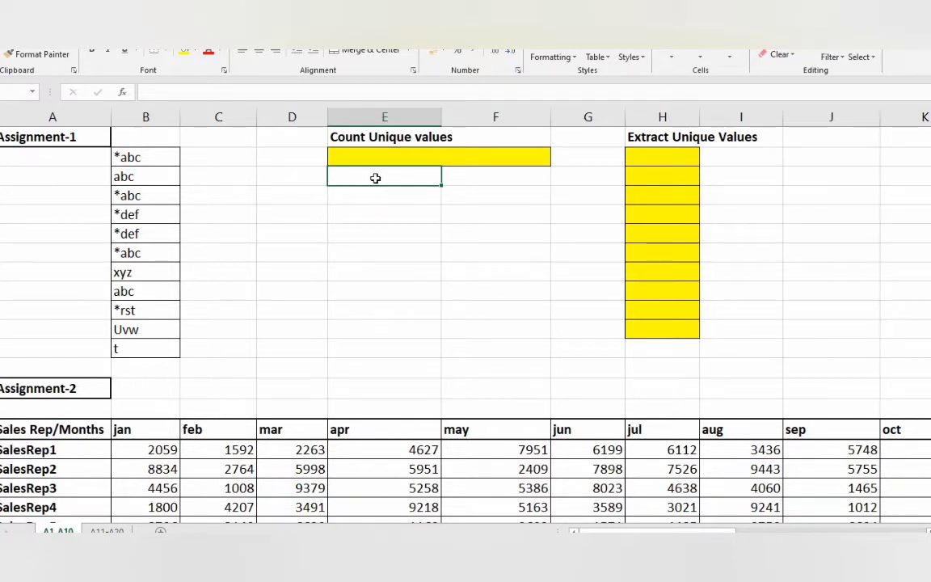
- Enter =MATCH($B$2:$B$12,$B$2:$B$12,0) in cell E3 as an exact-match lookup of the list against itself
type("=match")
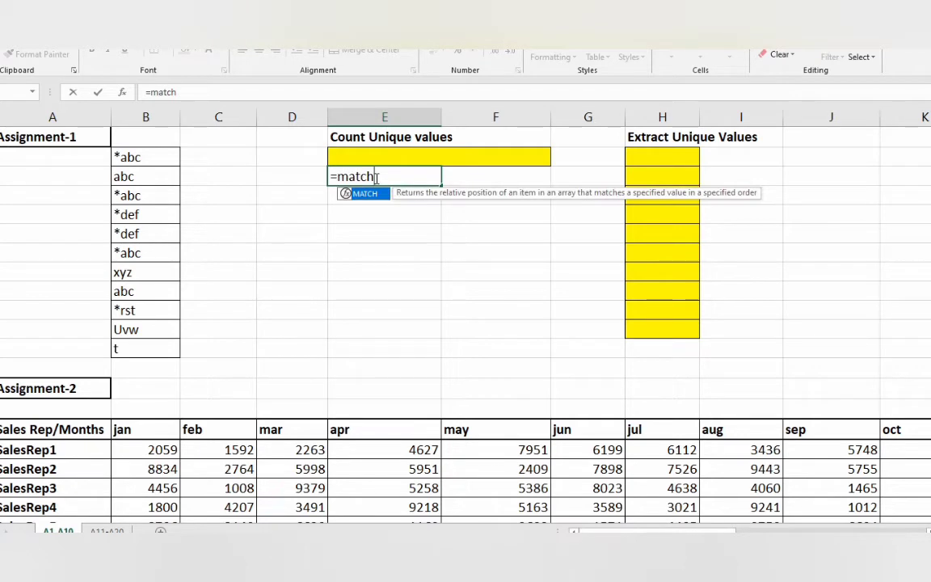
key("Tab")
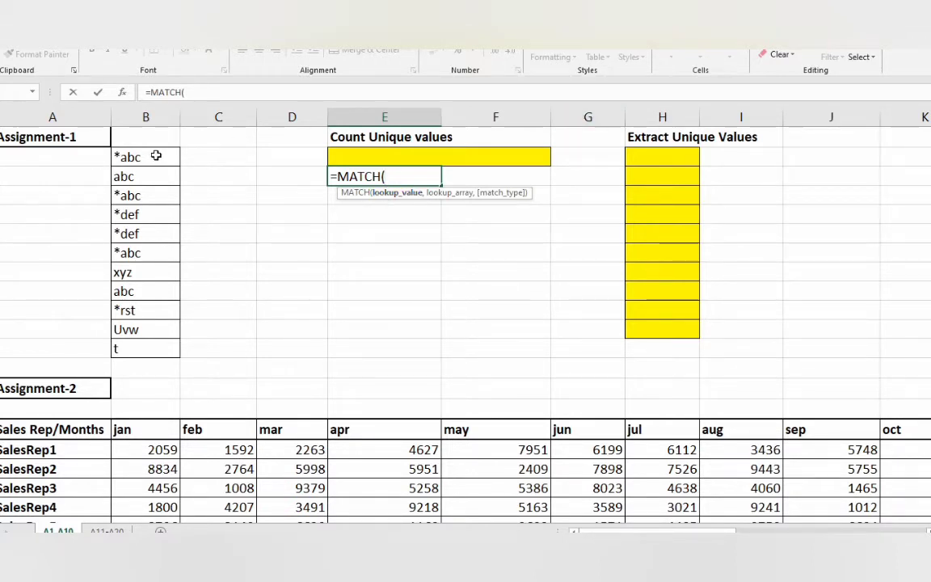
left_click_drag(156, 156, 140, 351)
key("F4")
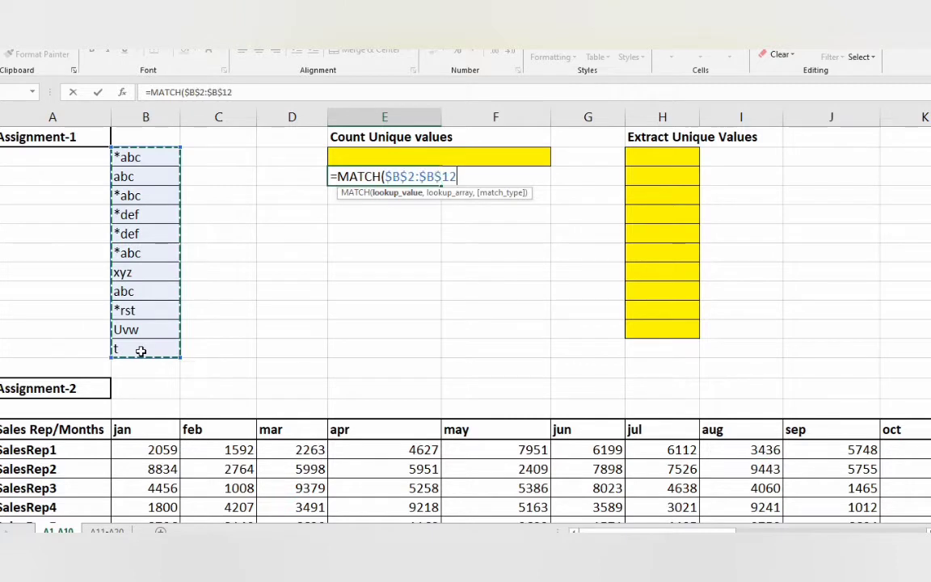
type(",")
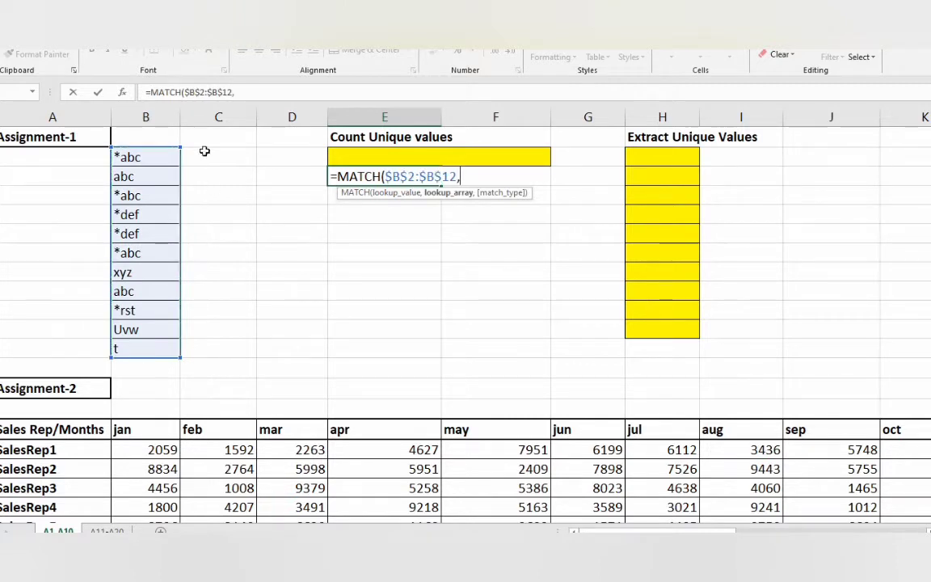
left_click_drag(143, 154, 141, 359)
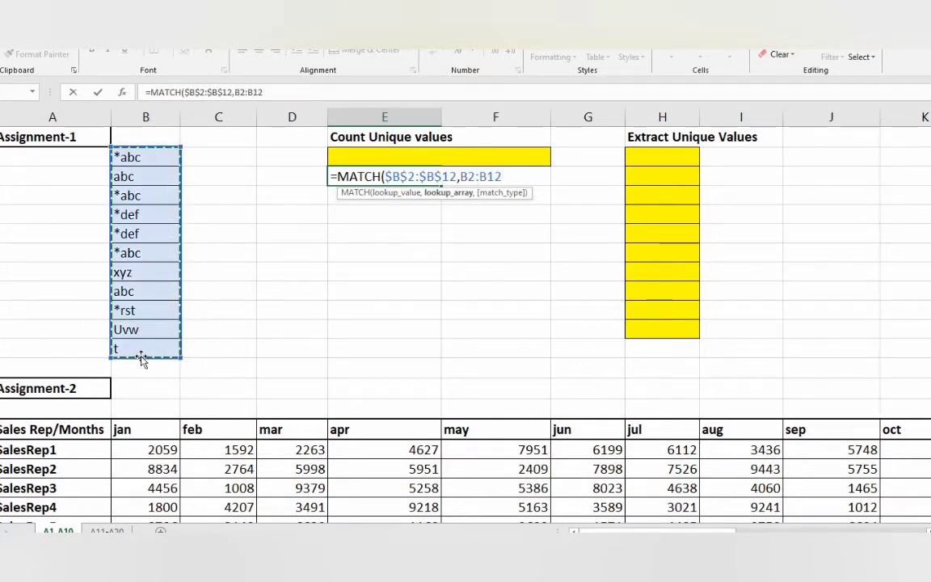
key("F4")
type(",")
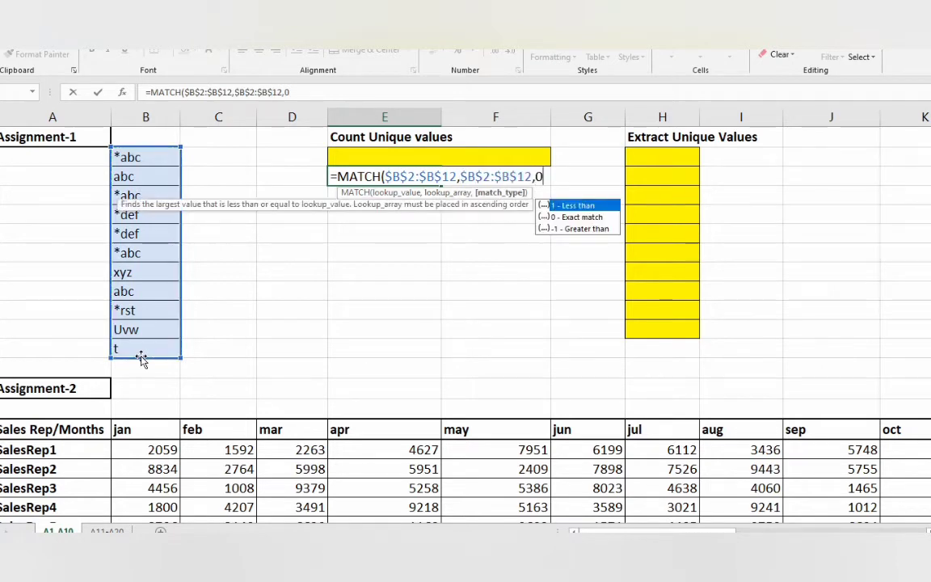
type("0)")
- Evaluate the MATCH expression in place to check its array, and restore the formula
key("F9")
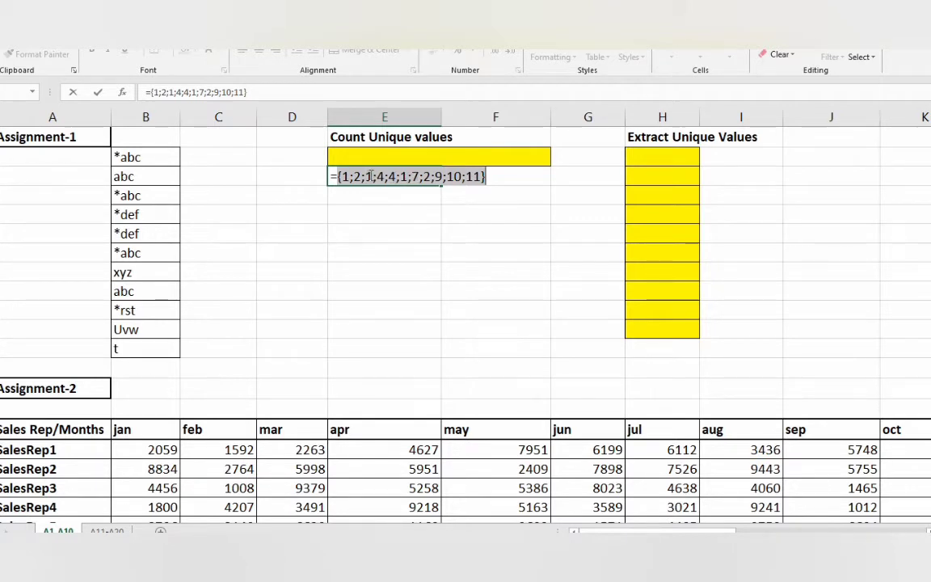
key("ctrl+z")
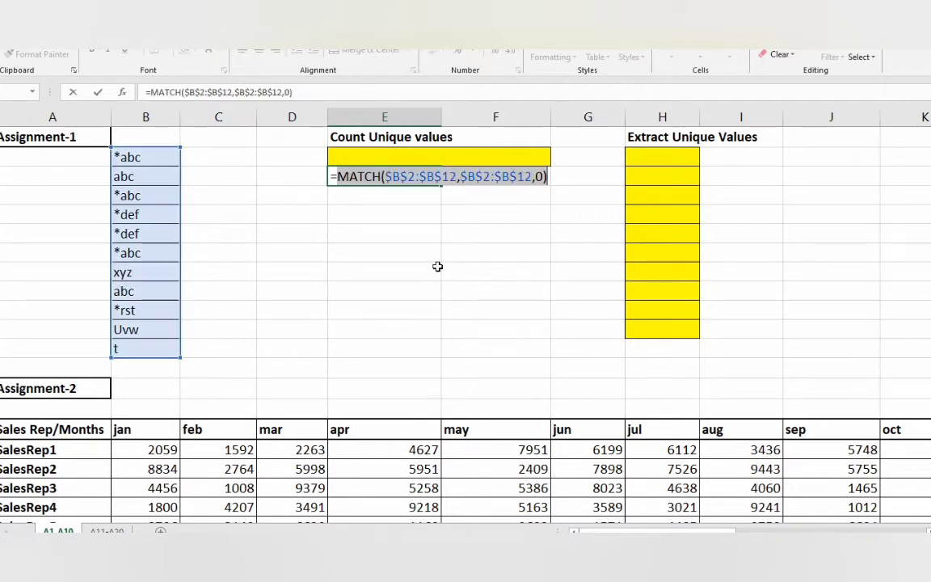
left_click(335, 180)
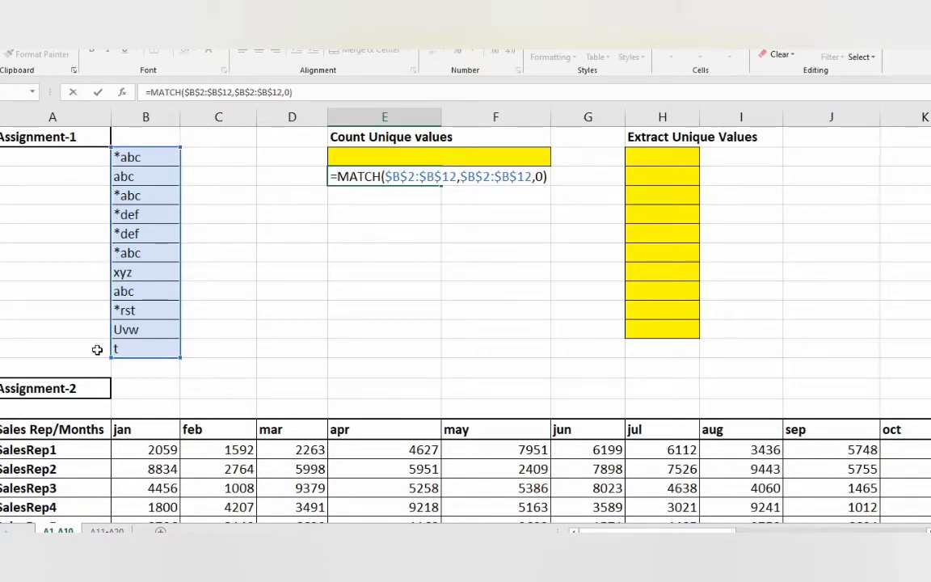
- Prefix the MATCH lookup value with "~"& and append &"" to the lookup array $B$2:$B$12
left_click(385, 176)
type("\"")
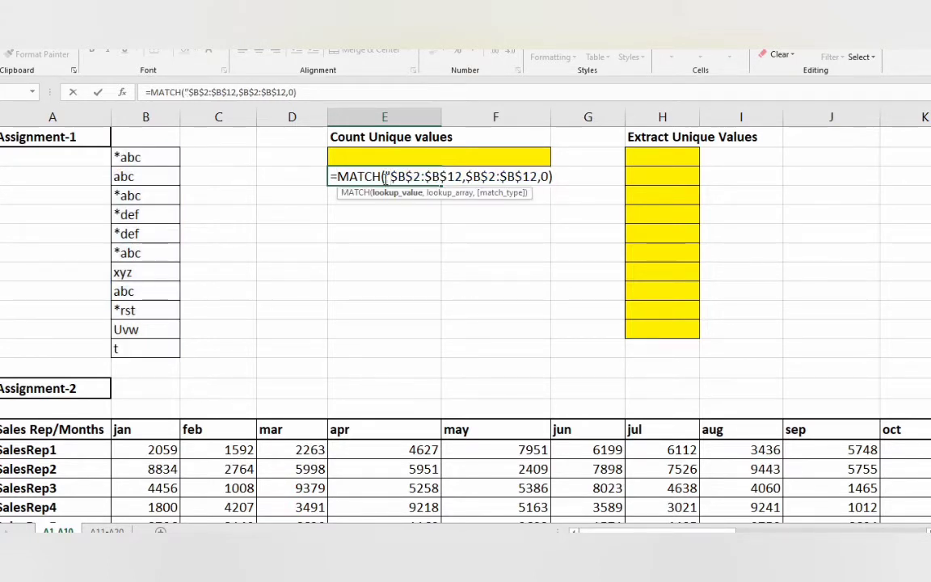
type("~")
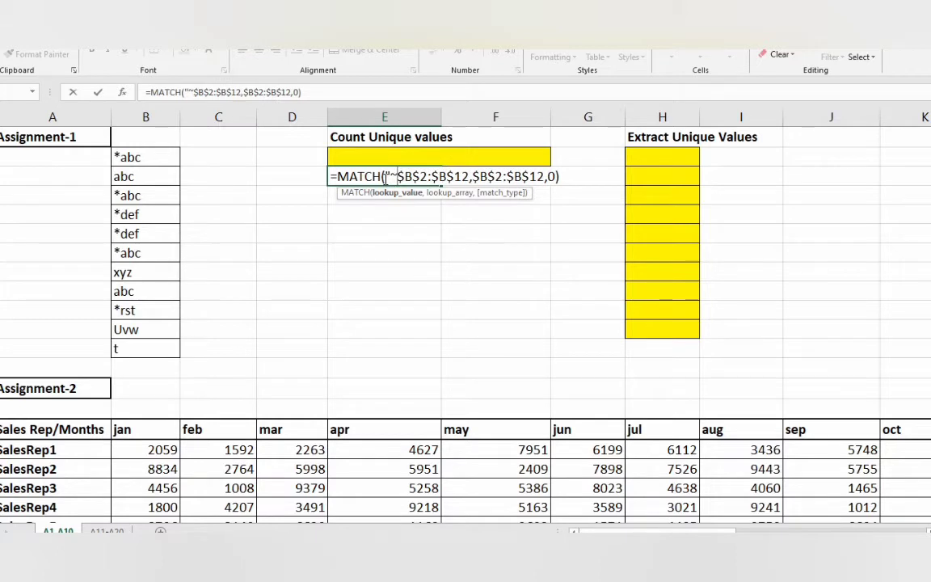
type("\"")
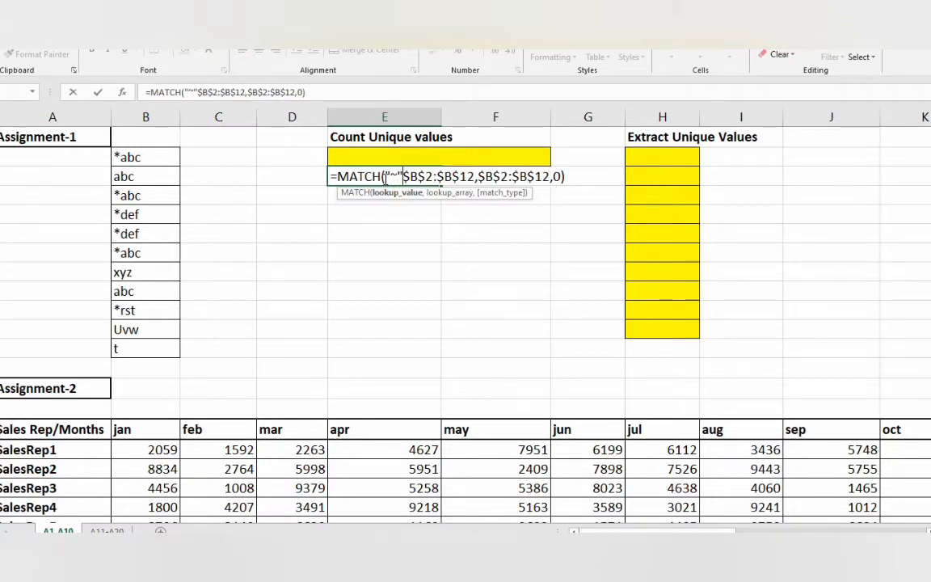
type("&")
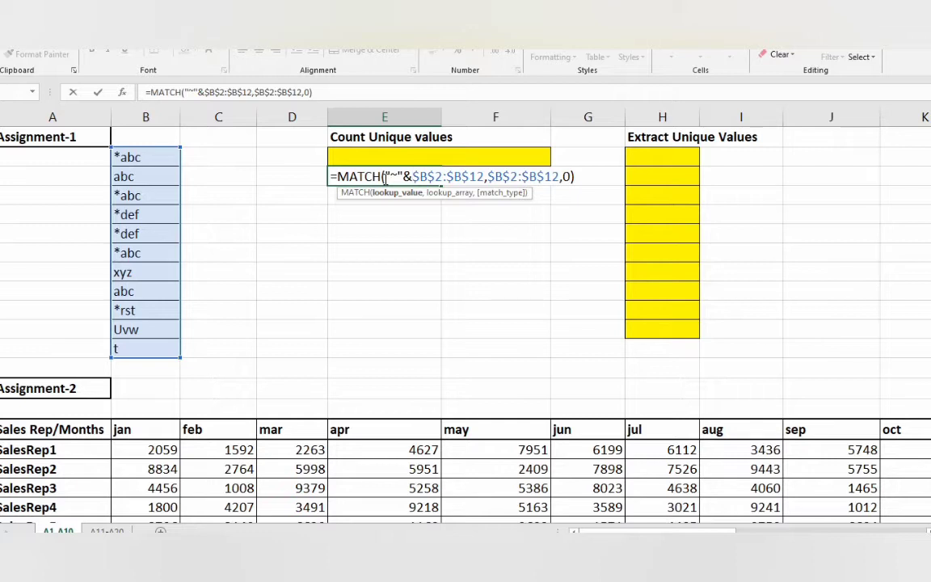
left_click(559, 177)
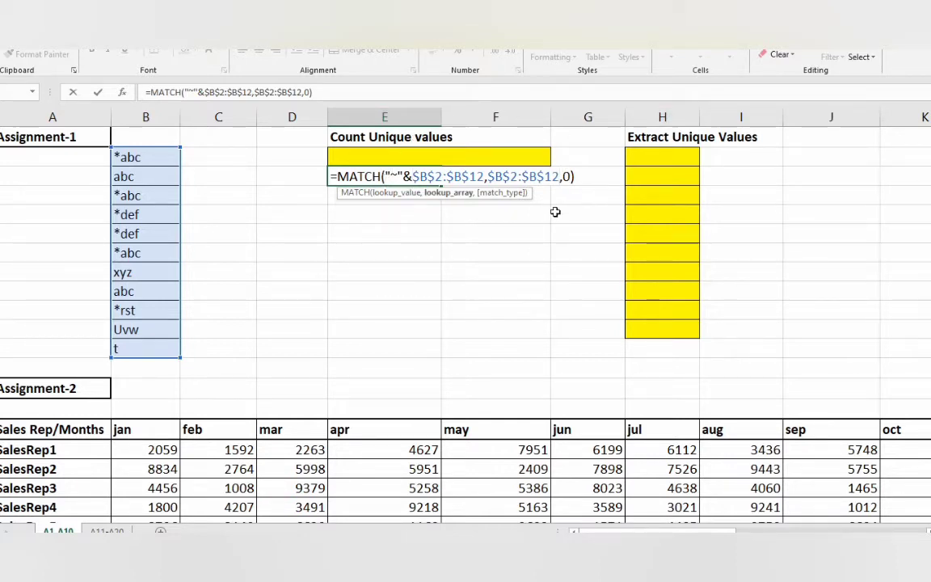
type("&\"\"")
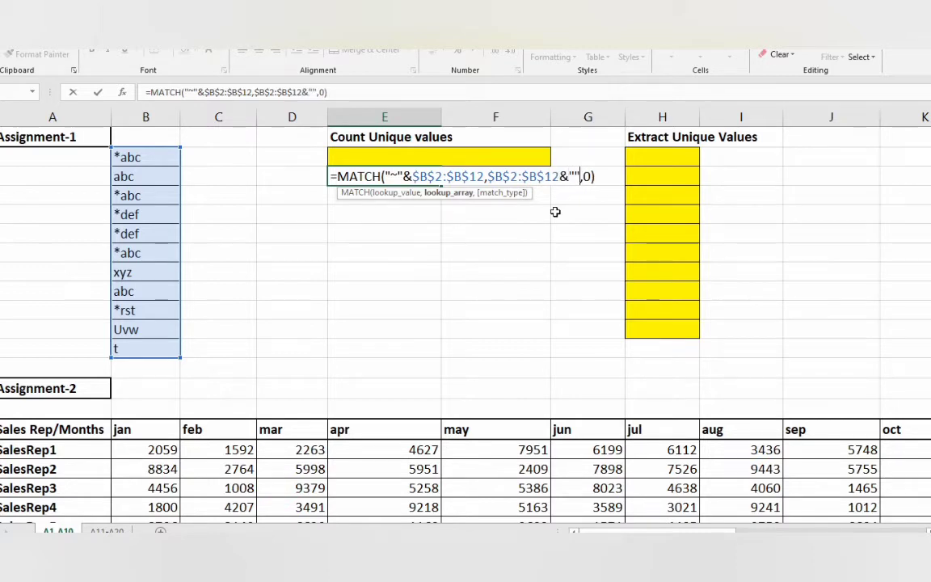
- Evaluate the tilde-prefixed MATCH expression in place to check its array, and restore the formula
left_click_drag(595, 176, 280, 171)
key("F9")
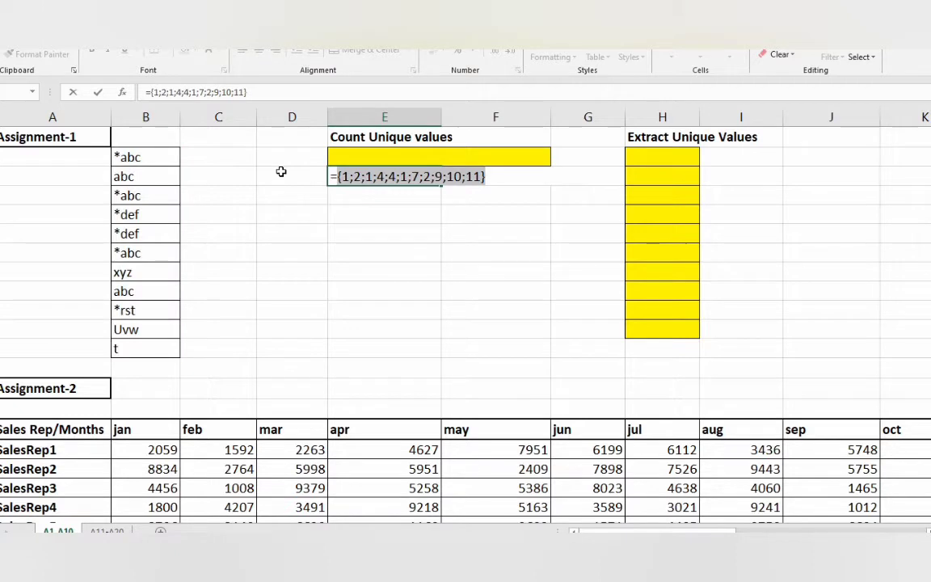
key("ctrl+z")
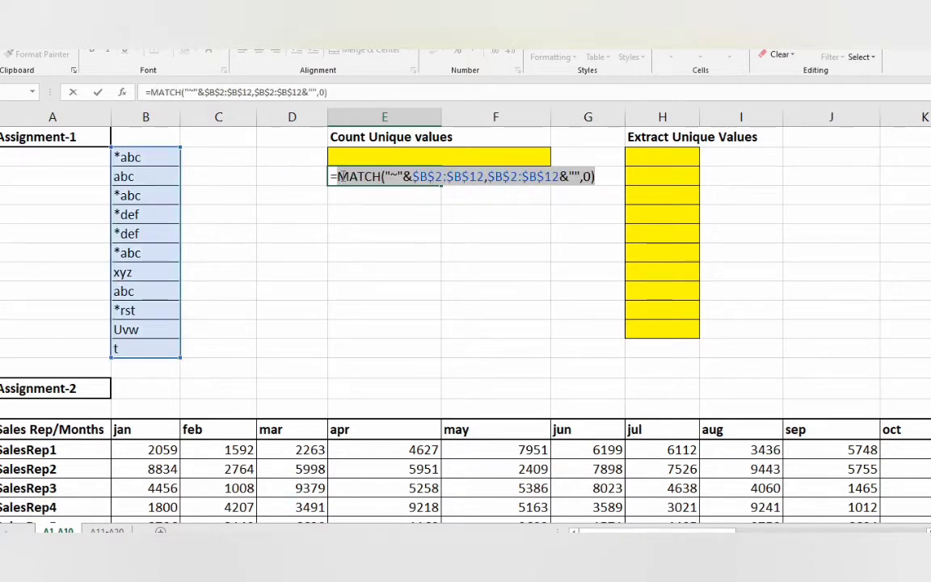
- Wrap the MATCH expression in an IF function with the logical test $B$2:$B$12=""
key("Left")
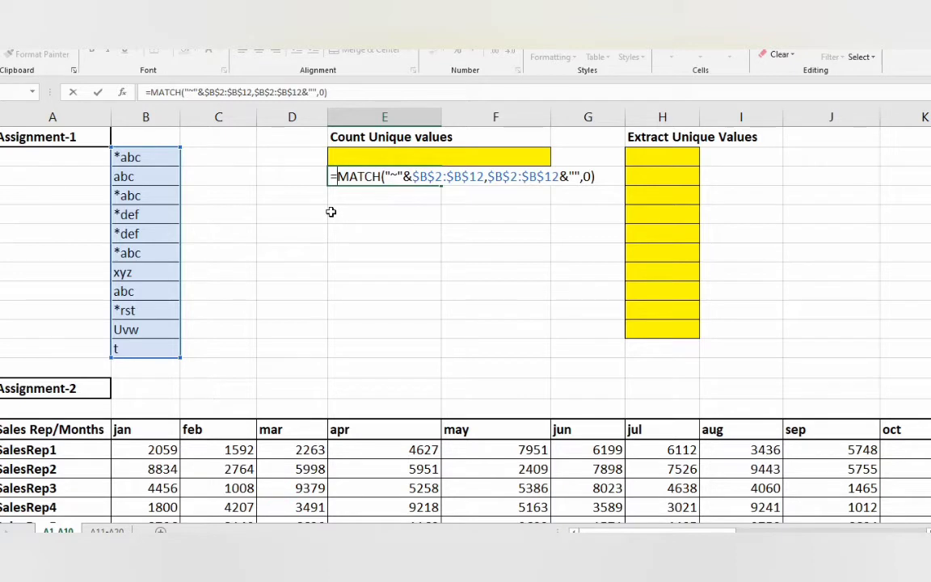
type("IF(")
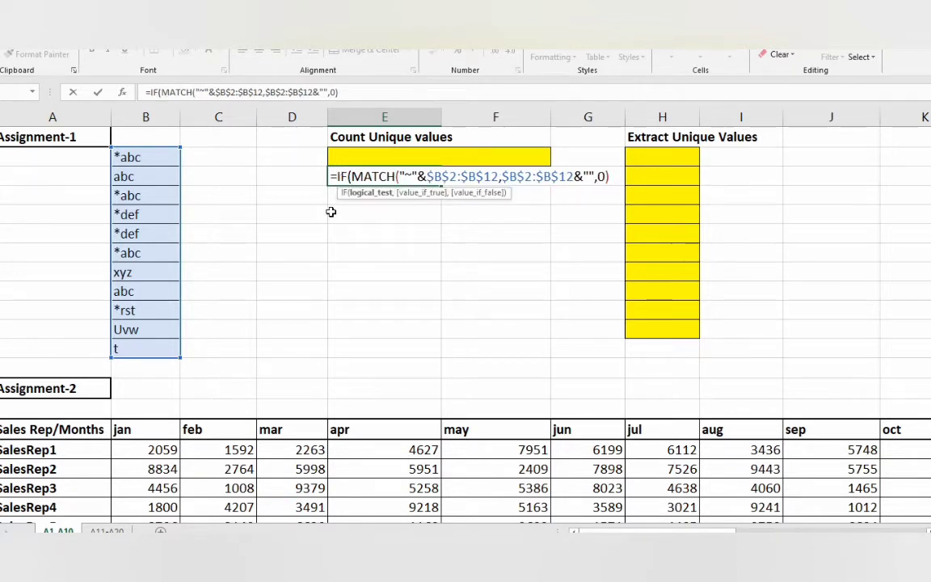
left_click_drag(150, 158, 139, 343)
key("F4")
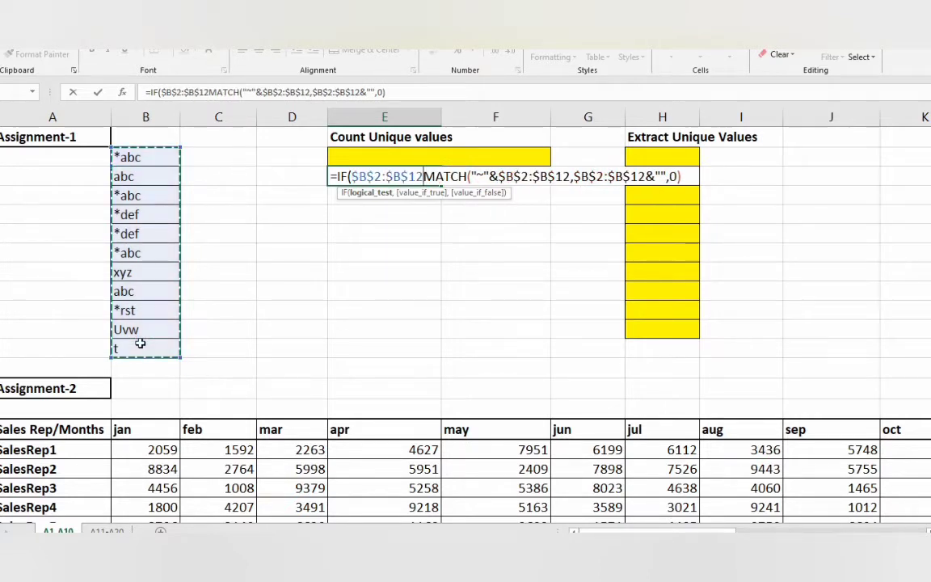
type("=\"\"")
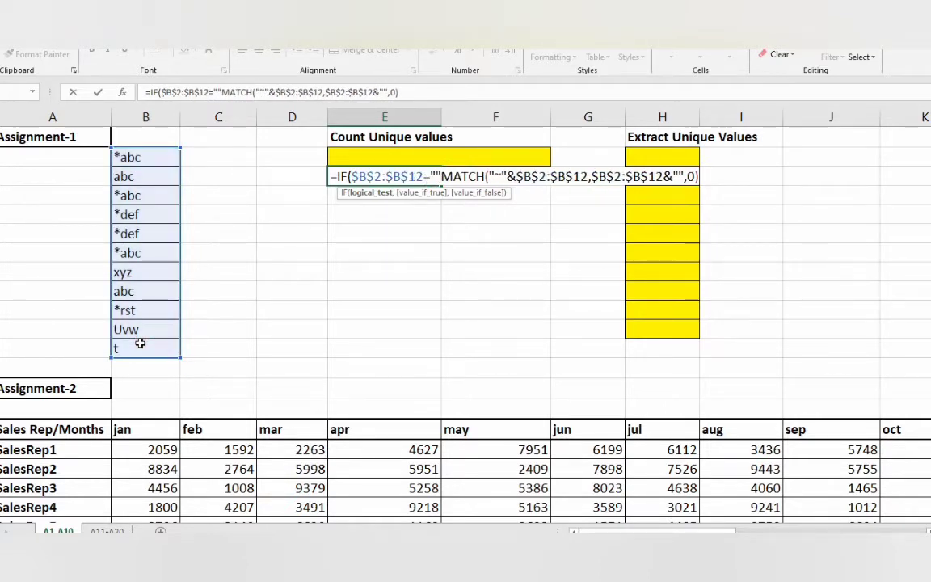
type(",")
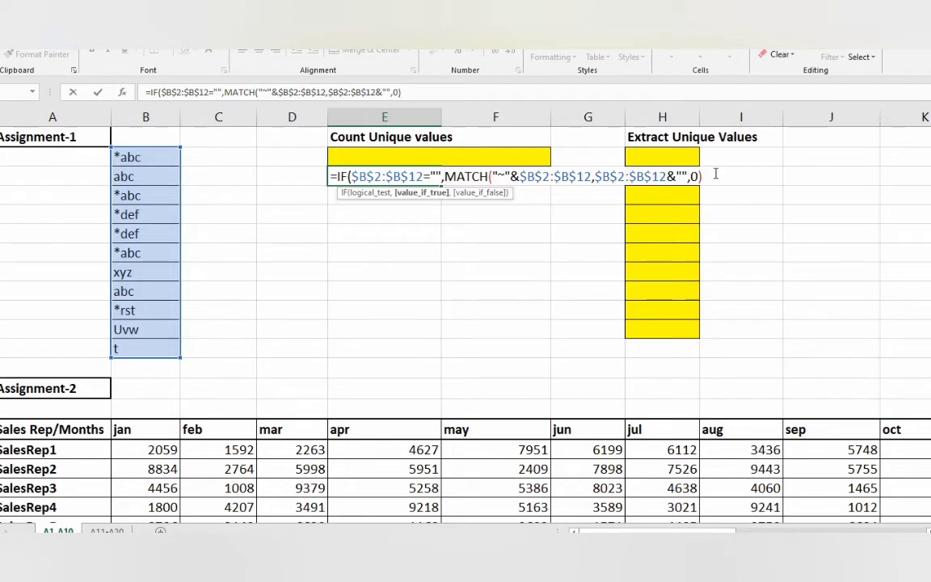
- Evaluate the whole IF expression in place to check its array, and restore the formula
key("shift+Home")
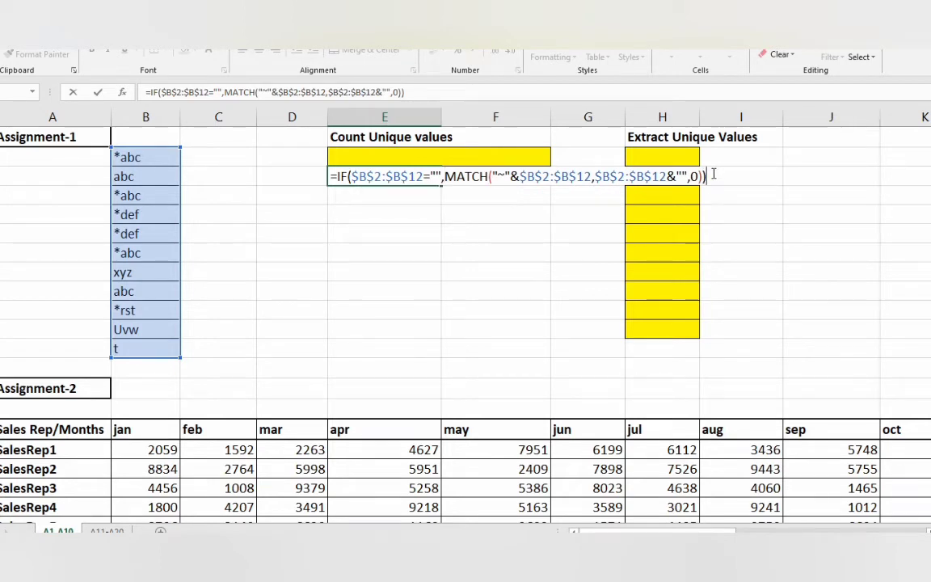
key("F9")
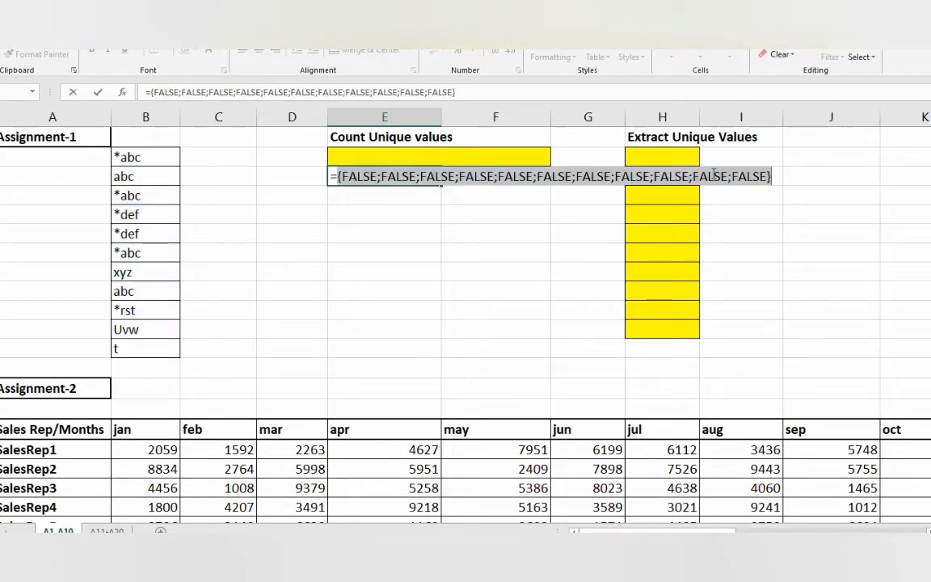
key("ctrl+z")
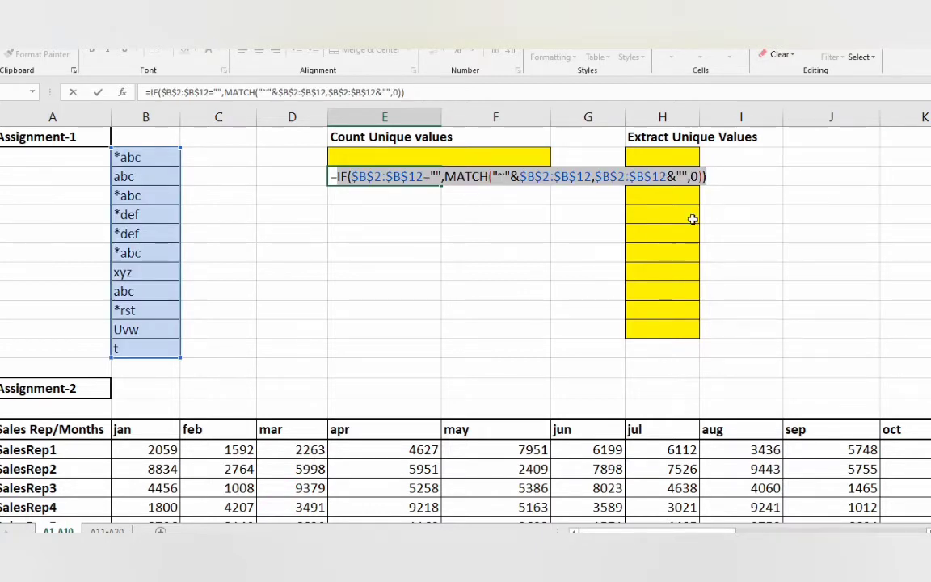
- Change the IF function's logical test to $B$2:$B$12<>""
left_click(427, 177)
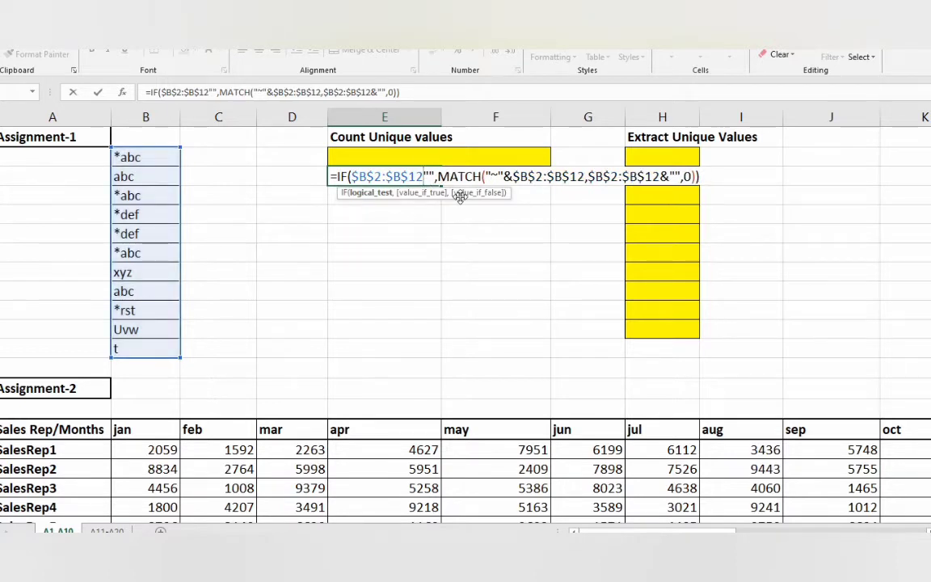
key("Delete")
type("<>")
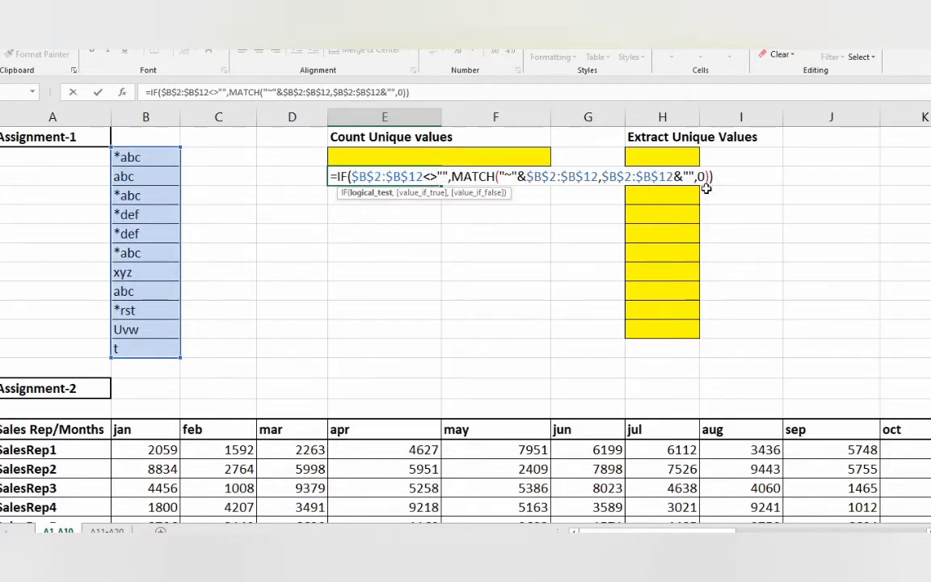
- Evaluate the IF expression with its non-blank test in place, and restore the formula
left_click_drag(712, 177, 343, 176)
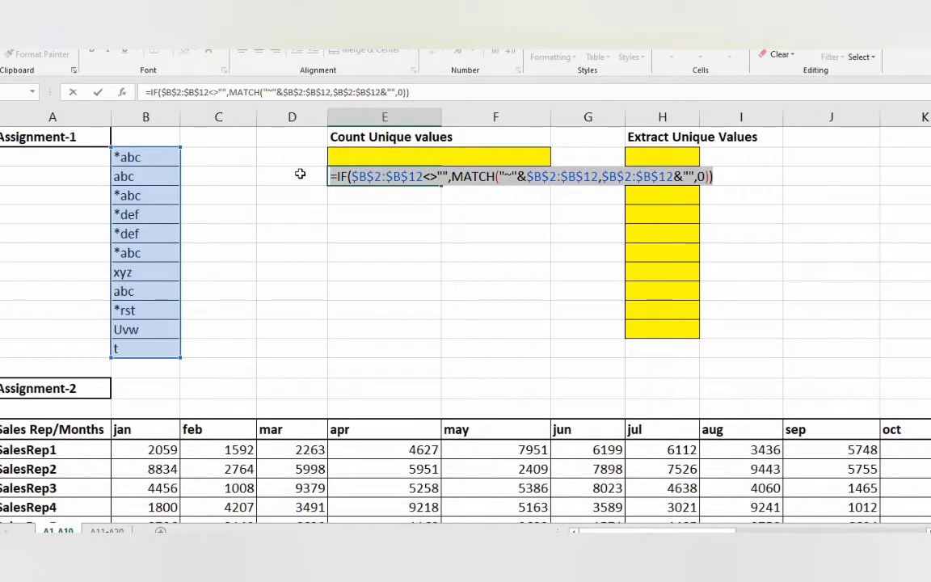
key("F9")
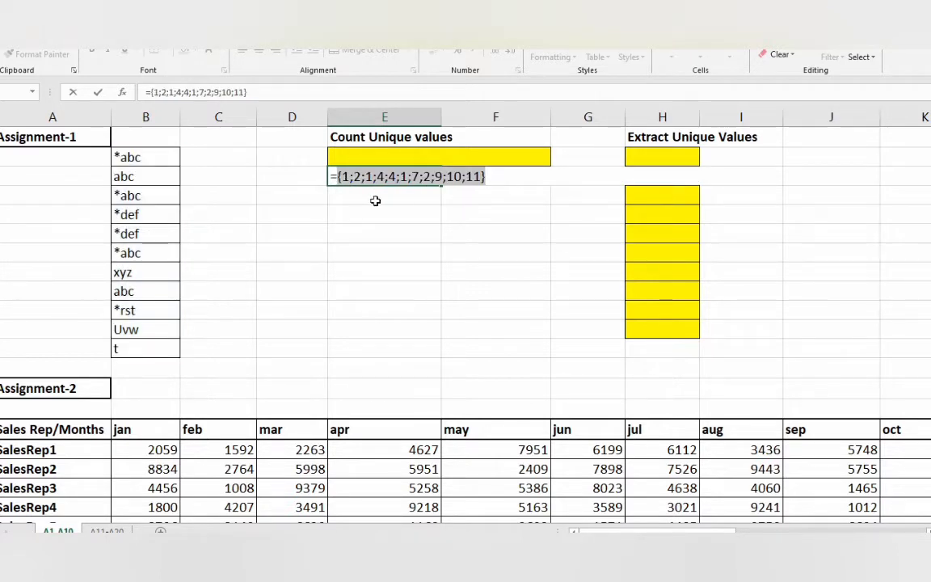
key("ctrl+z")
- Wrap the IF expression in a FREQUENCY function as its data array
left_click(336, 175)
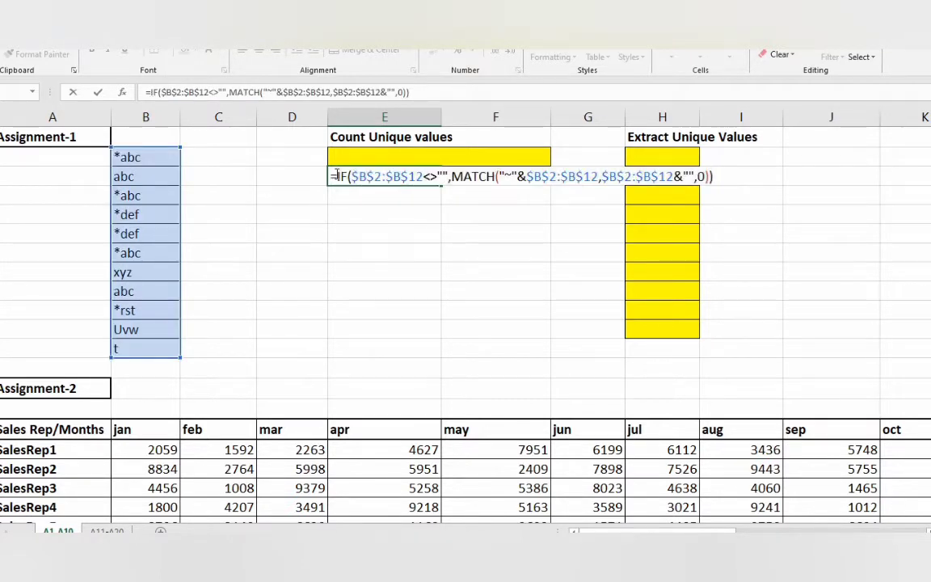
type("fr")
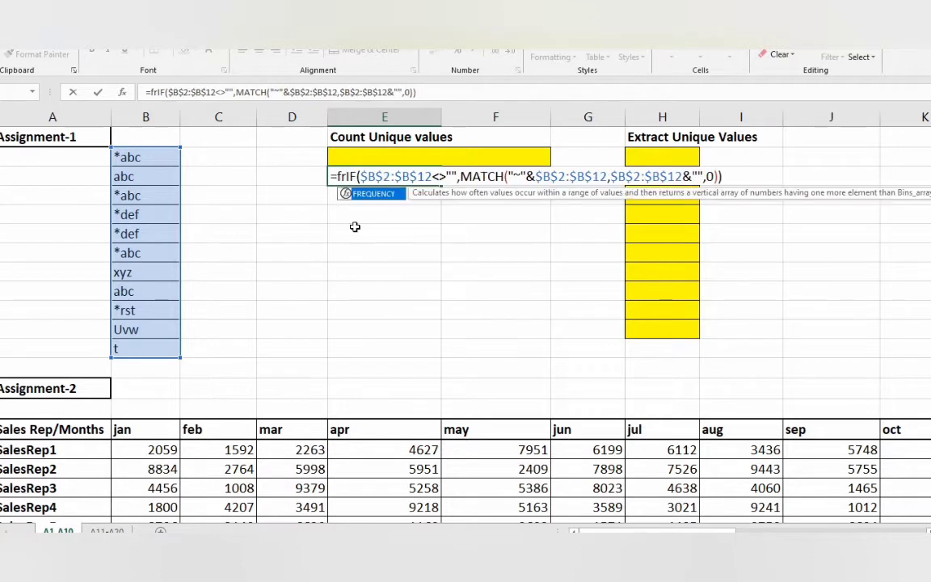
key("Tab")
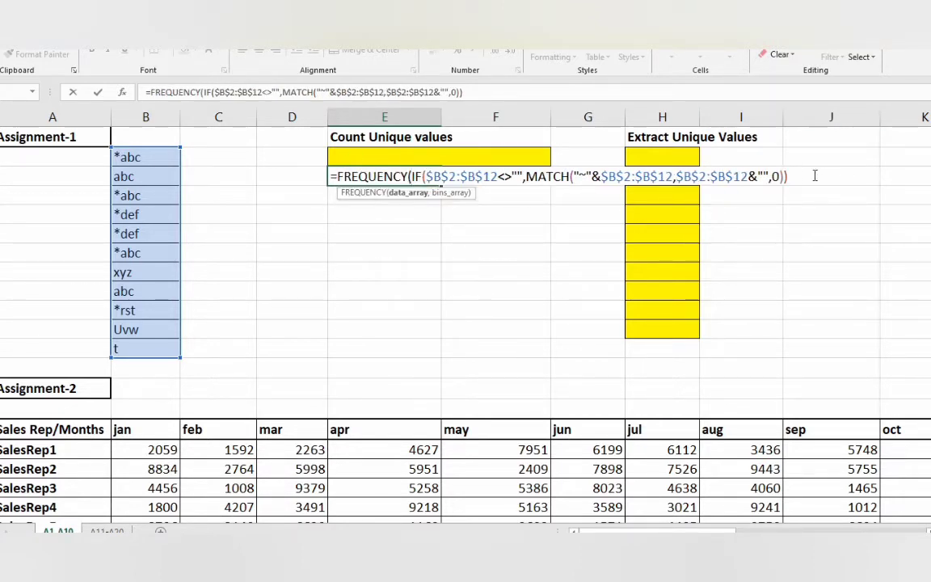
key("shift+End")
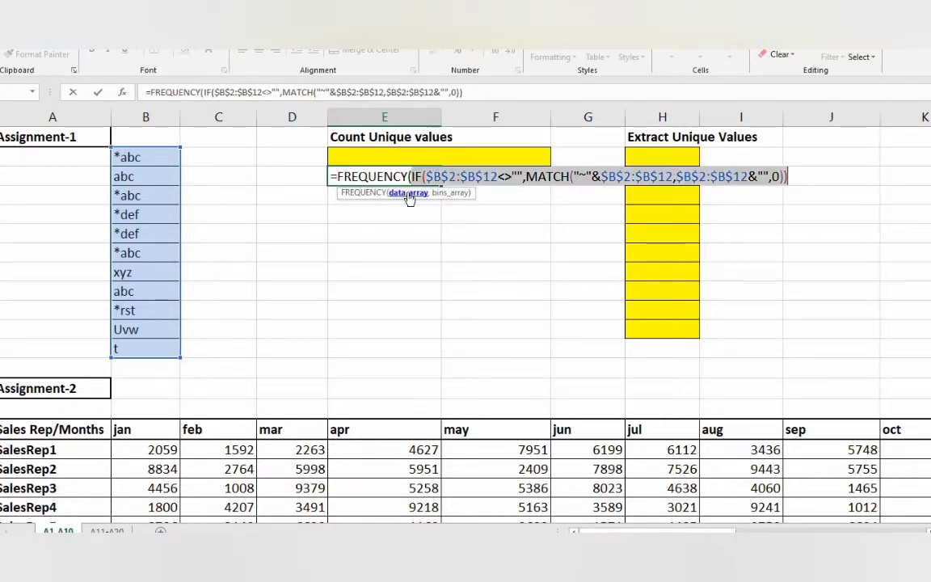
left_click(797, 179)
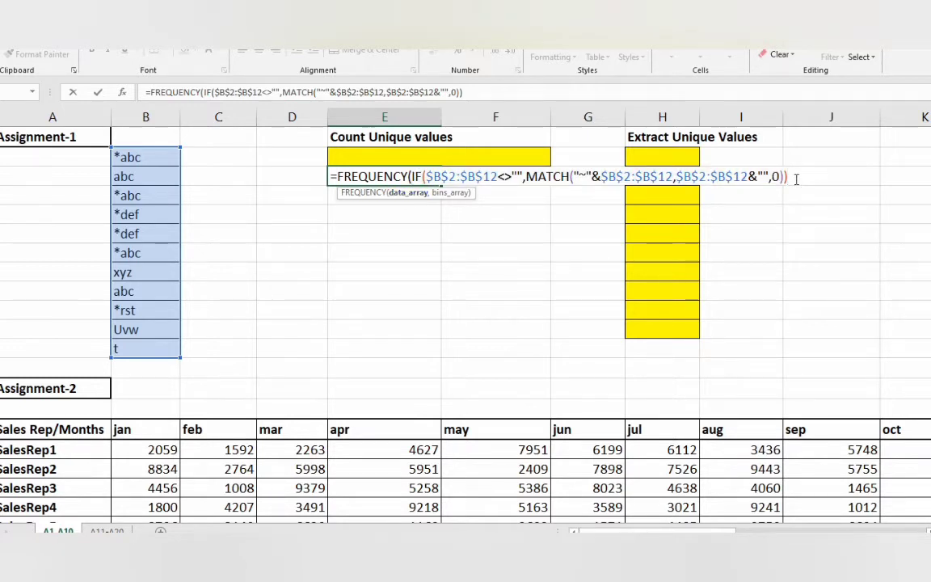
- Add ROW($B$2:$B$12)-ROW($B$2)+1 as the FREQUENCY function's bins array and close the function
type(",row")
key("Tab")
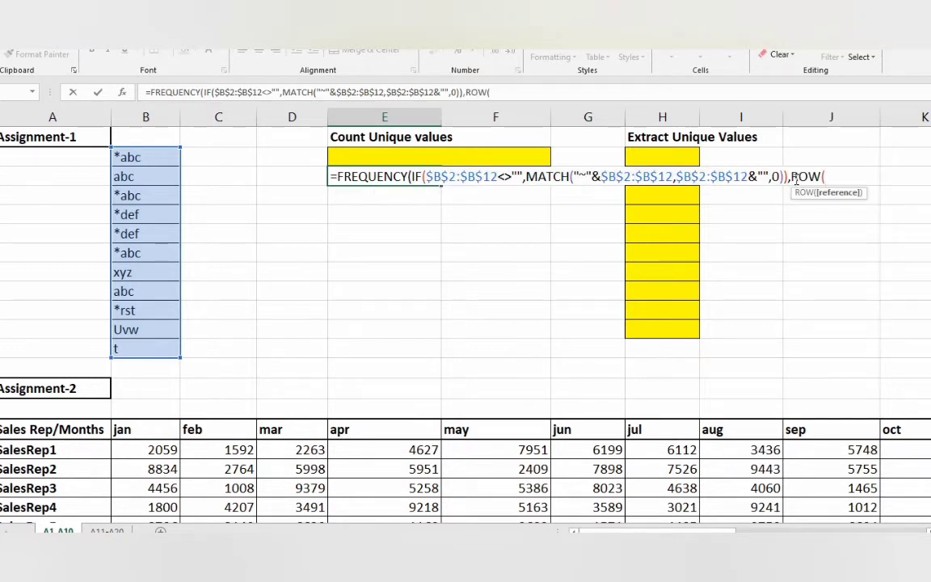
left_click(152, 159)
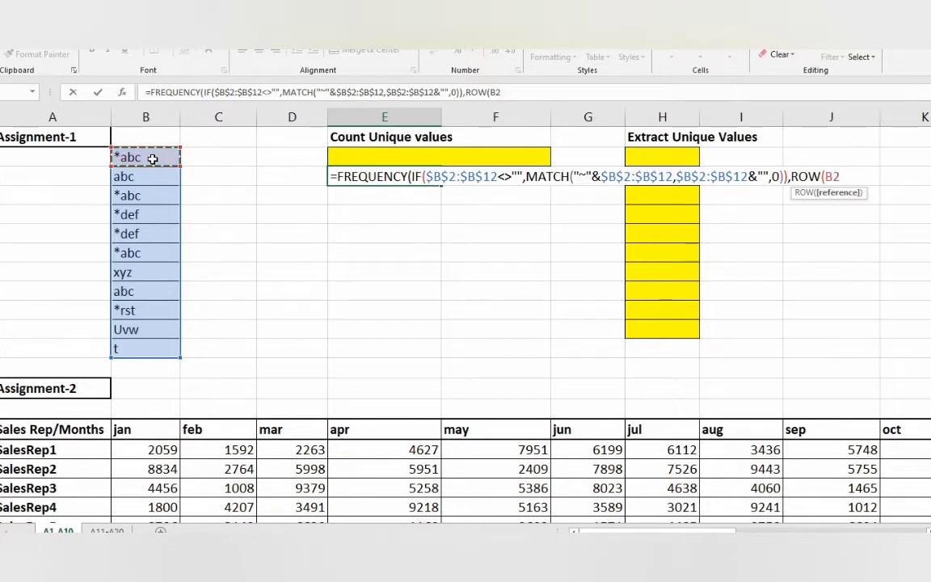
key("ctrl+shift+Down")
key("F4")
type(")")
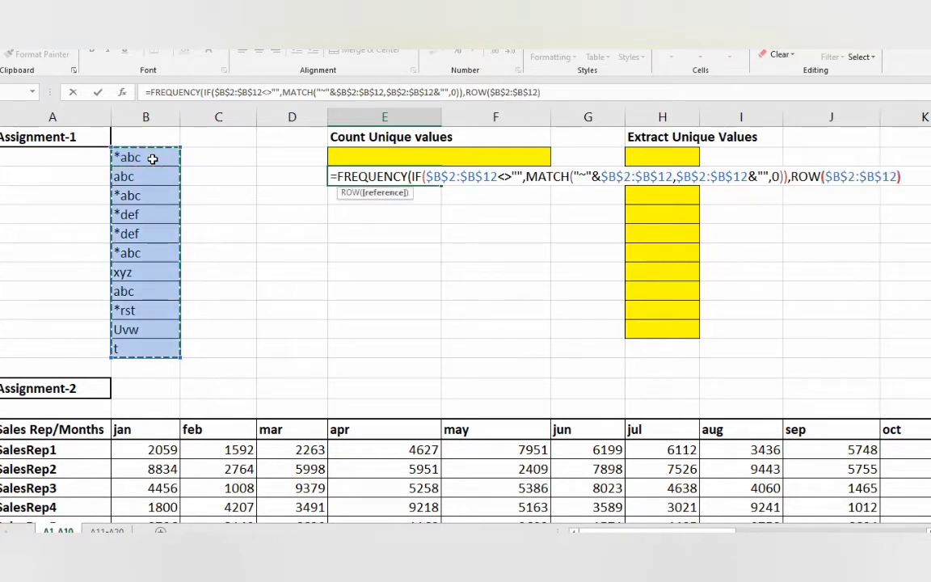
type("-")
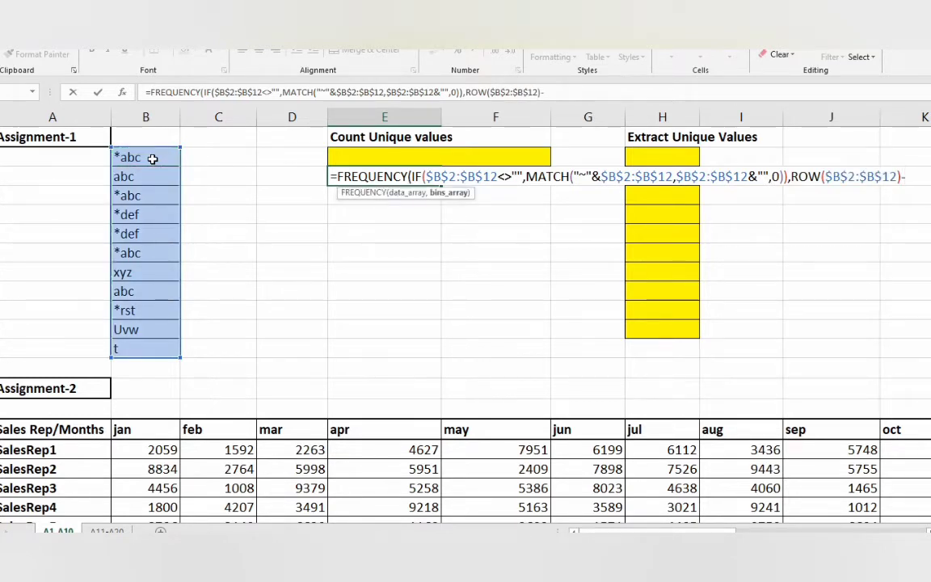
type("ROW(")
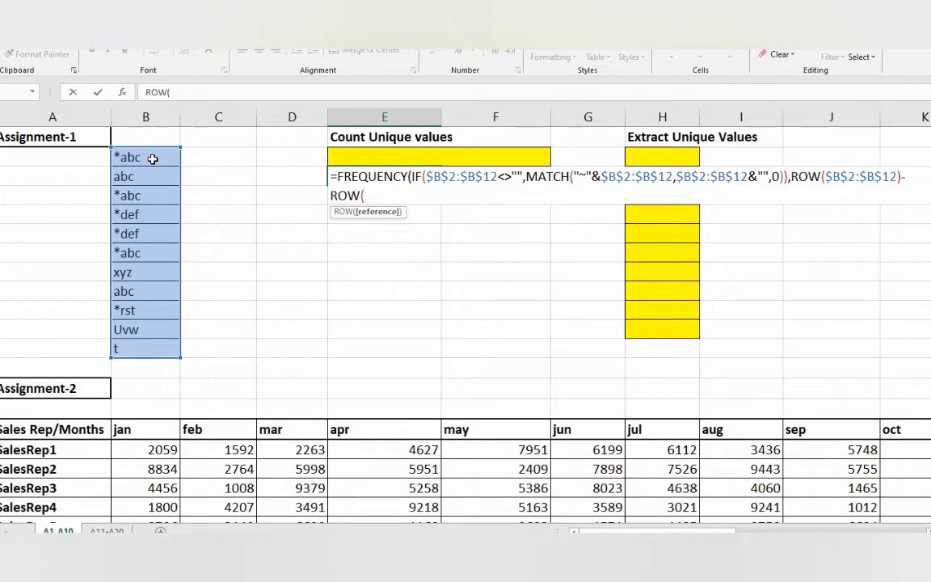
left_click(152, 158)
key("F4")
type(")+1)")
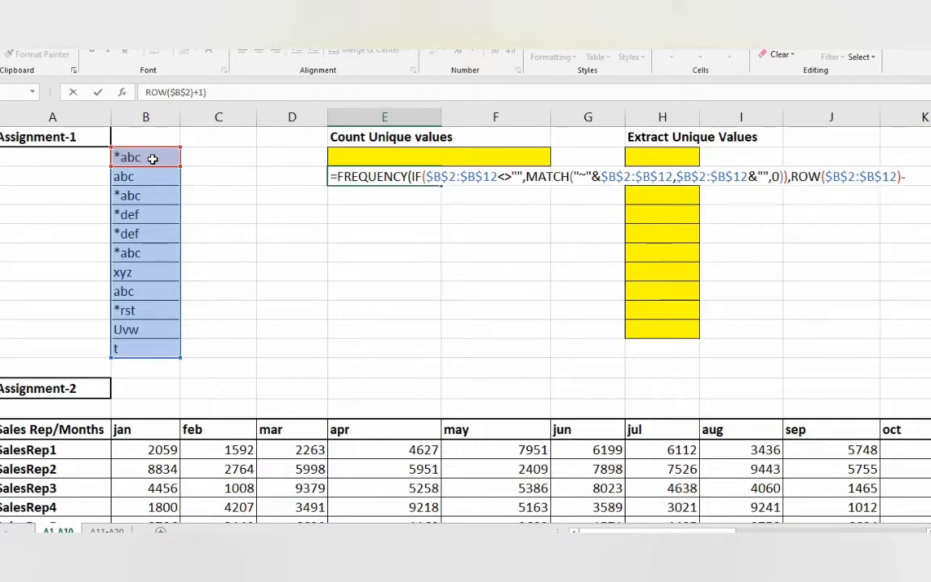
- Evaluate the whole FREQUENCY expression in place to check its array, and restore the formula
key("F9")
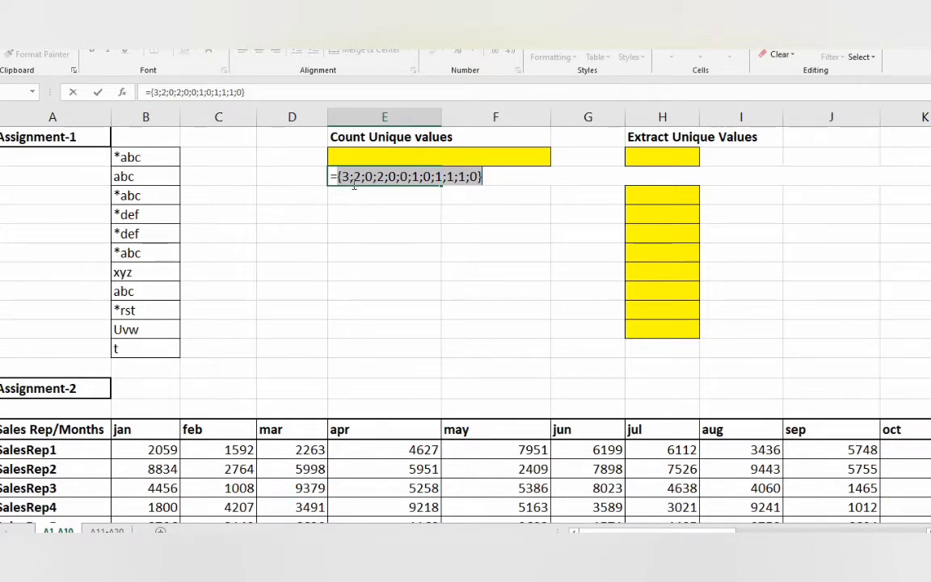
key("ctrl+z")
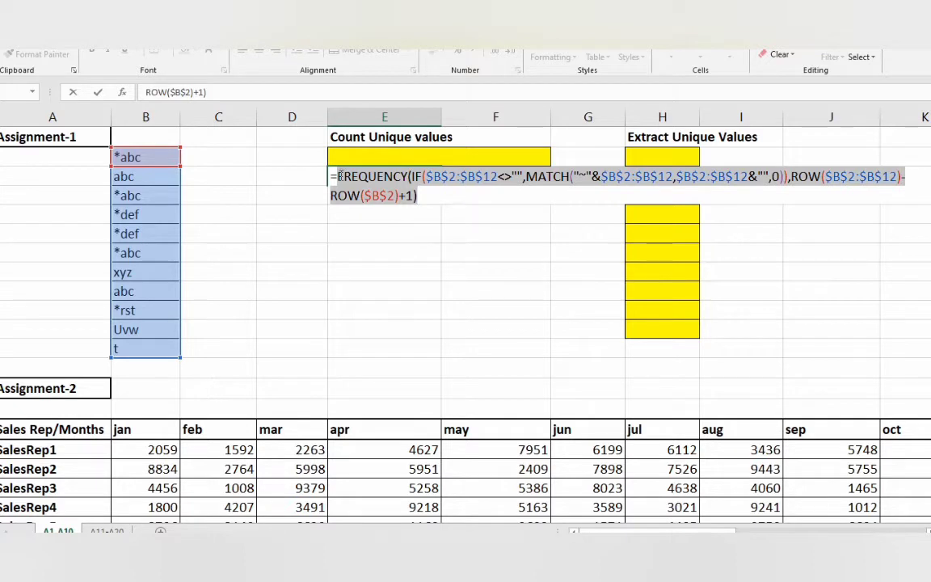
left_click(346, 176)
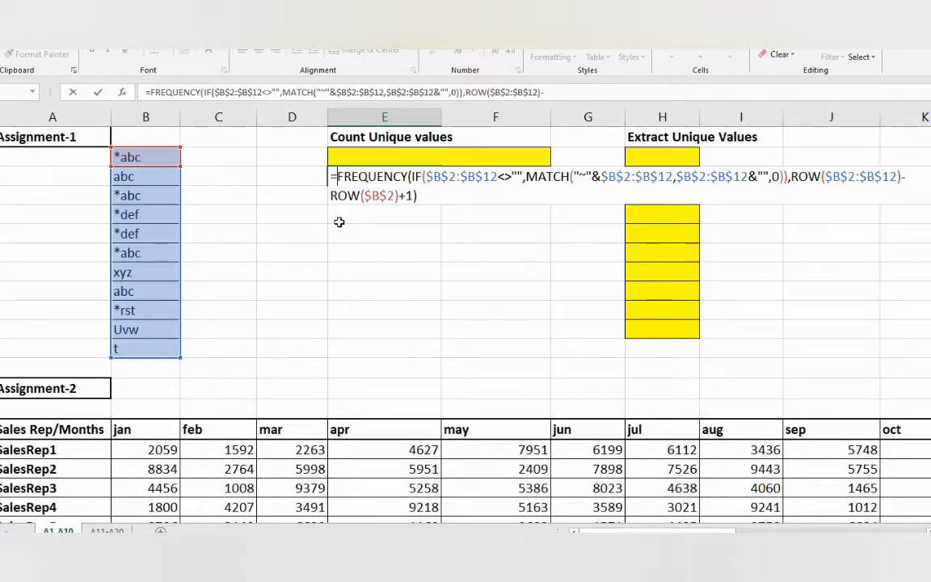
- Wrap the FREQUENCY expression in a SIGN function, evaluate it in place to check its array, and restore the formula
type("sign")
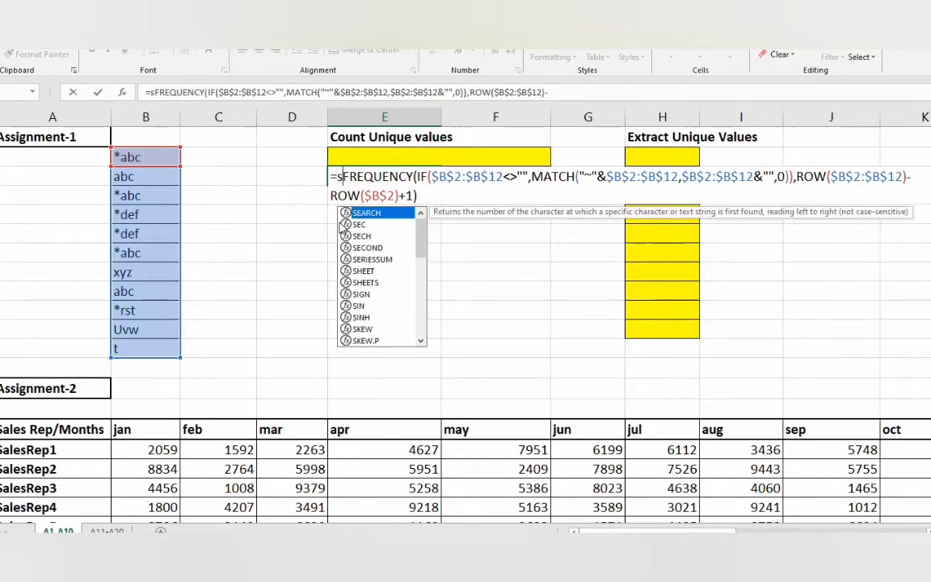
key("Tab")
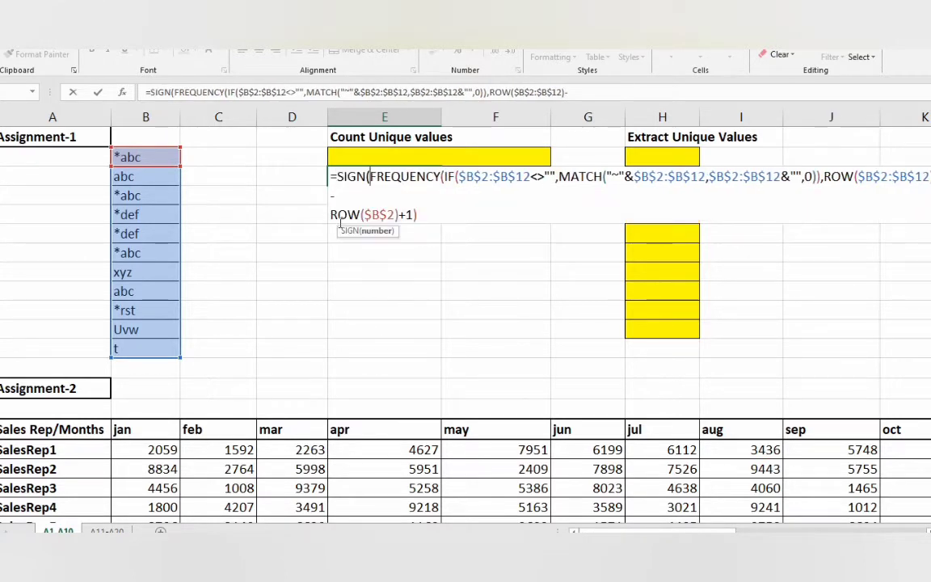
left_click(437, 214)
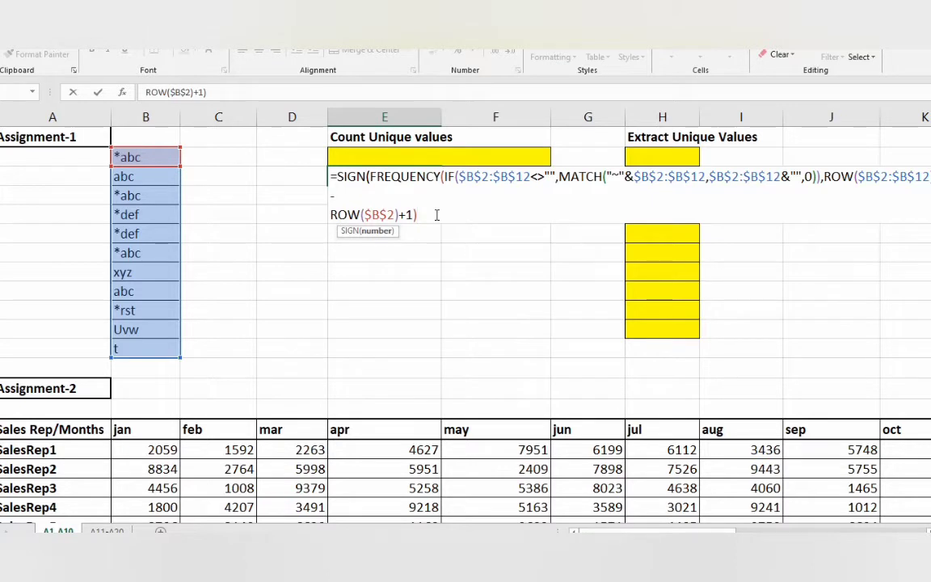
type(")")
key("F9")
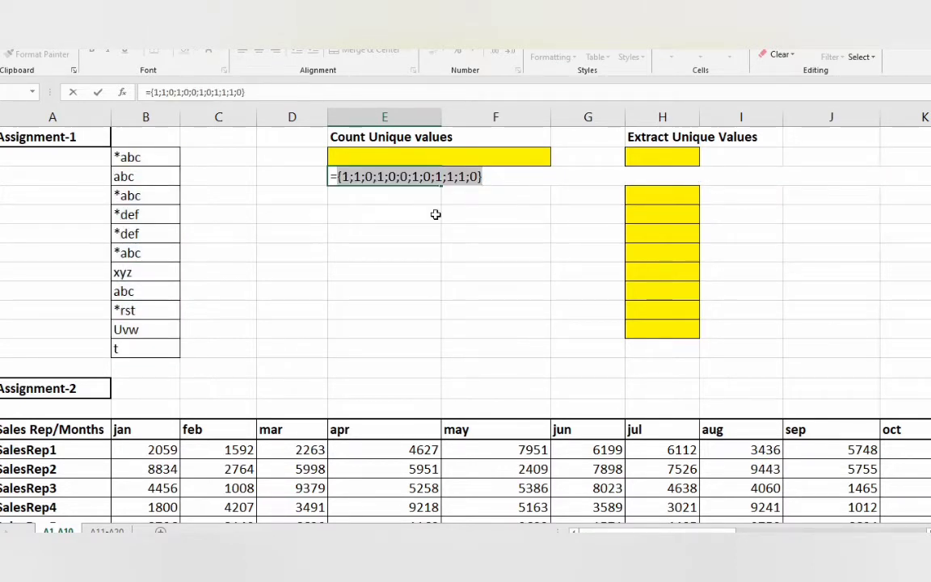
key("ctrl+z")
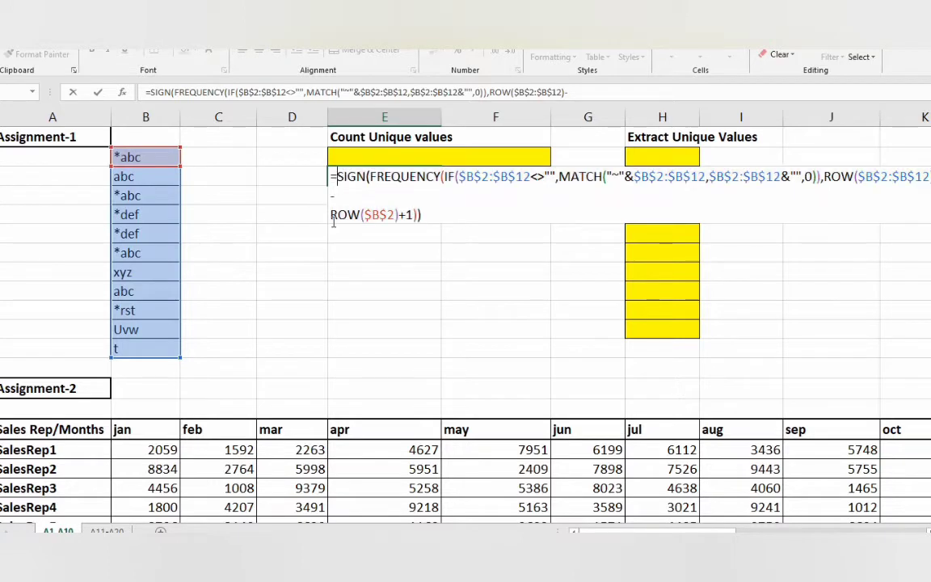
- Wrap the SIGN expression in a SUMPRODUCT function and enter the formula in E3
type("sumpro")
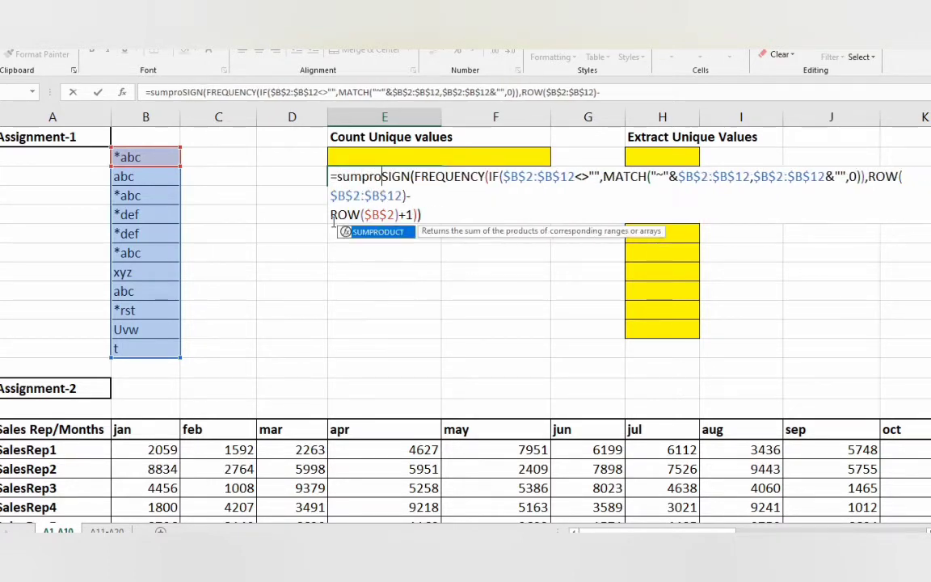
key("Tab")
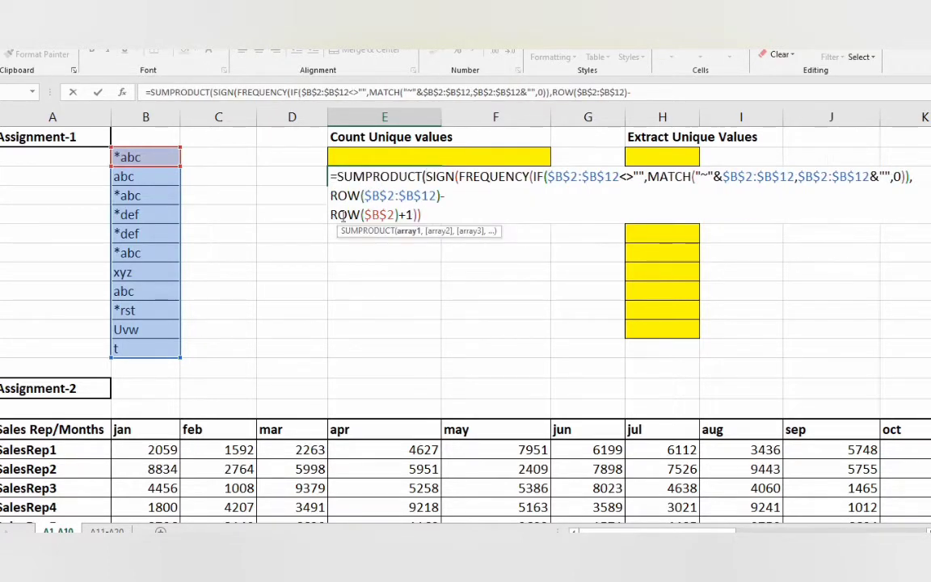
left_click(431, 218)
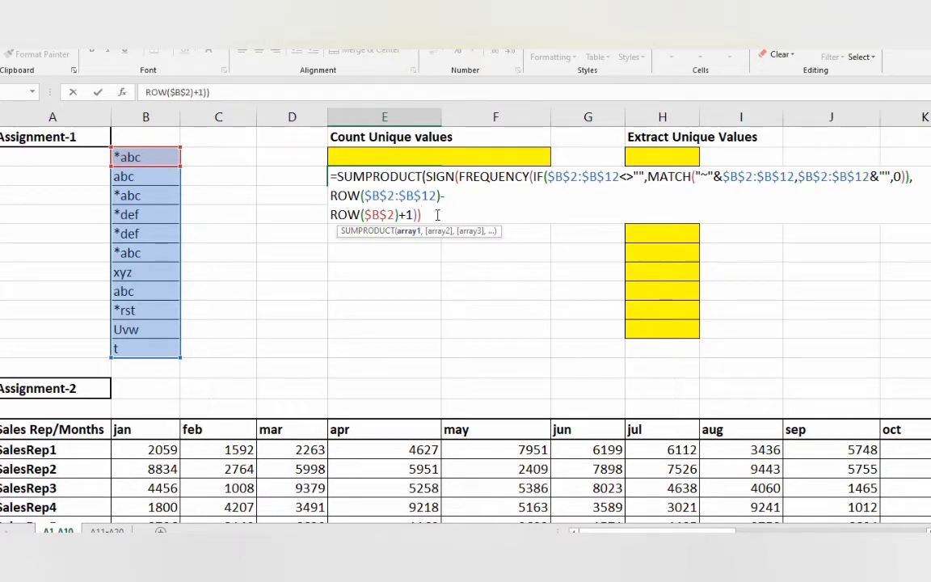
type(")")
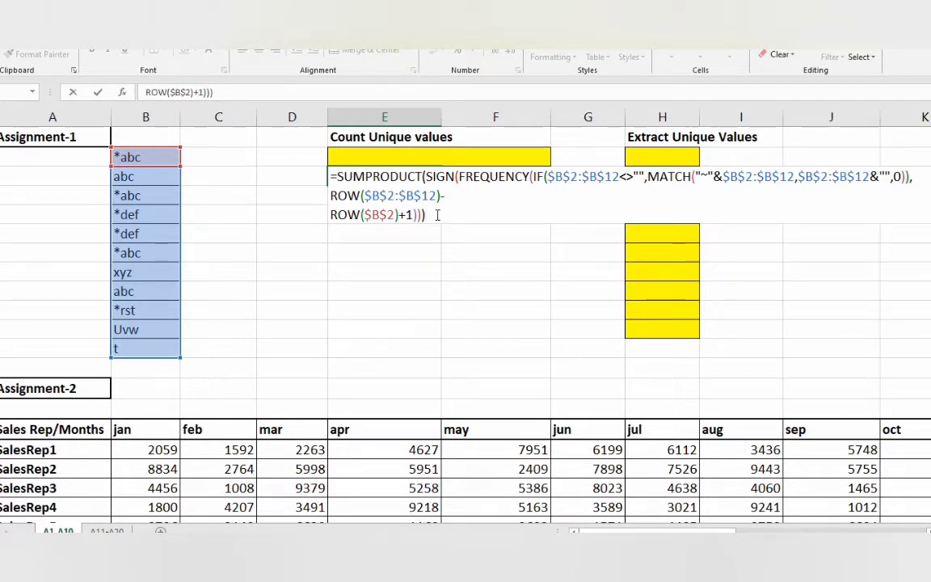
key("Return")
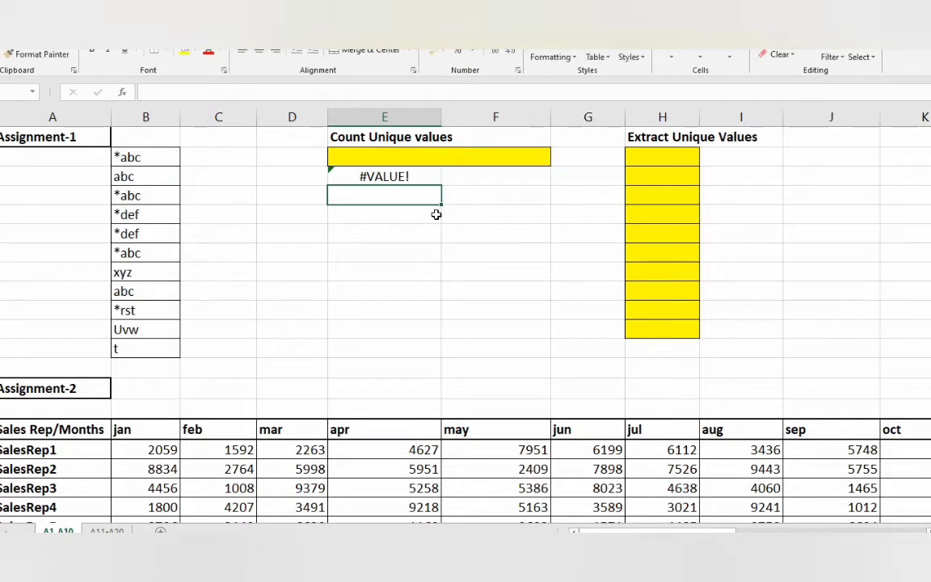
- Re-enter the SUMPRODUCT formula in E3 as an array formula
key("Up")
key("F2")
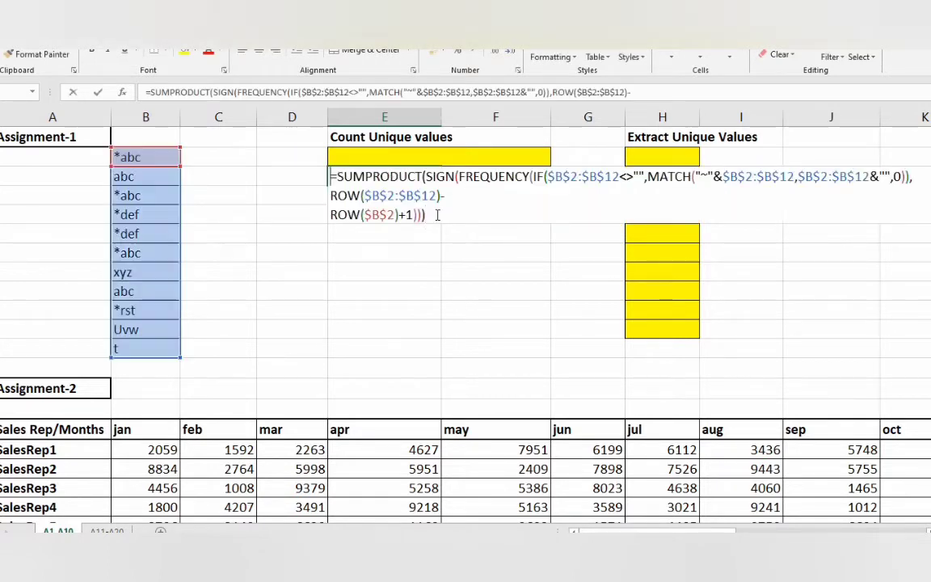
key("ctrl+shift+Return")
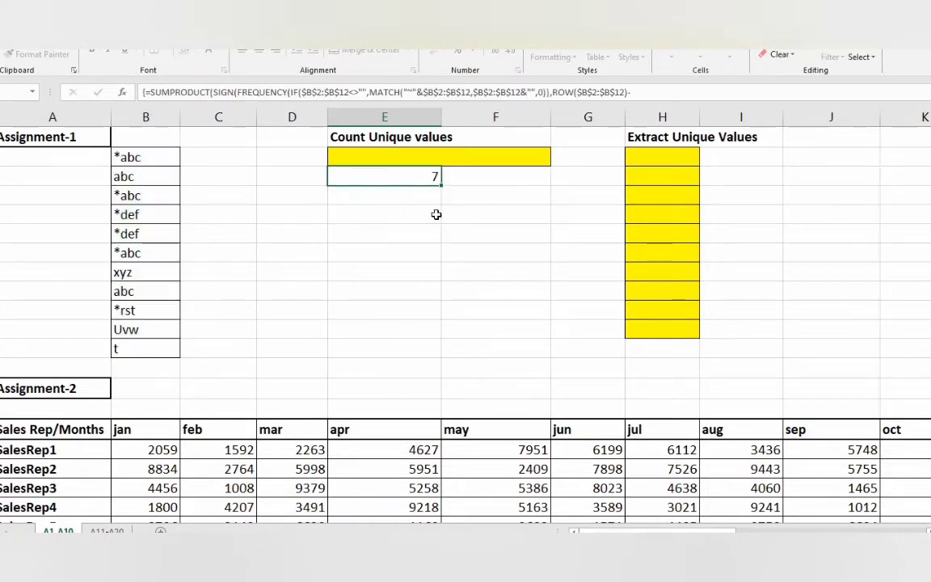
left_click(661, 157)
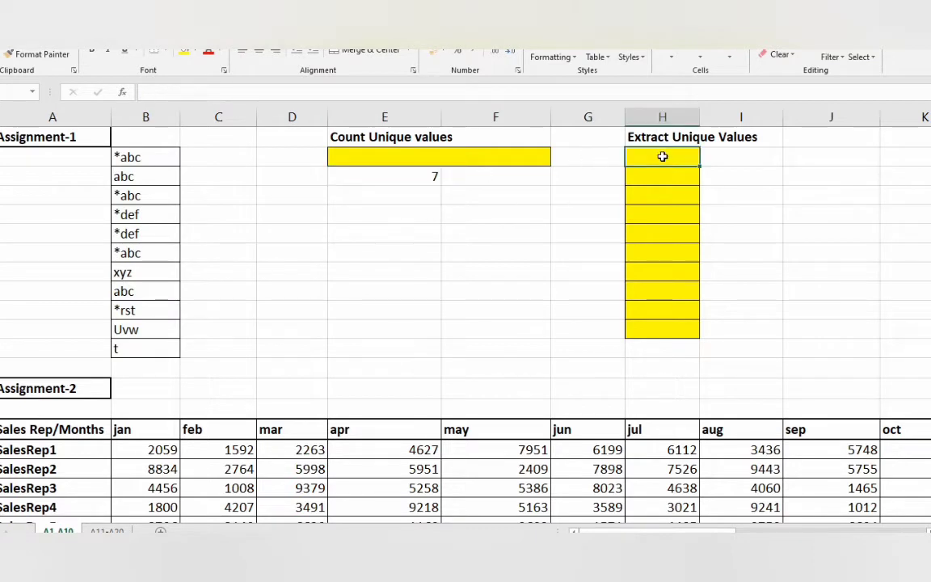
type("=index")
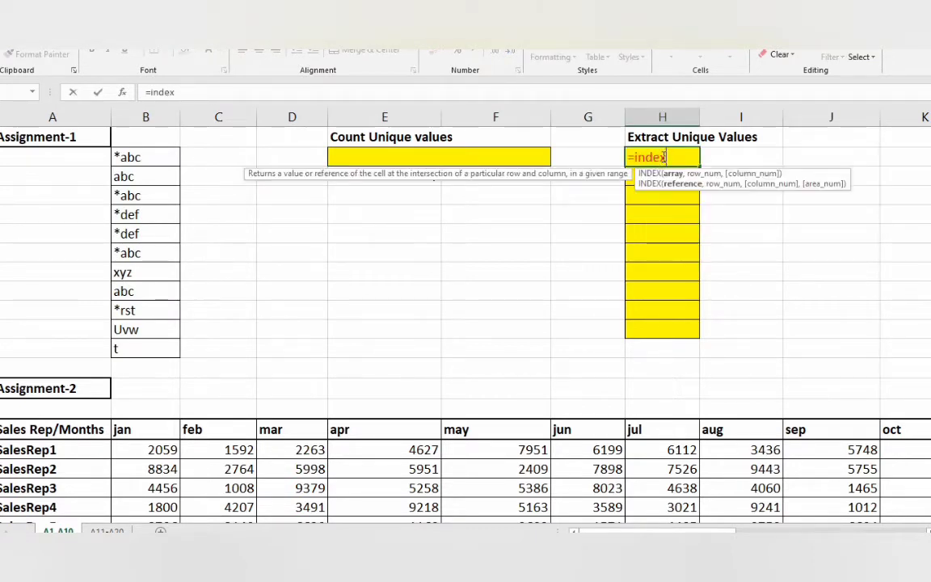
key("Tab")
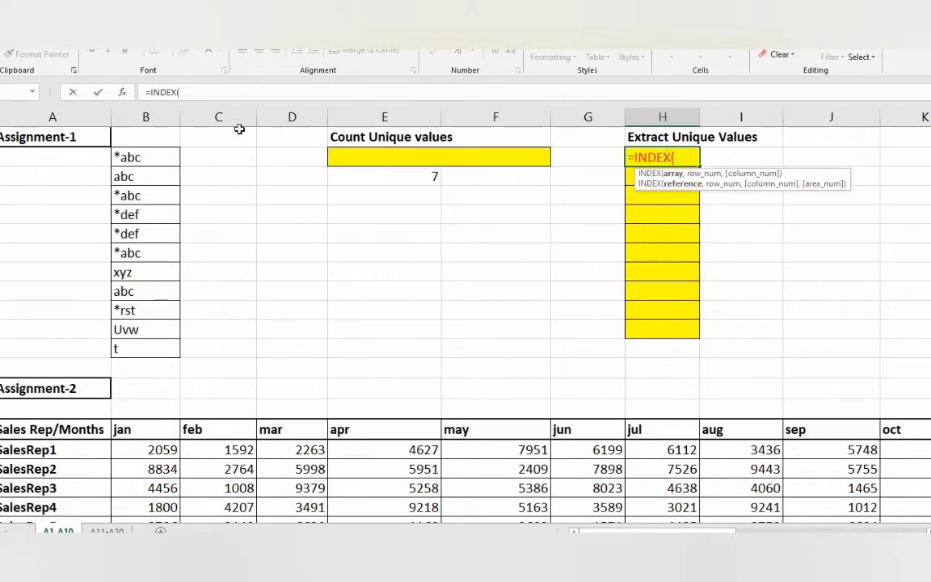
left_click(129, 153)
left_click_drag(143, 205, 131, 353)
key("F4")
type(",")
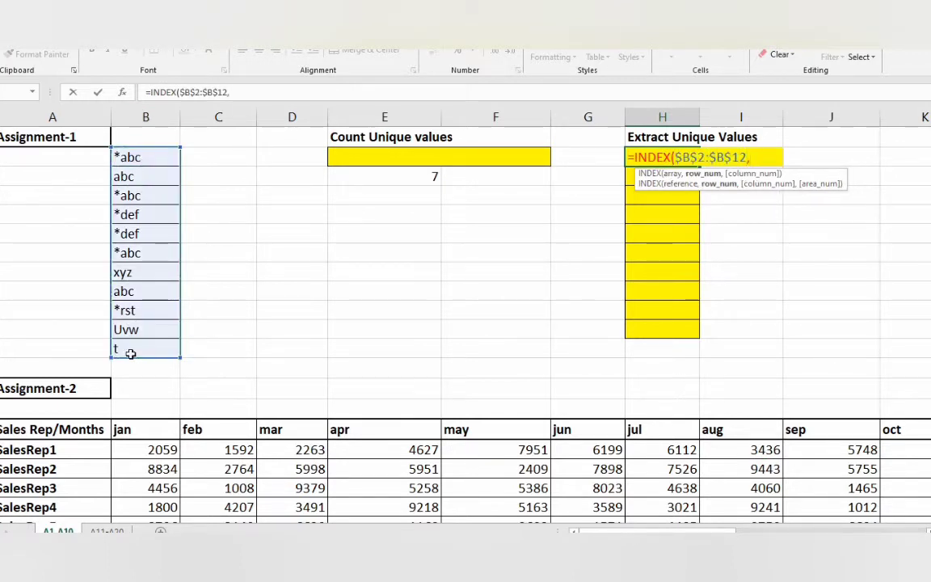
type("small")
key("Tab")
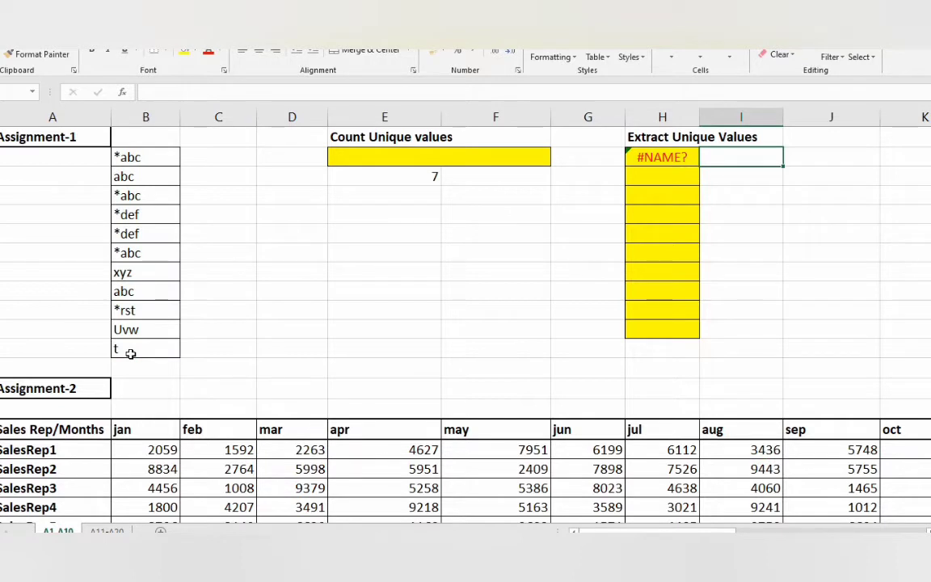
- Start an INDEX formula in H2 with the absolute range $B$2:$B$12 as its array
key("Left")
type("=inde")
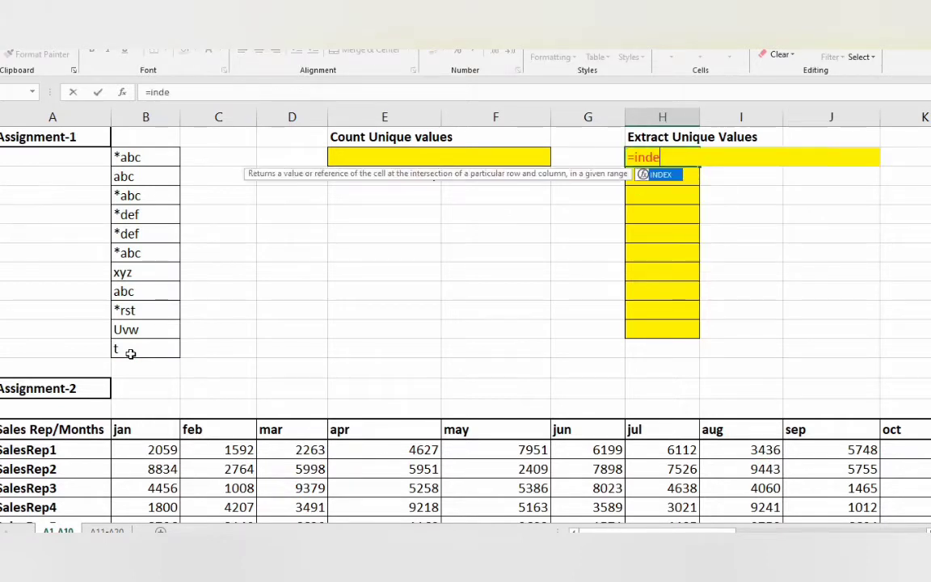
type("x")
key("Tab")
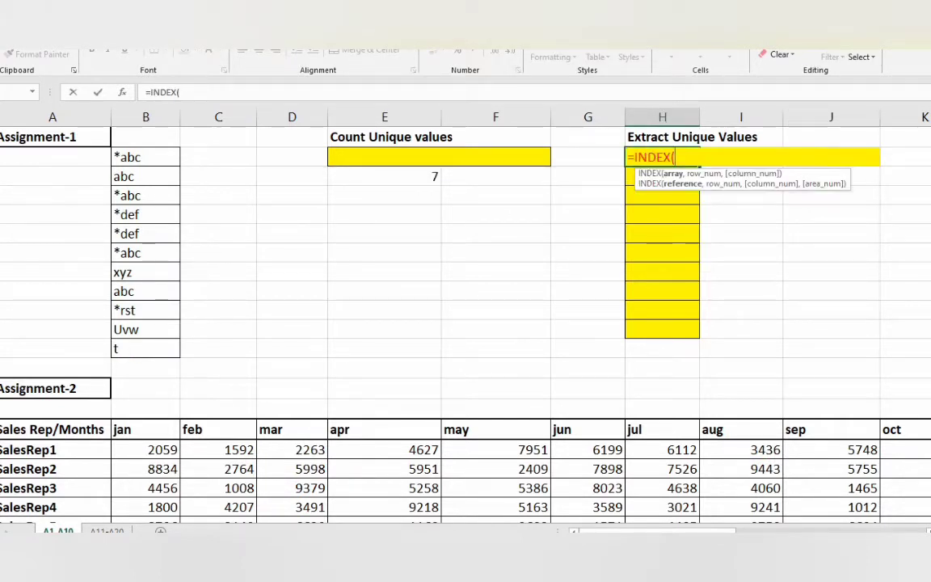
left_click(130, 158)
key("ctrl+shift+Down")
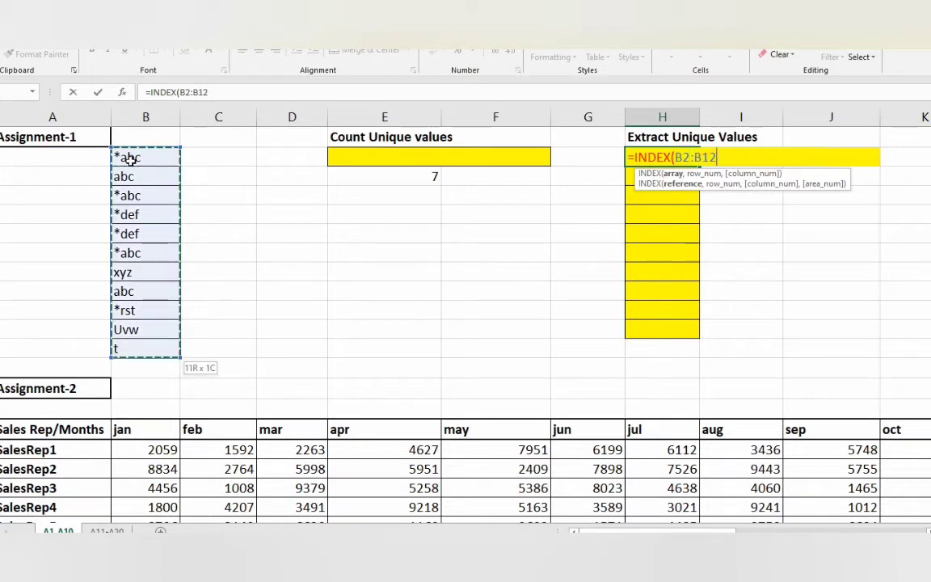
key("F4")
key("F4")
key("F4")
key("F4")
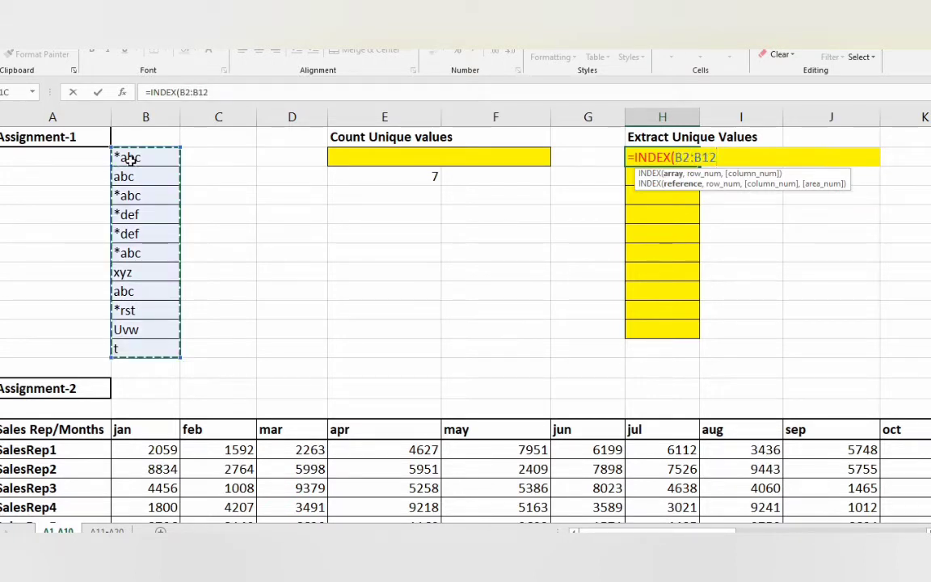
key("F4")
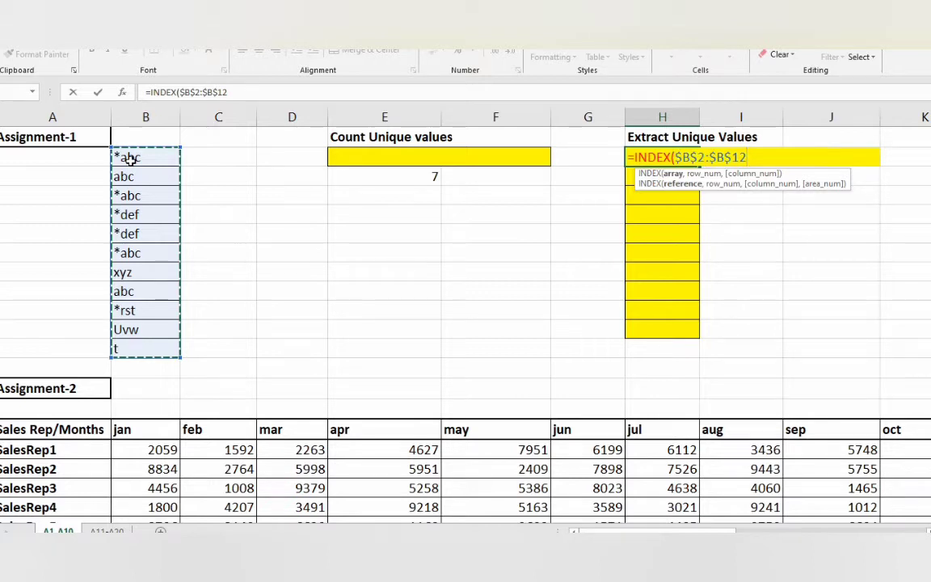
- Add SMALL with a nested IF as the INDEX row number, using the FREQUENCY expression over $B$2:$B$12 as the IF condition
type(",sm")
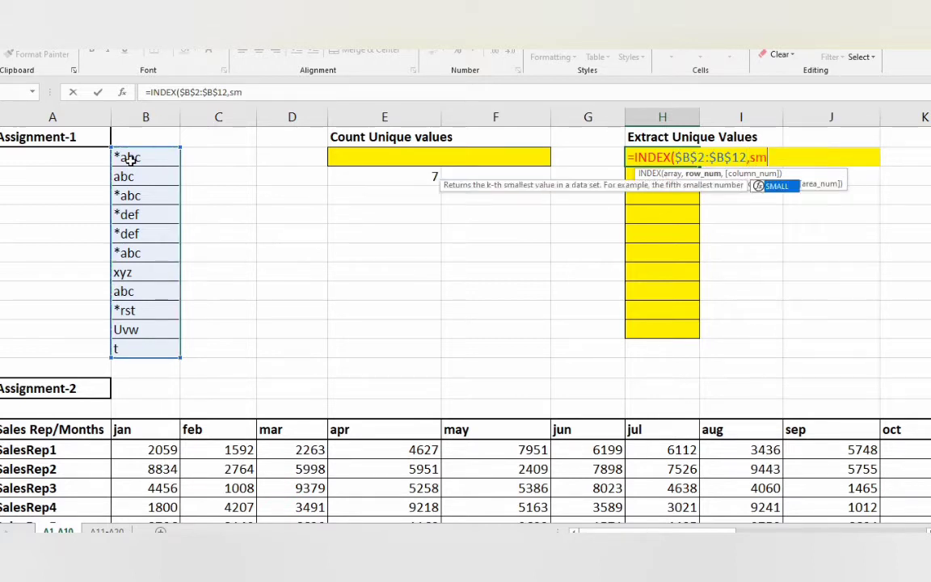
key("Tab")
type("if")
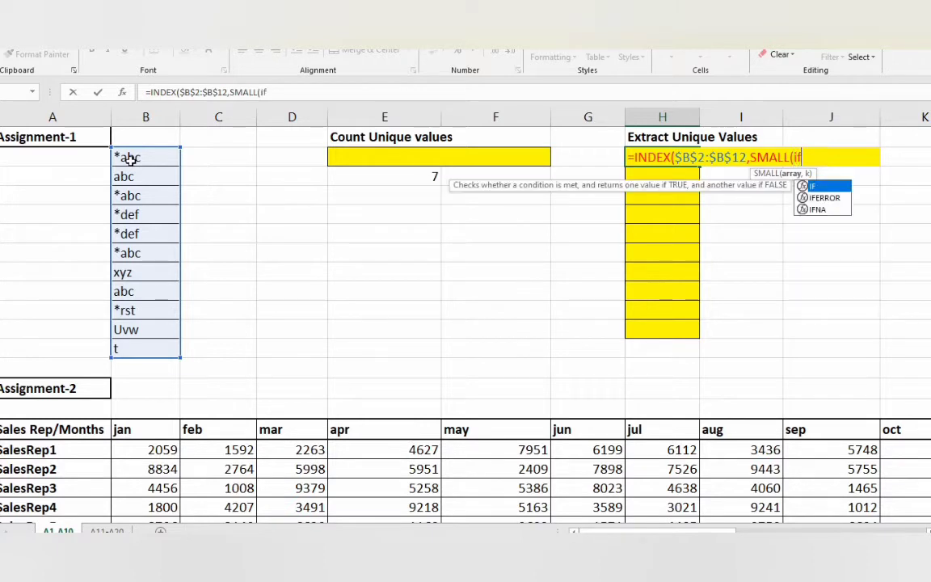
key("Tab")
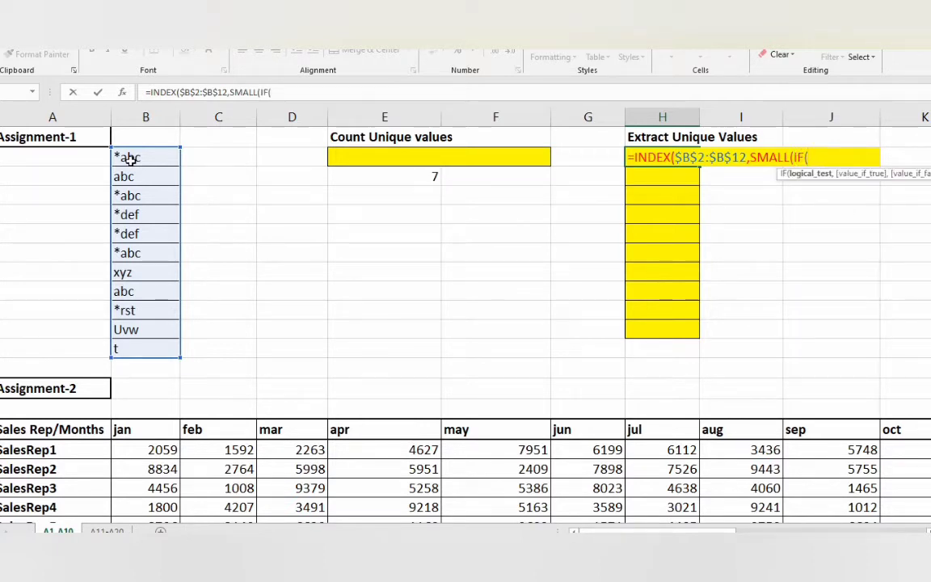
type("FREQUENCY(IF($B$2:$B$12<>\"\",MATCH(\"~\"&$B$2:$B$12,$B$2:$B$12&\"\",0)),ROW($B$2:$B$12)-ROW($B$2)+1)")
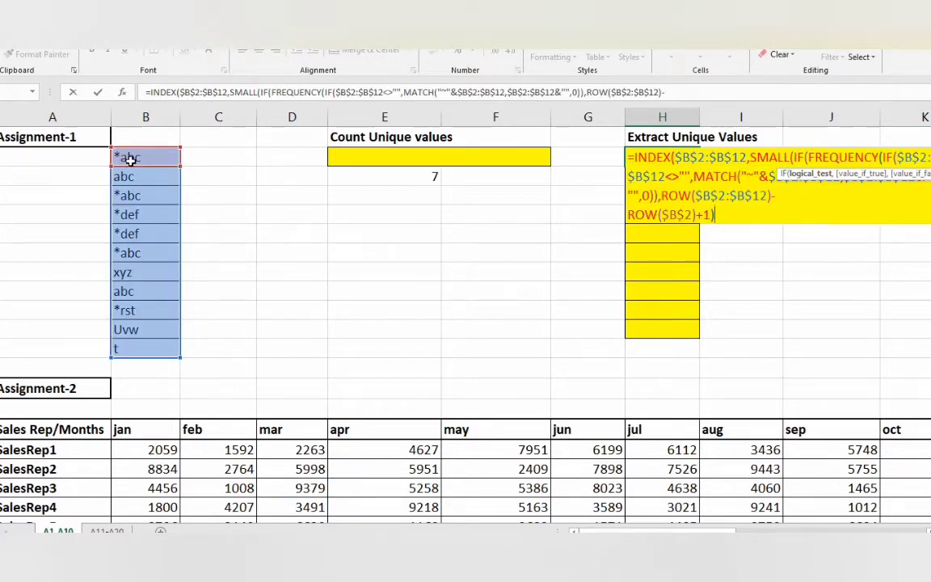
type(",")
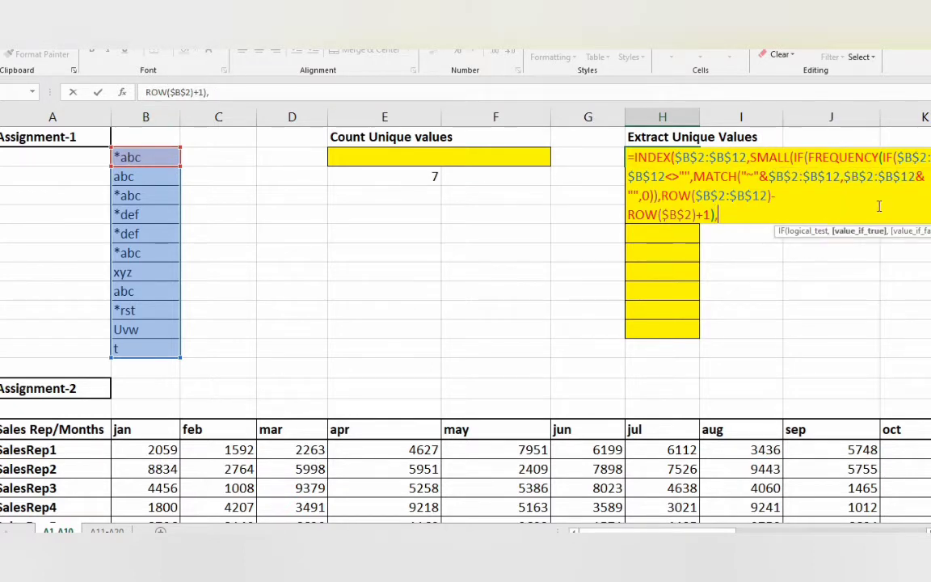
- Copy ROW($B$2:$B$12)-ROW($B$2)+1 from the FREQUENCY bins into the IF's true value and close the IF
left_click(661, 195)
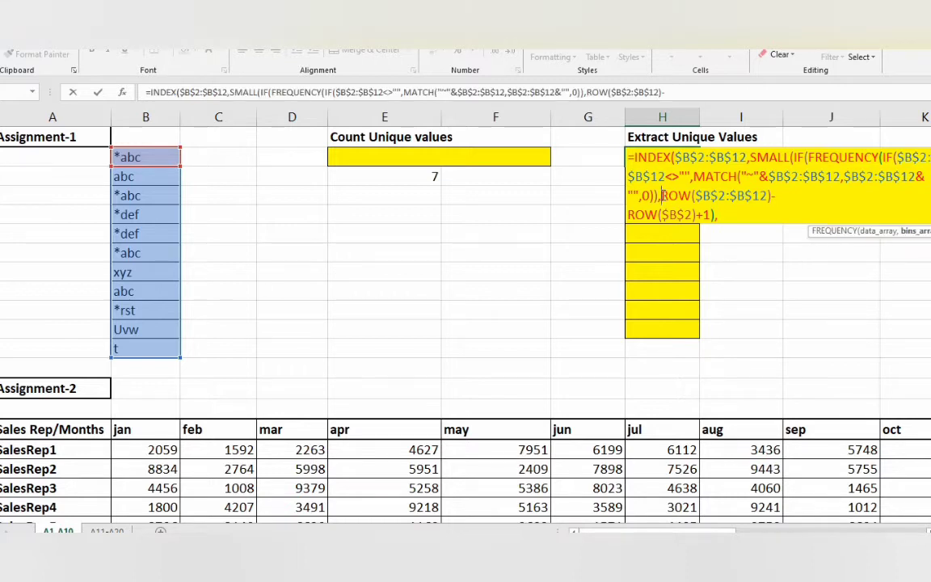
left_click(920, 232)
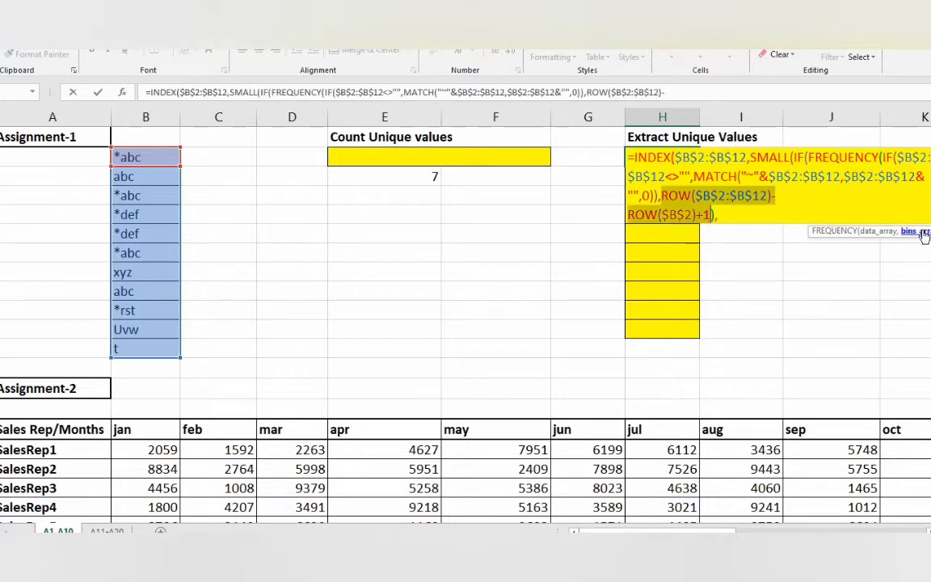
key("ctrl+c")
left_click(752, 214)
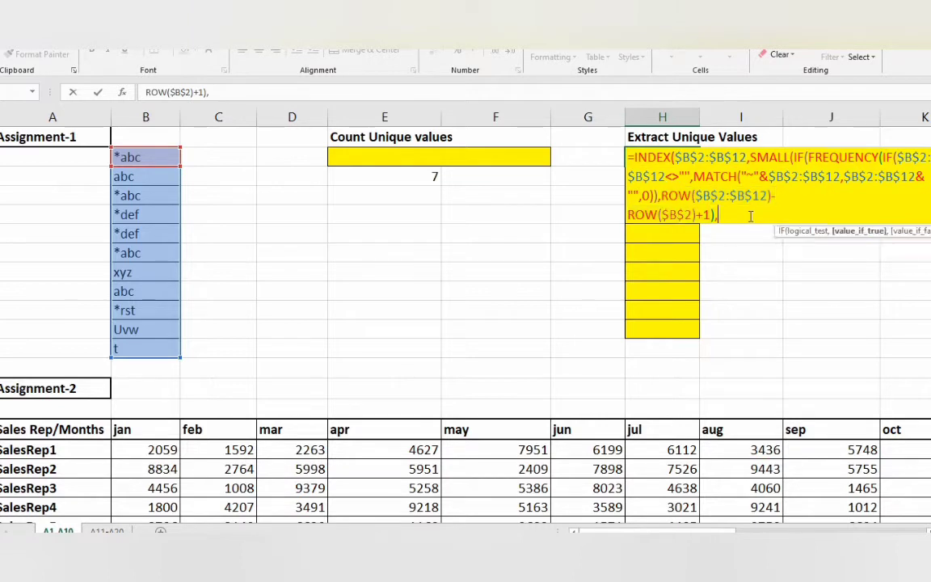
key("ctrl+v")
type(")")
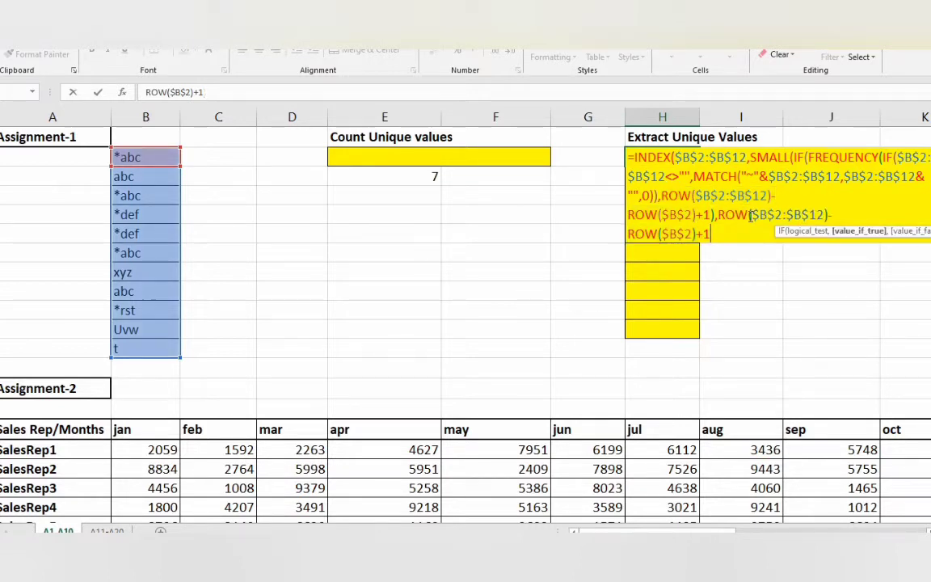
type(",")
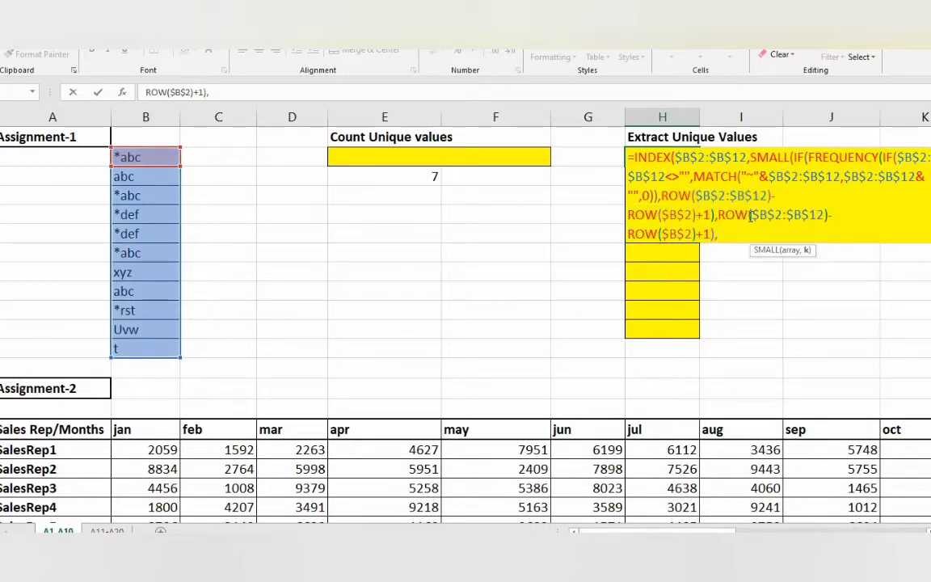
- Use ROWS(H$2:H2) as the k argument of SMALL and close the INDEX formula
type("rows")
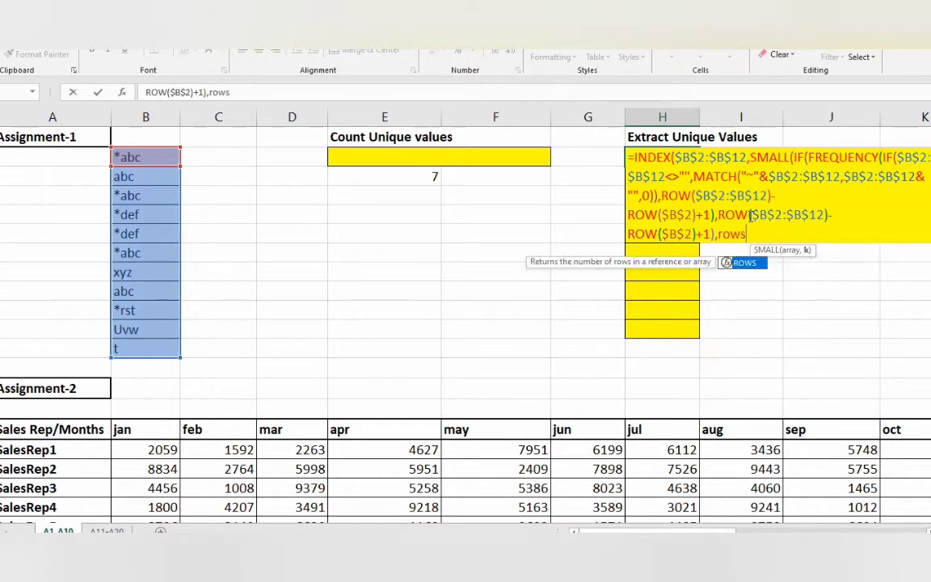
key("Tab")
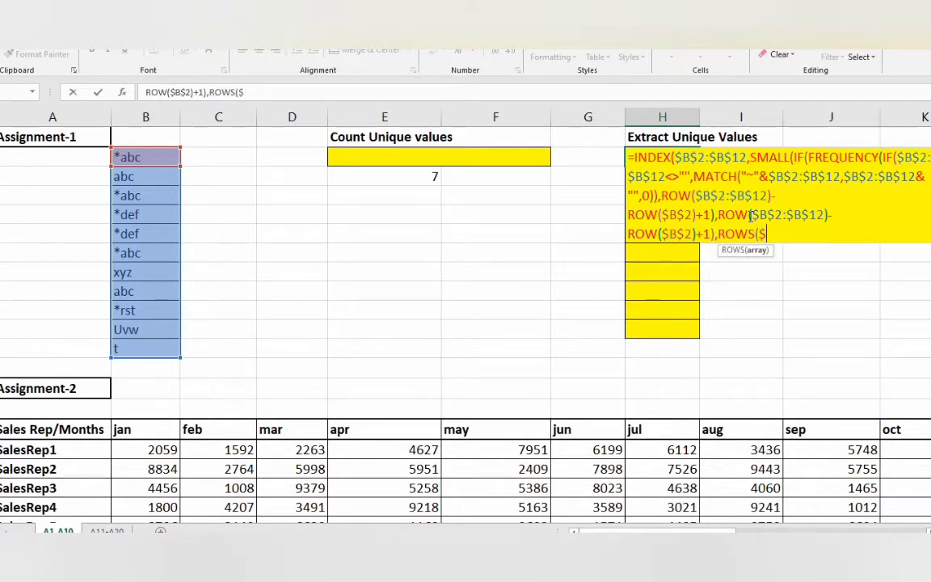
type("h$")
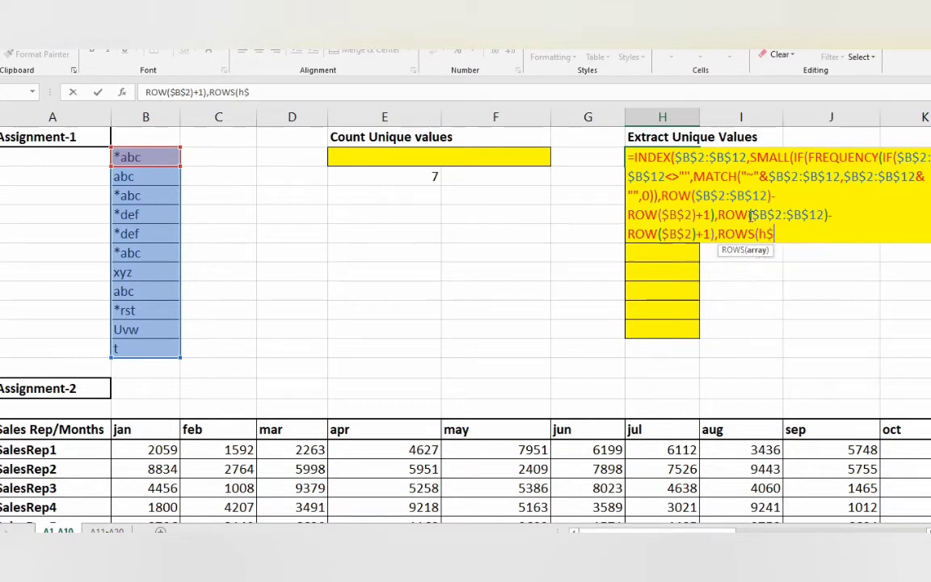
type("2:")
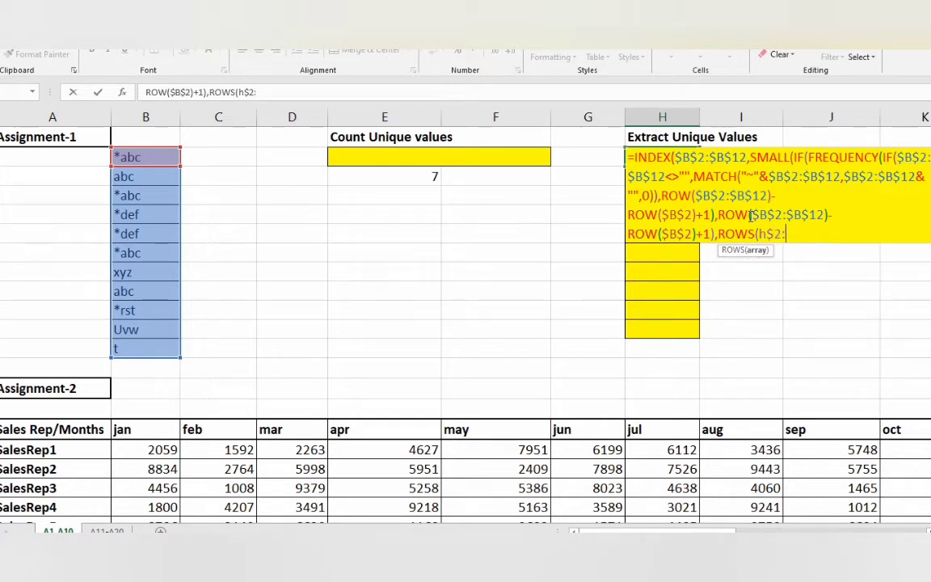
type("h2))")
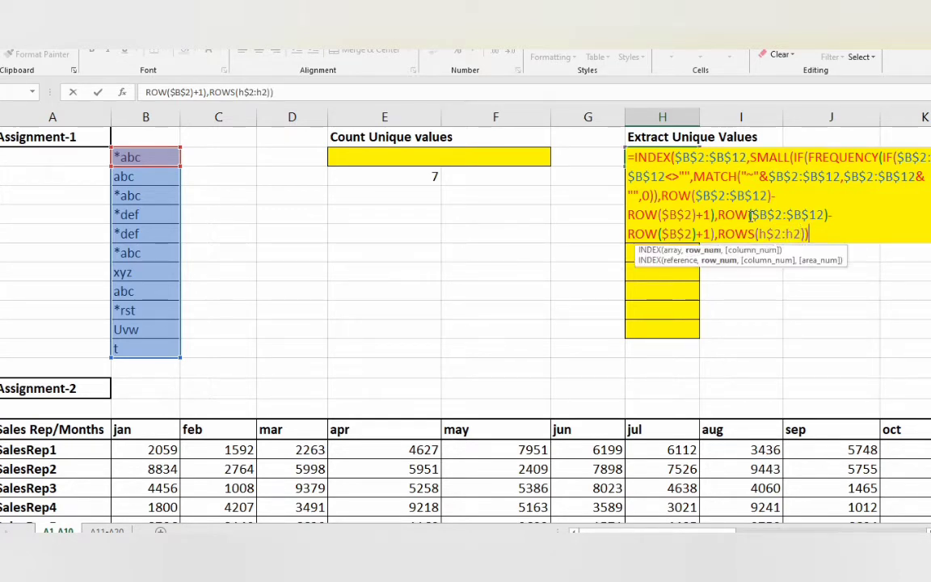
type(")")
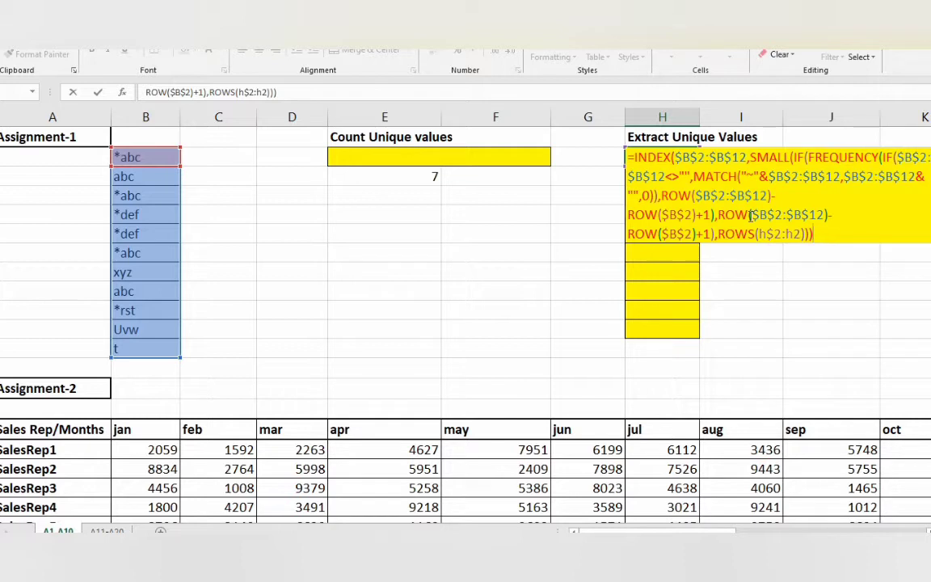
- Wrap the formula in IFERROR with "" as the fallback, enter it as an array formula, and fill it down to H11
left_click(635, 158)
type("IF")
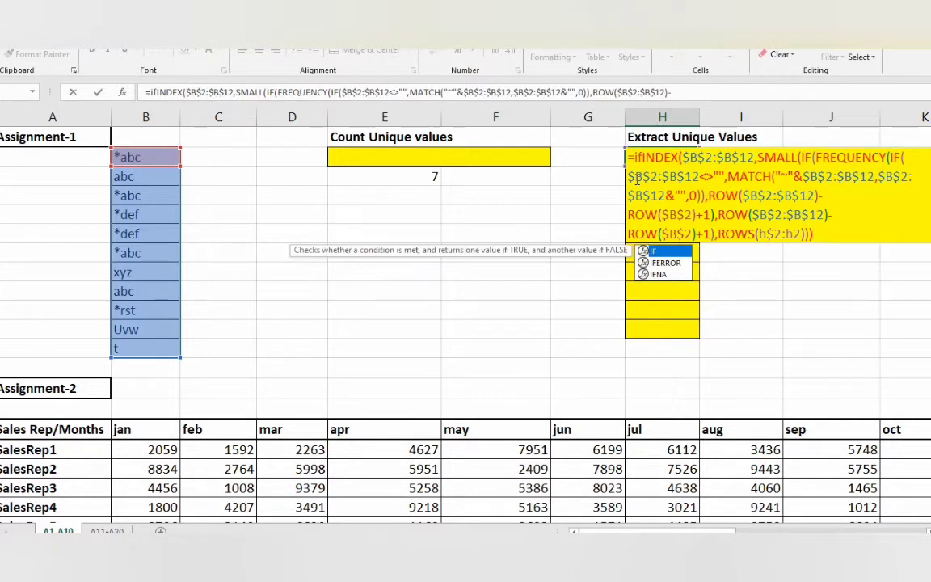
key("Down")
key("Tab")
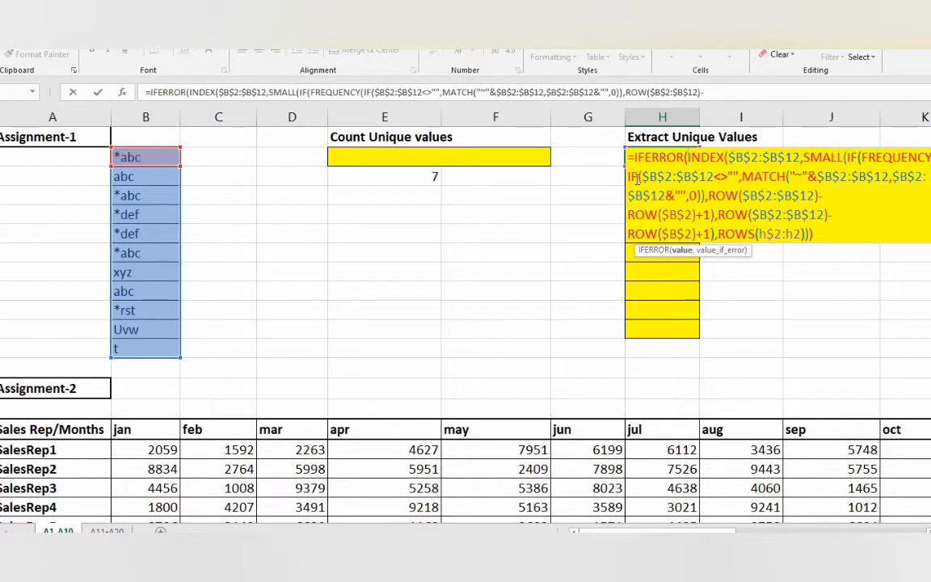
left_click(820, 232)
type(",\"\")")
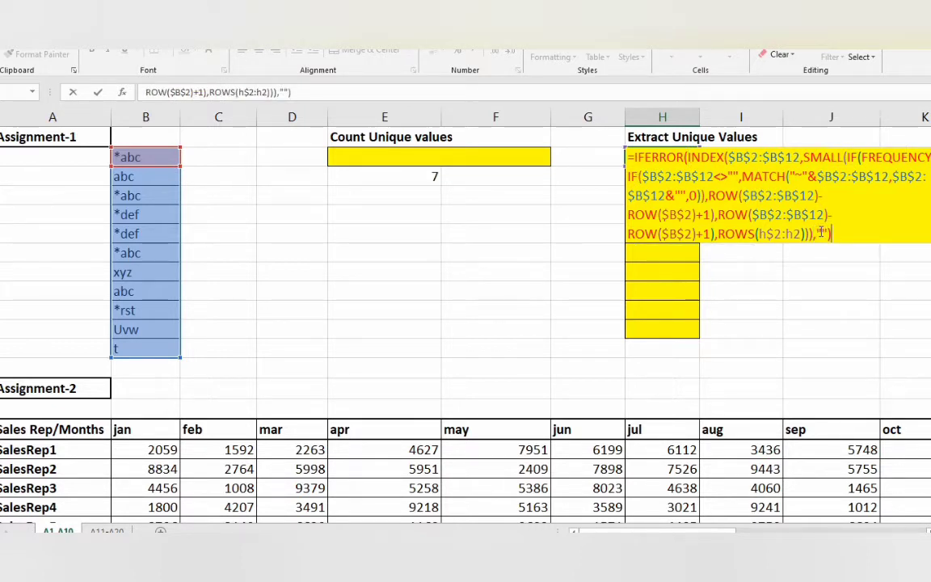
key("ctrl+shift+Return")
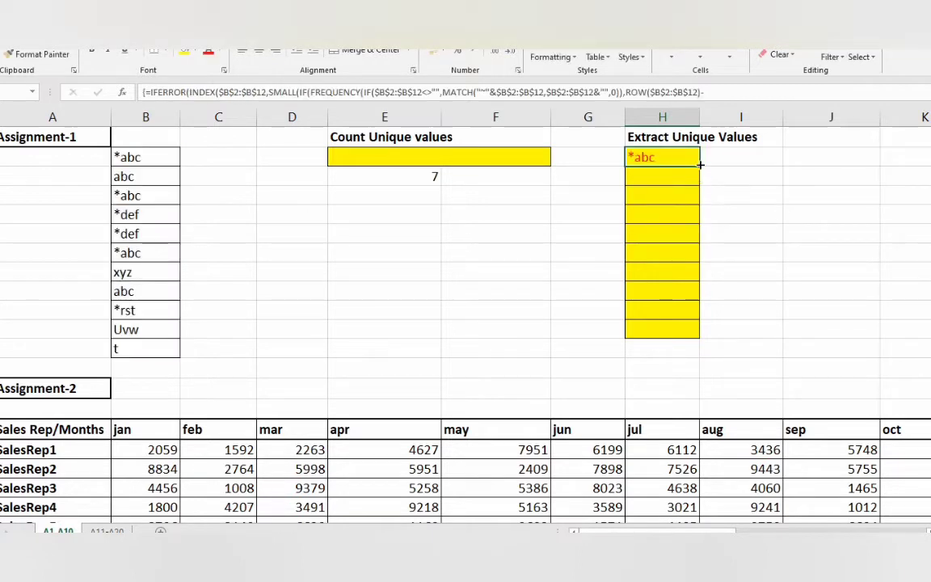
left_click_drag(700, 165, 688, 333)
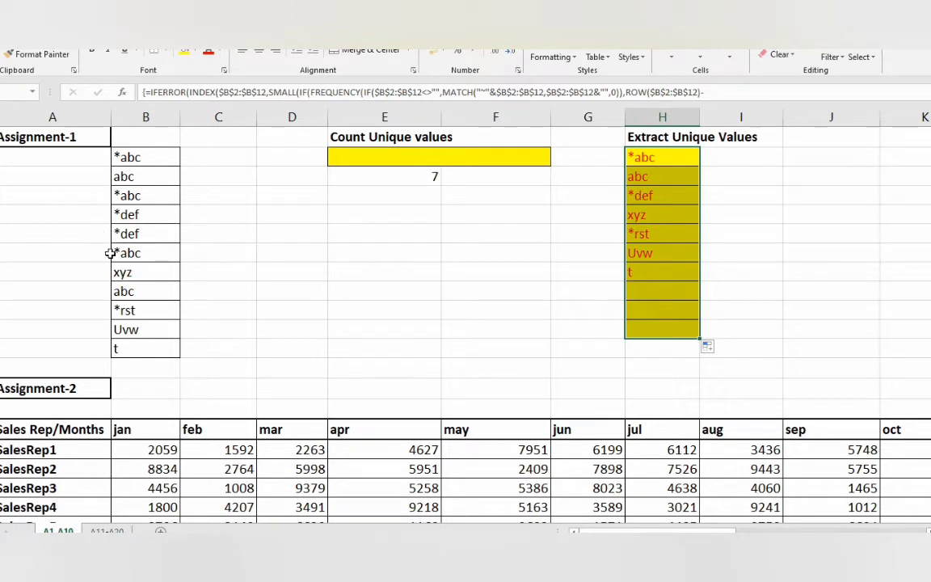
- Replace the Uvw entry in B11 with 123
left_click(129, 330)
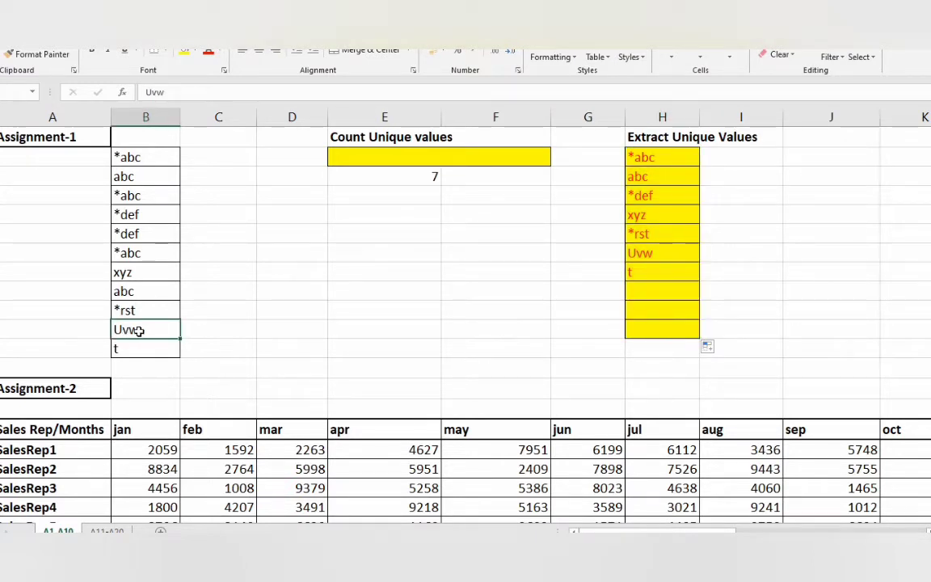
type("123")
key("Return")
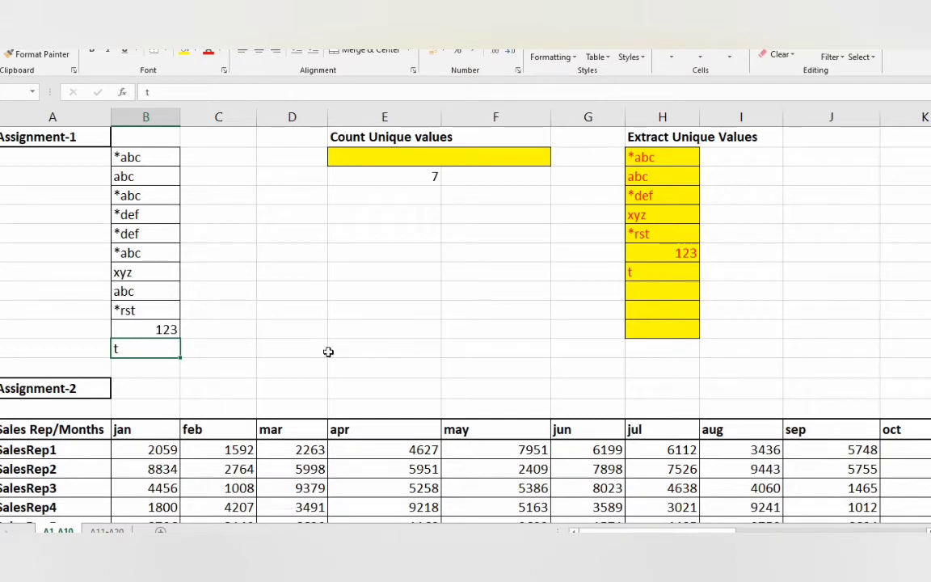
- Clear the contents of O20:P22 below the Sales Rep lookup table of Assignment-2
scroll(353, 320, "down", 4)
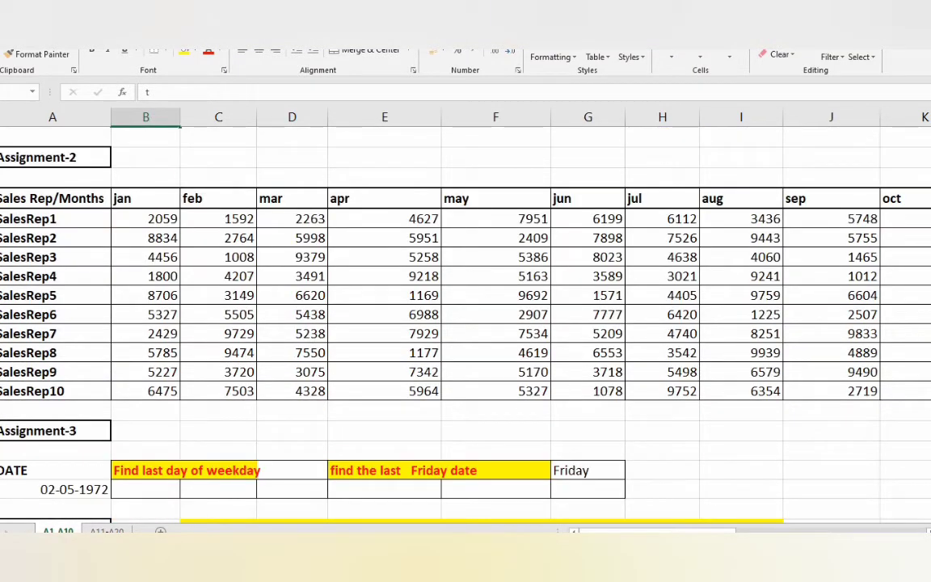
mouse_move(705, 531)
left_mouse_down()
mouse_move(737, 531)
mouse_move(697, 531)
left_mouse_up()
left_click_drag(851, 311, 920, 276)
key("Delete")
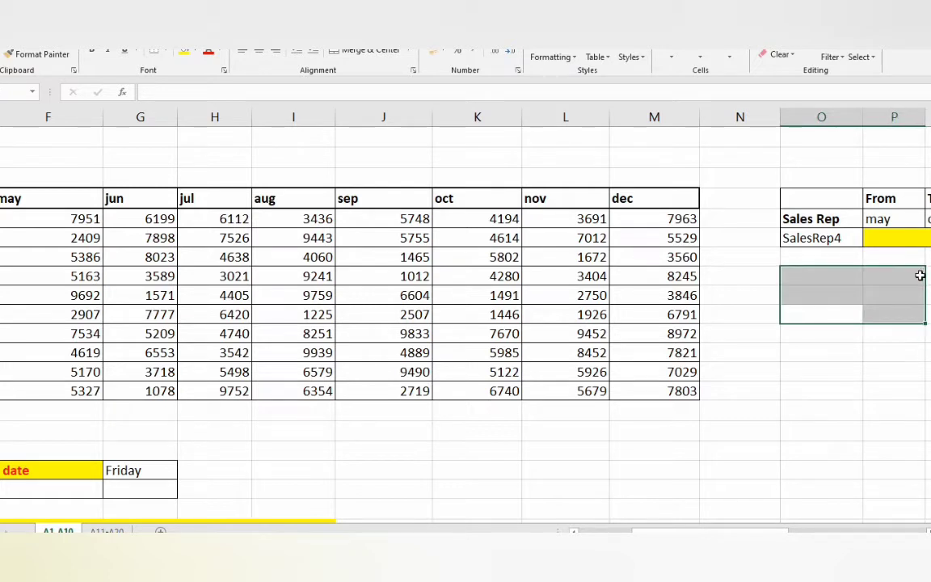
key("Up")
key("Up")
key("Up")
key("Right")
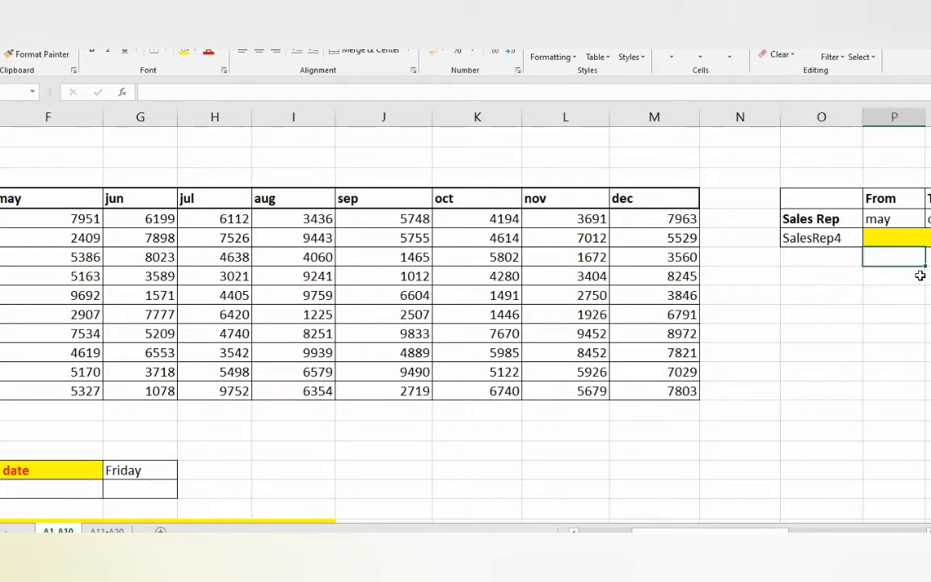
key("Down")
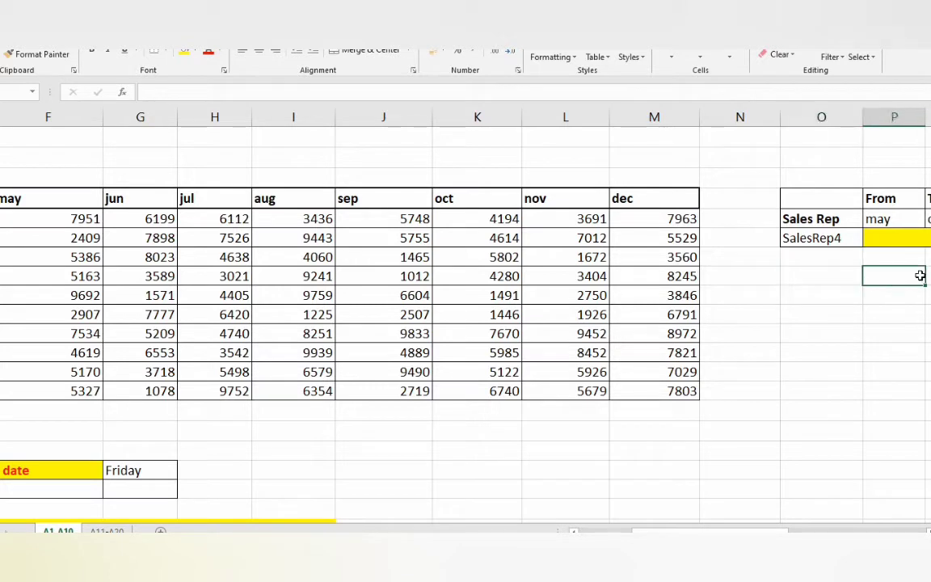
type("=")
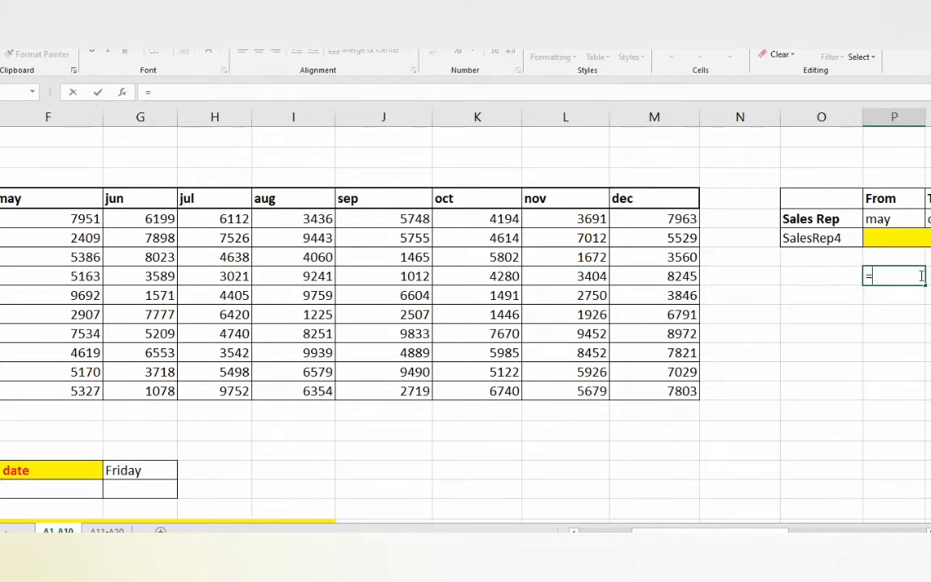
type("match")
key("Tab")
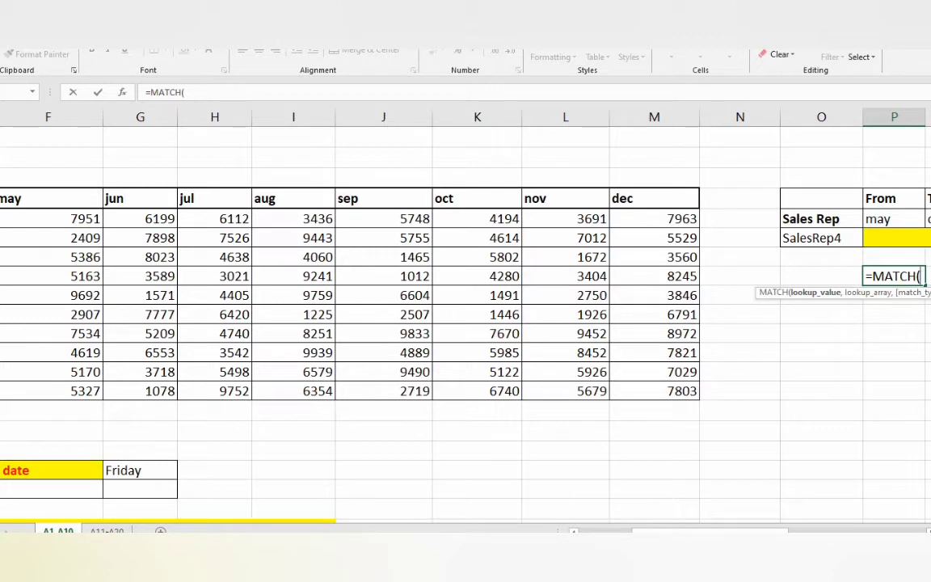
left_click(159, 202)
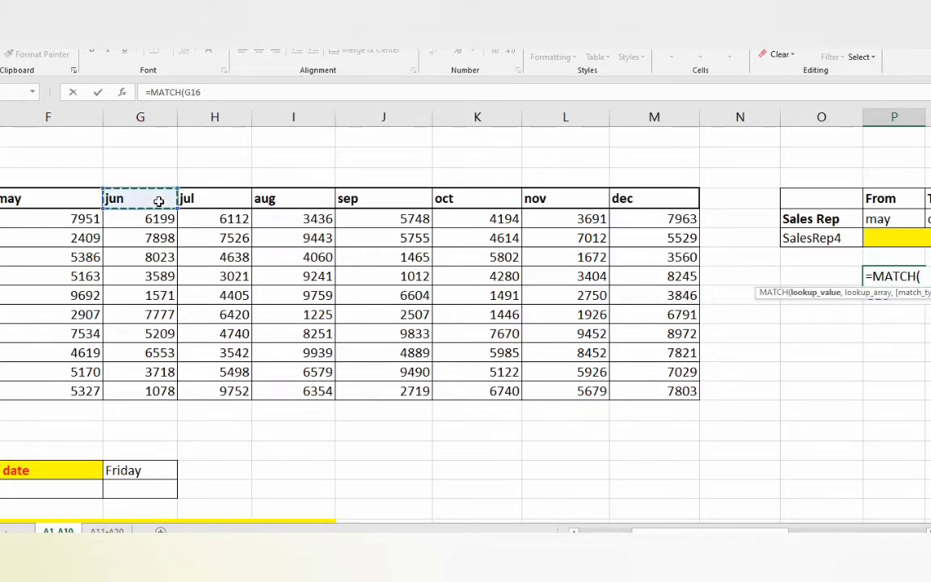
key("ctrl+Left")
key("ctrl+shift+Right")
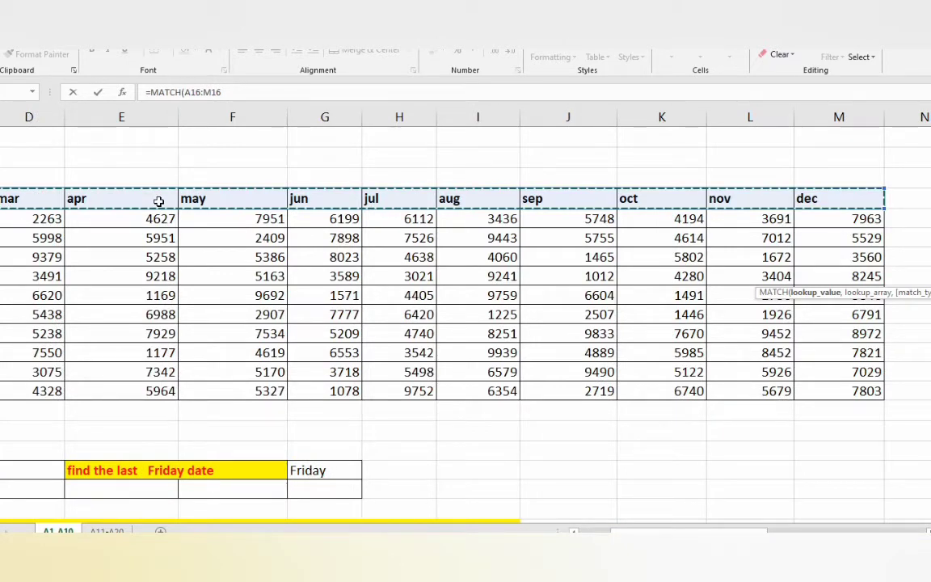
key("Escape")
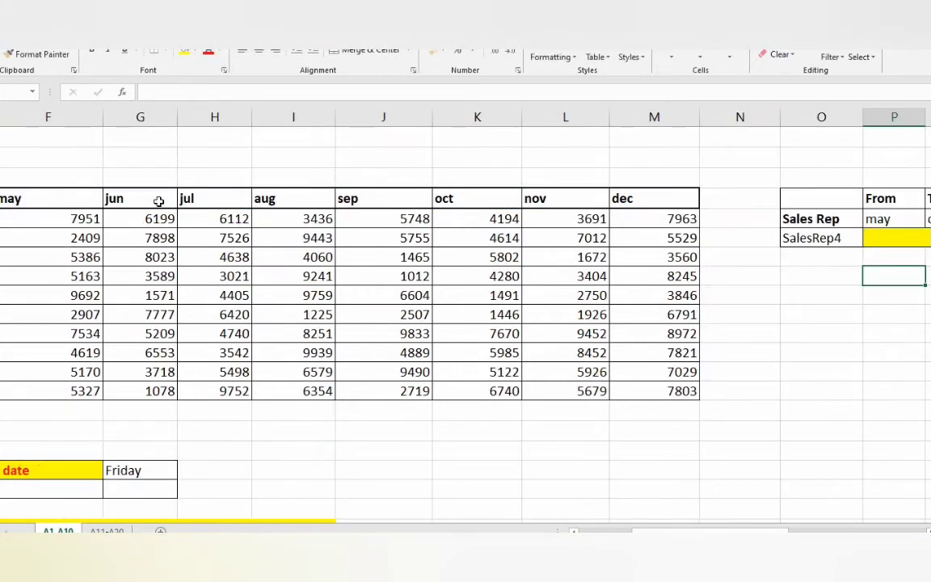
- Start a MATCH formula in P20 with the From month in P17 as the lookup value
type("=match")
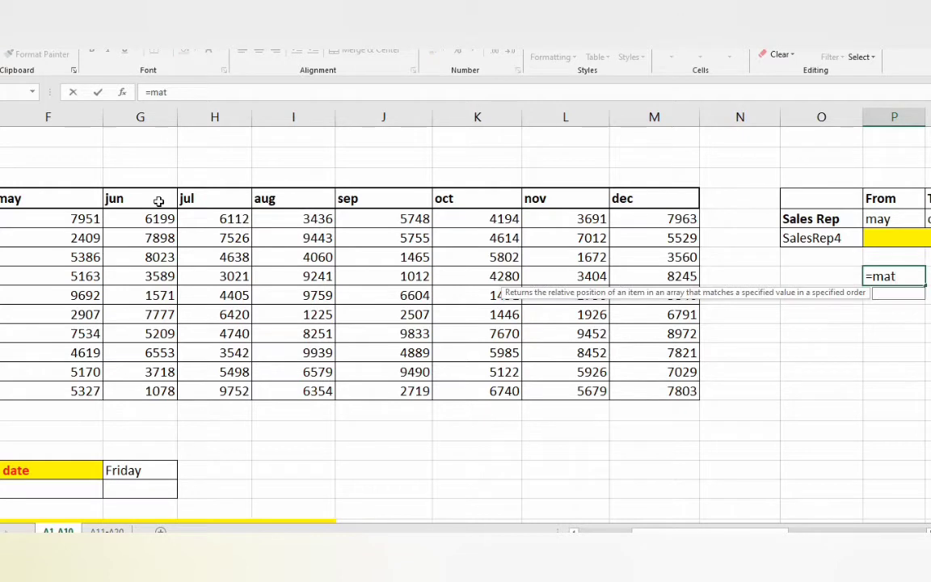
key("Tab")
key("Up")
key("Up")
key("Up")
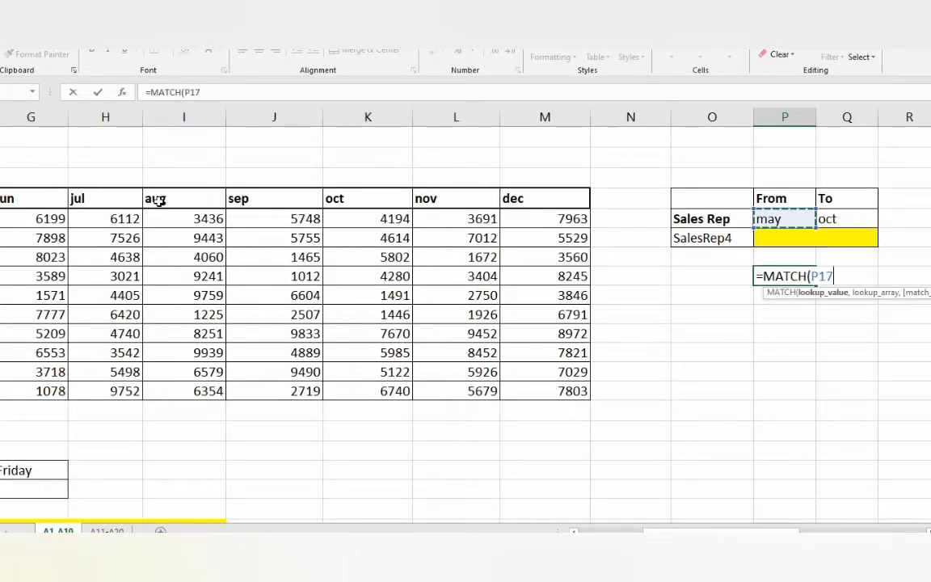
- Use the header row $A$16:$M$16 as the absolute lookup array with match type 0 and enter the MATCH formula
type(",")
key("Up")
key("Up")
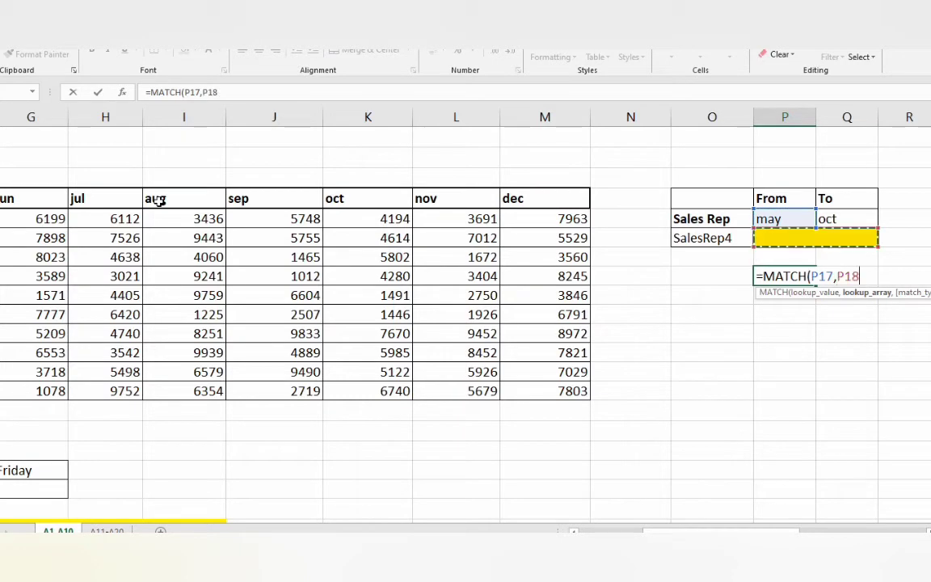
key("Left")
key("Left")
key("Left")
key("Left")
key("Up")
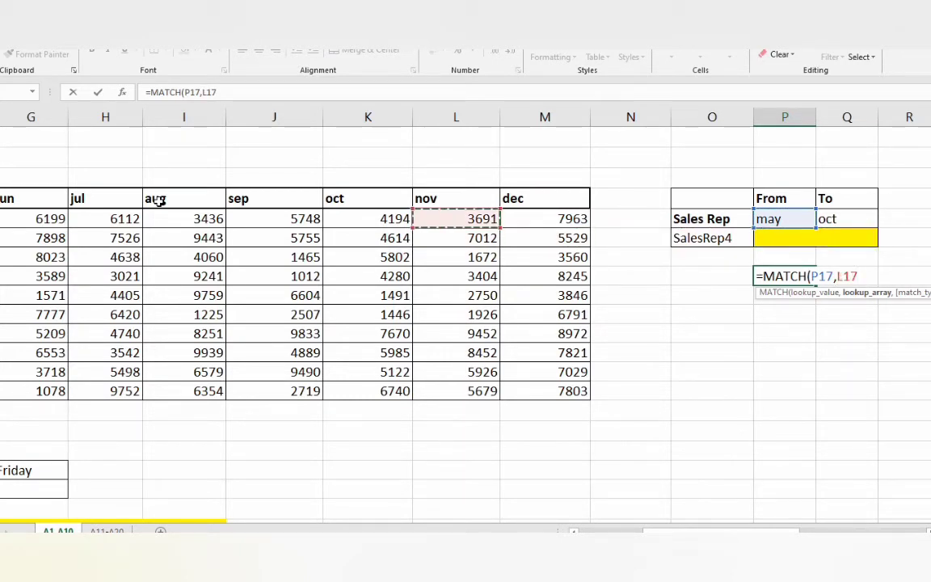
key("Right")
key("Up")
key("ctrl+shift+Left")
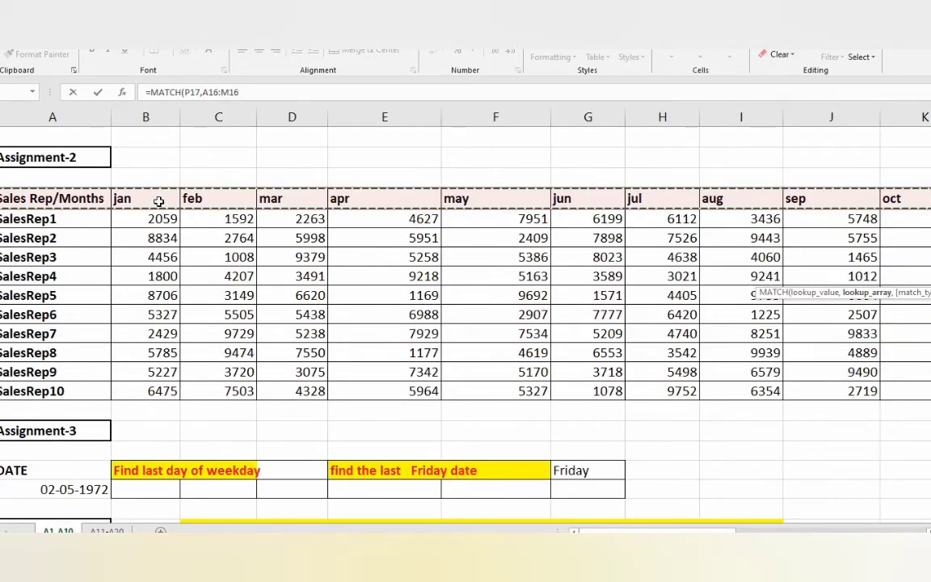
key("F4")
type(",0")
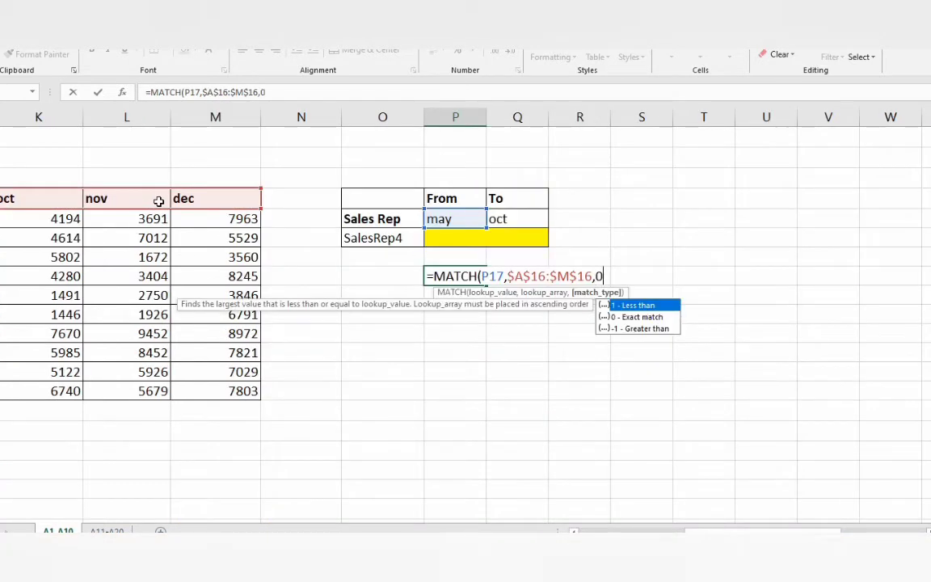
type(")")
key("Return")
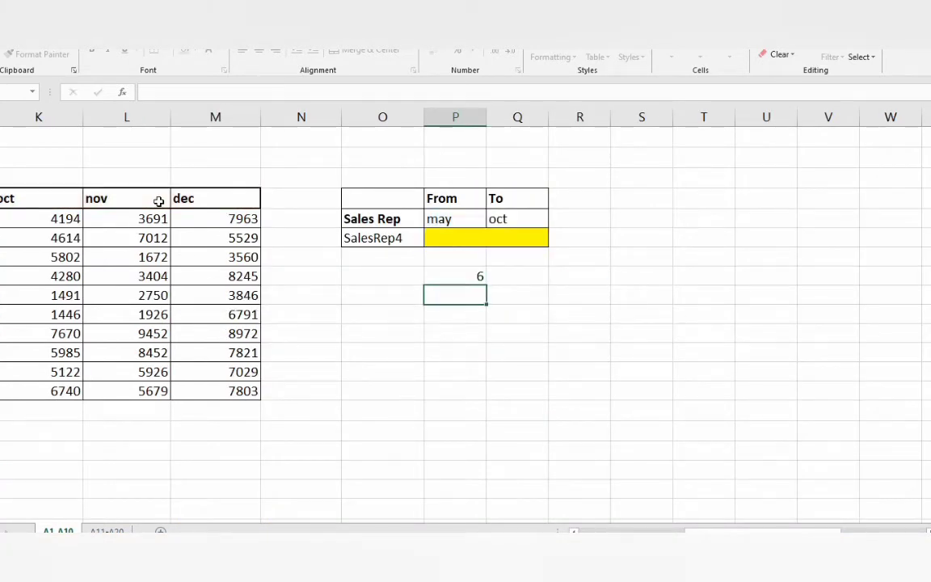
- Fill the MATCH formula from P20 across to Q20 and check the copied formula's references
key("Up")
key("shift+Right")
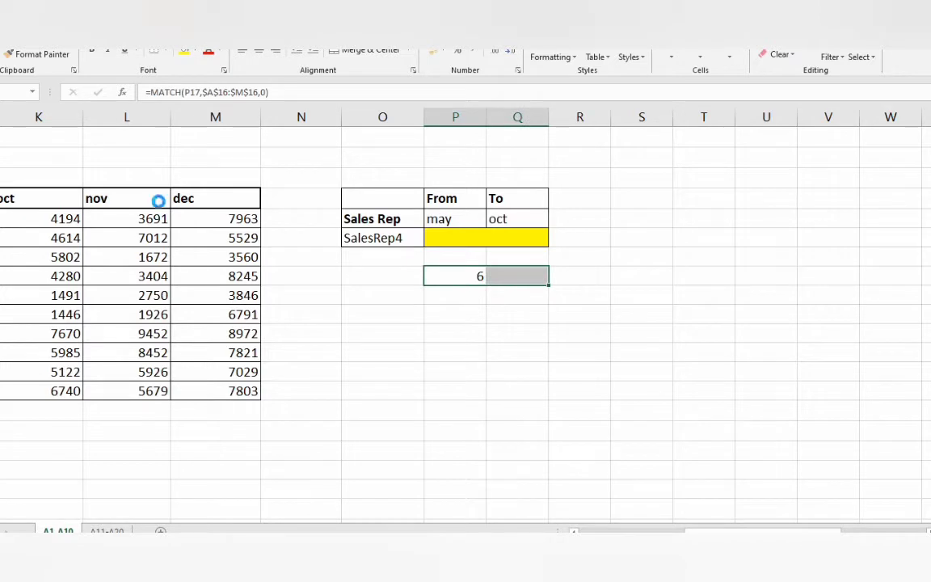
key("ctrl+r")
key("Right")
key("F2")
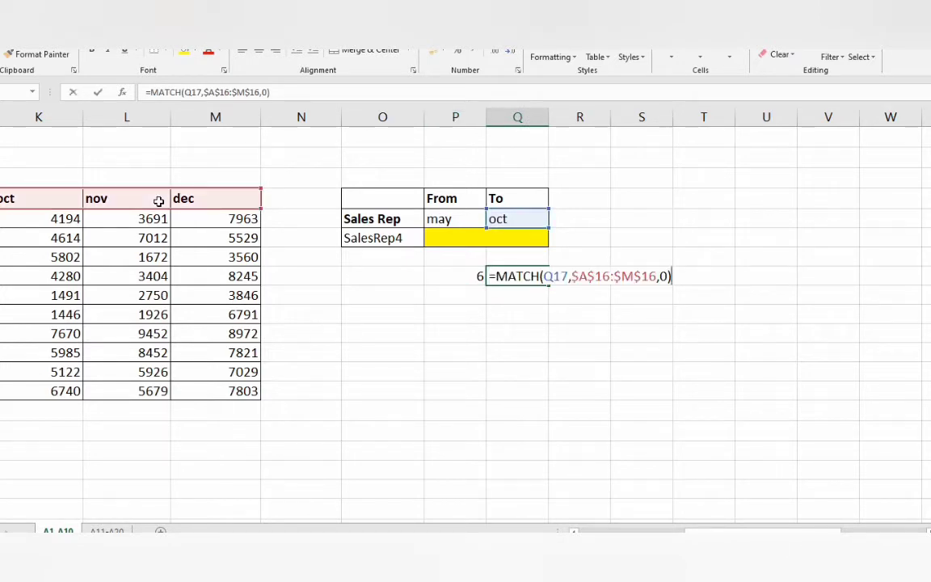
key("Escape")
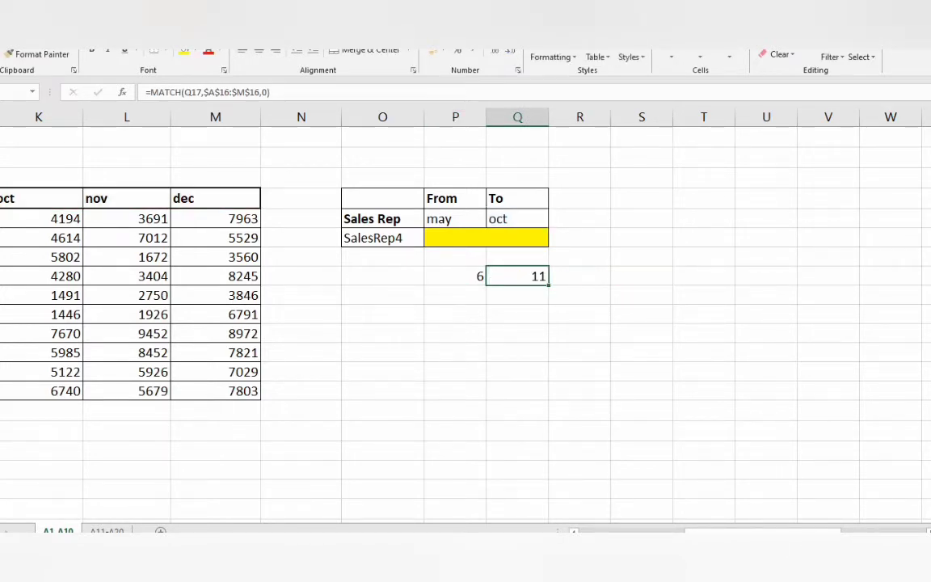
left_click(462, 273)
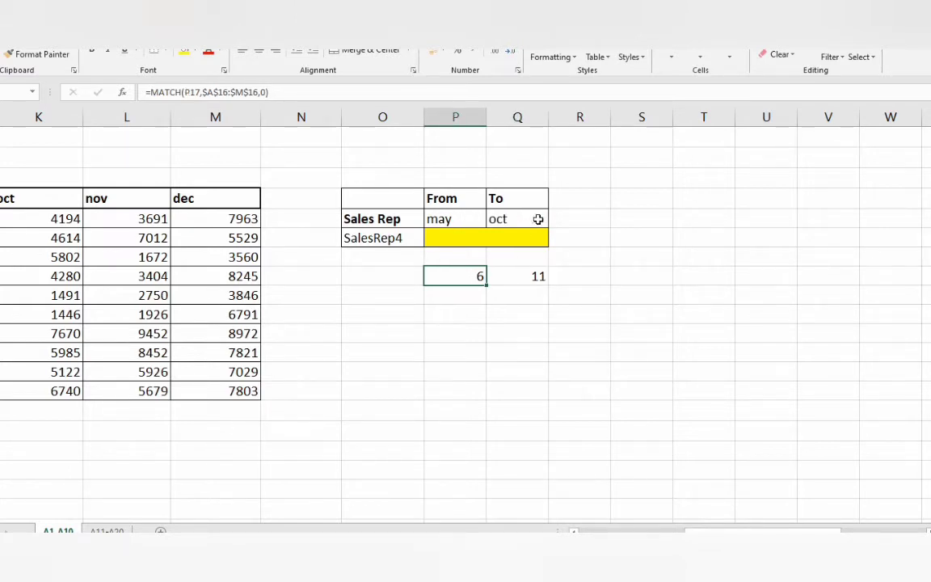
- Start a VLOOKUP formula in O22 with the sales rep in O18 as the lookup value
left_click(392, 315)
type("=vl")
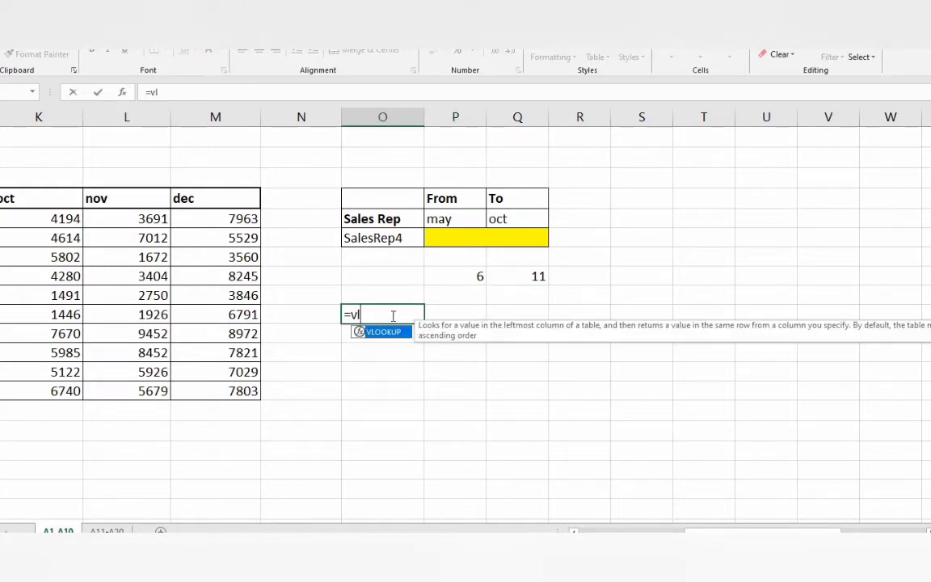
key("Tab")
left_click(376, 239)
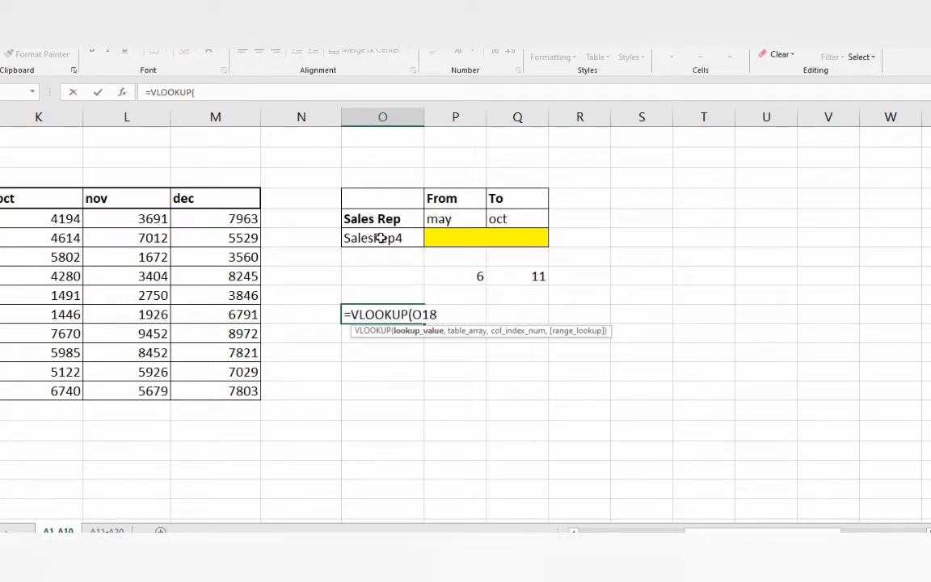
type(",")
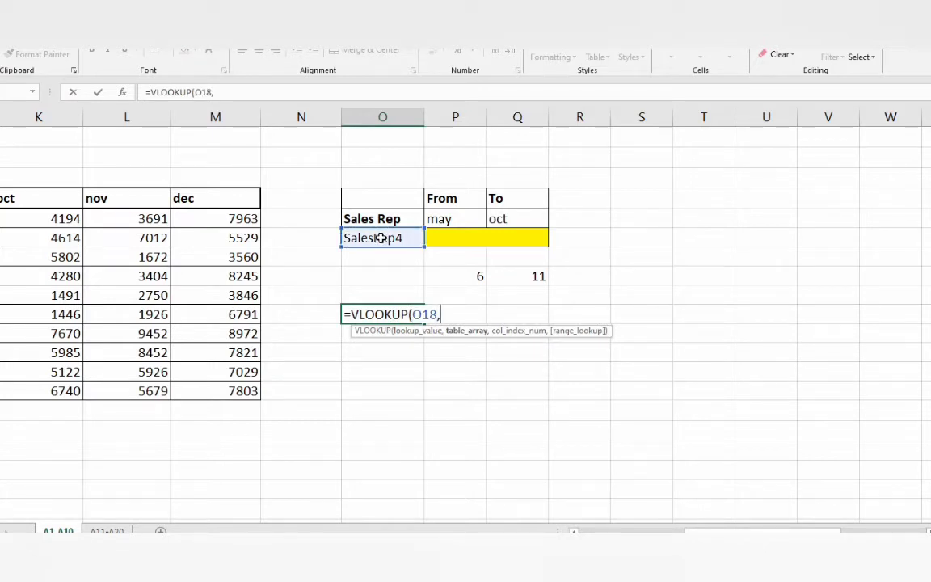
- Set the VLOOKUP table array to the whole sales table as the absolute range $A$16:$M$26
key("Left")
key("Left")
key("Left")
key("Up")
key("Up")
key("Up")
key("Up")
key("Up")
key("Up")
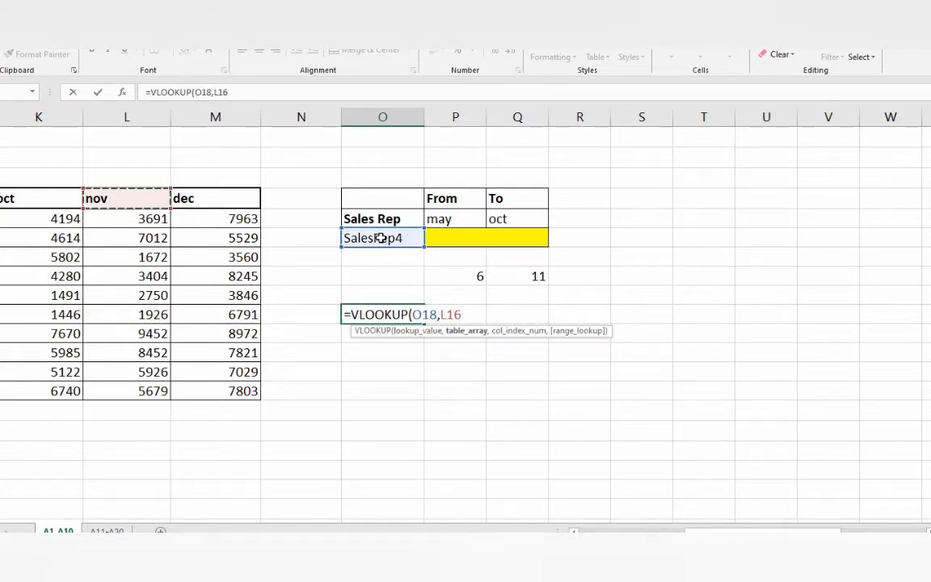
key("Left")
key("Left")
key("Left")
key("Left")
key("Left")
key("Left")
key("Left")
key("Left")
key("Left")
key("Left")
key("Left")
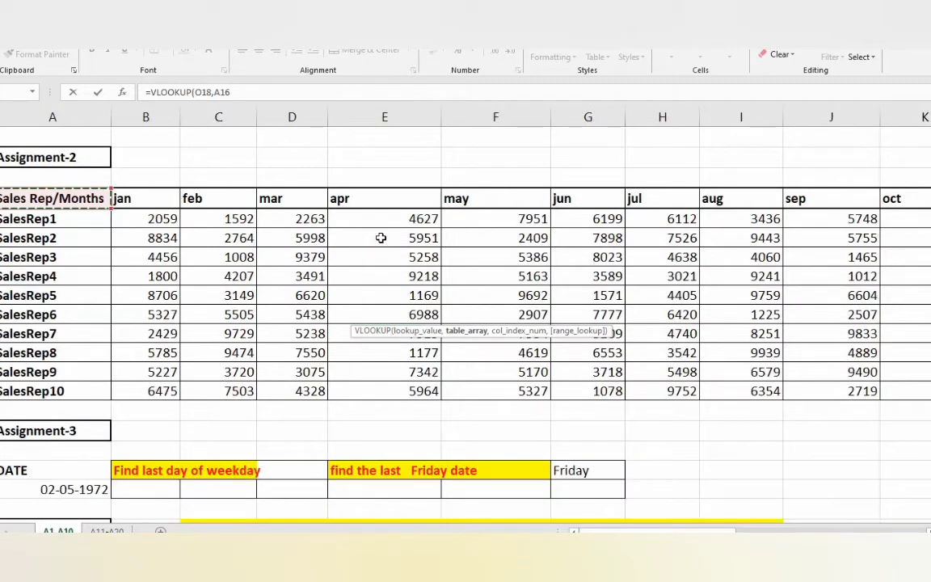
key("ctrl+shift+Right")
key("ctrl+shift+Down")
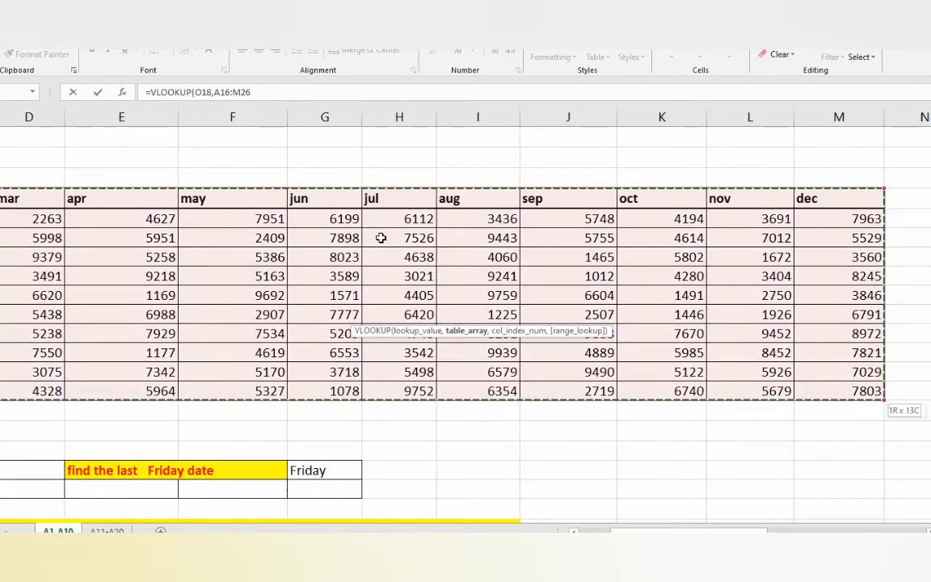
key("F4")
type(",")
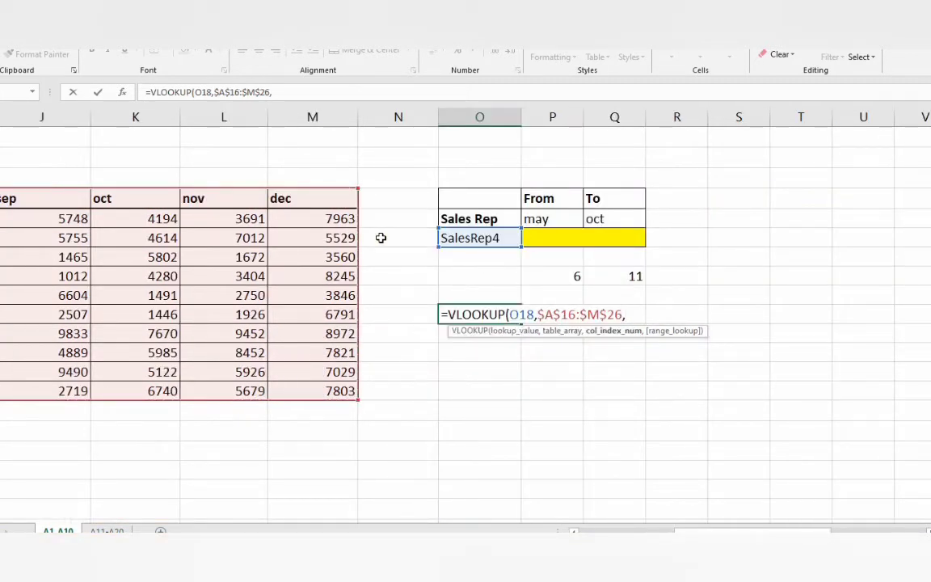
- Use {6,7,8,9,10,11} as the column index with range lookup 0, close the VLOOKUP, and preview its evaluated array before restoring the formula
type("(")
type("6")
type(",7")
type("8,7")
key("BackSpace")
type("9")
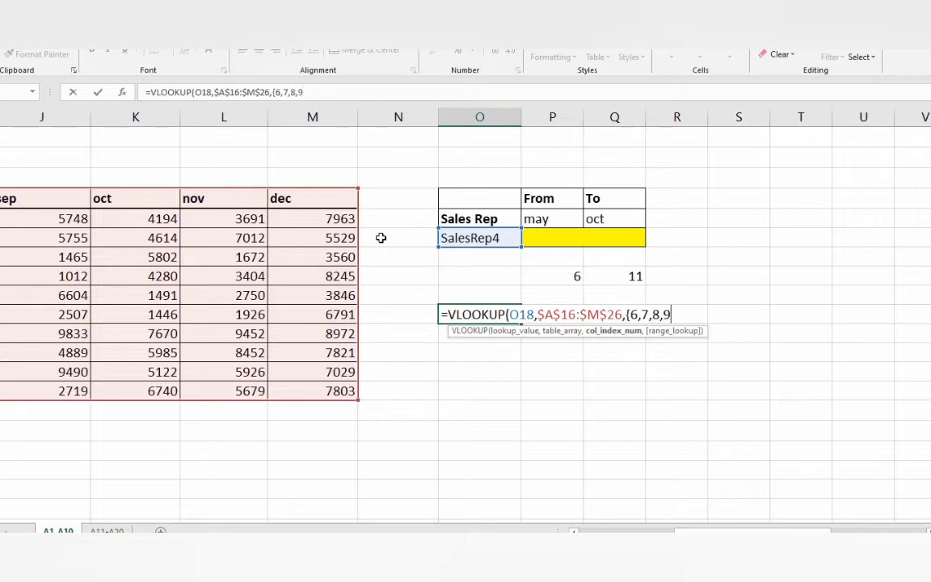
type(",10,11")
type("})")
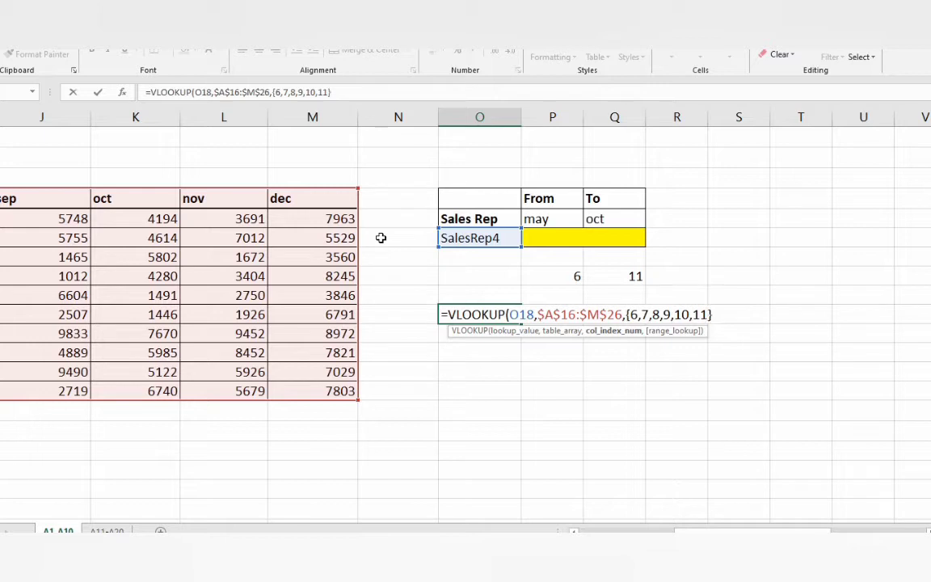
type(",0")
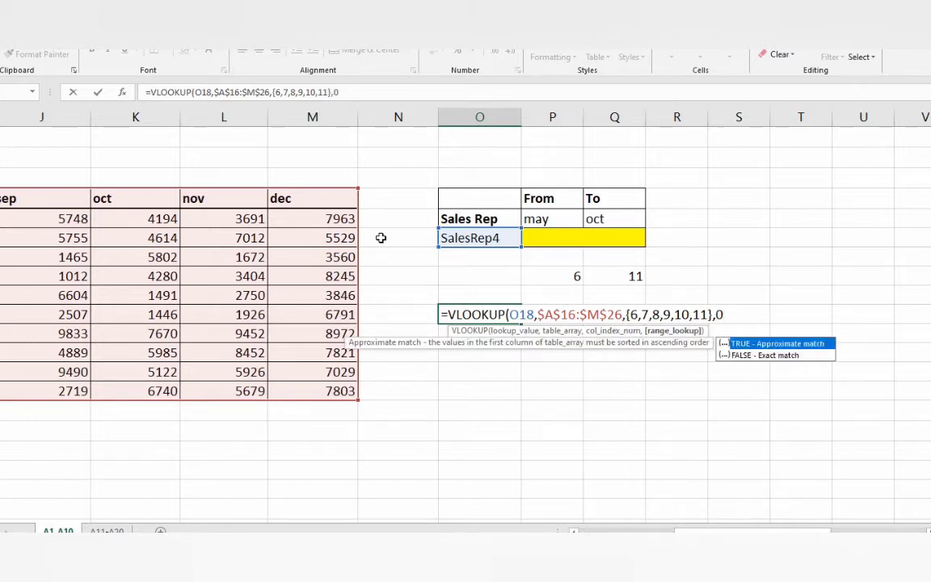
type(")")
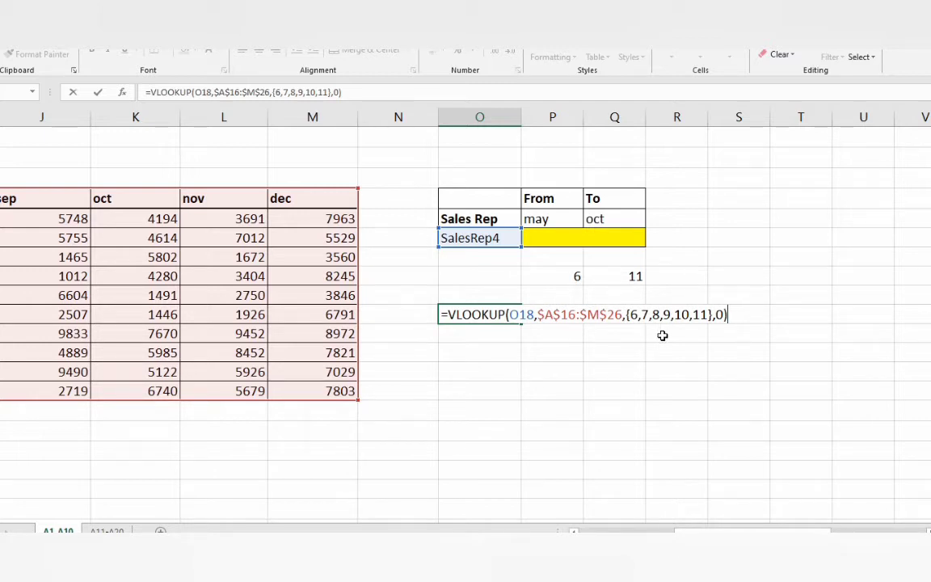
key("F9")
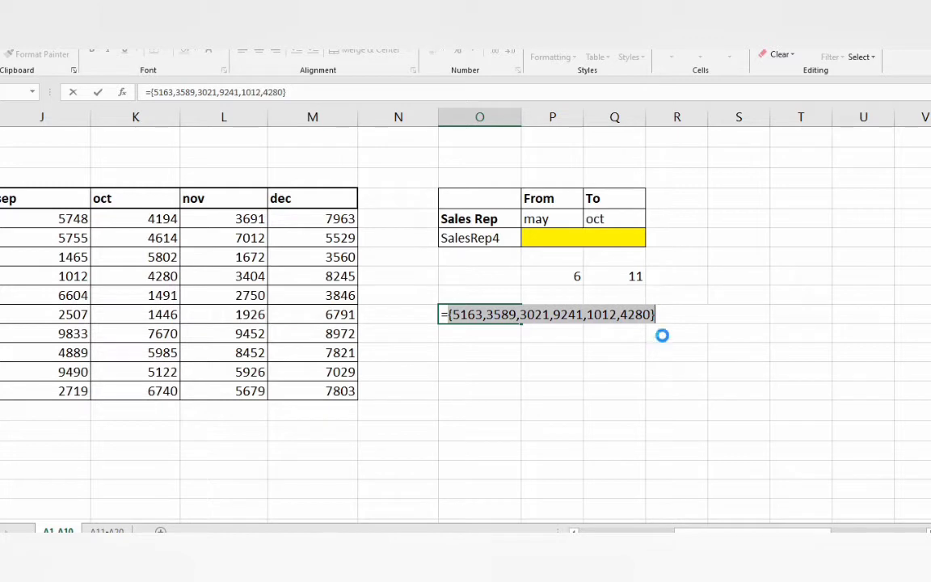
key("ctrl+z")
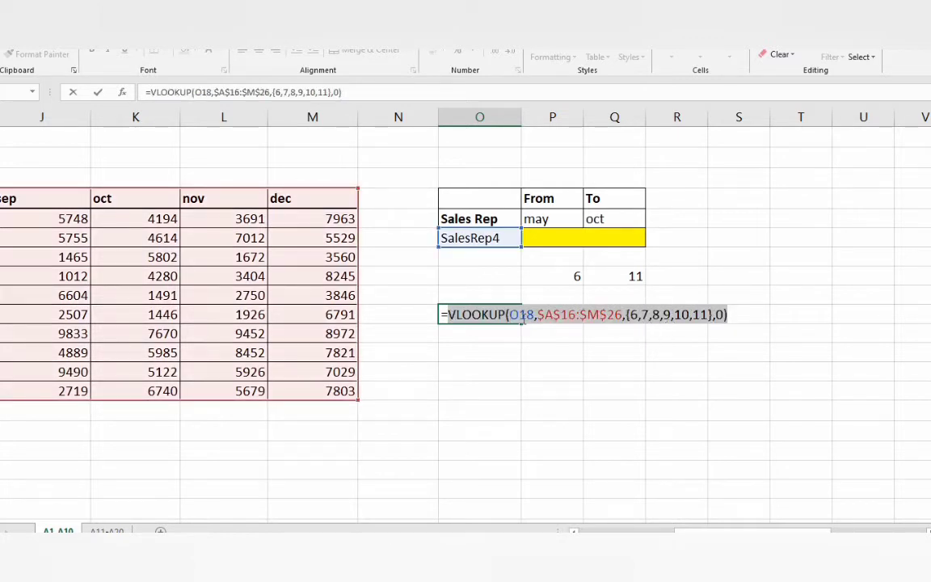
- Wrap the VLOOKUP in O22 in SUMPRODUCT to total the returned months and enter the formula
key("Left")
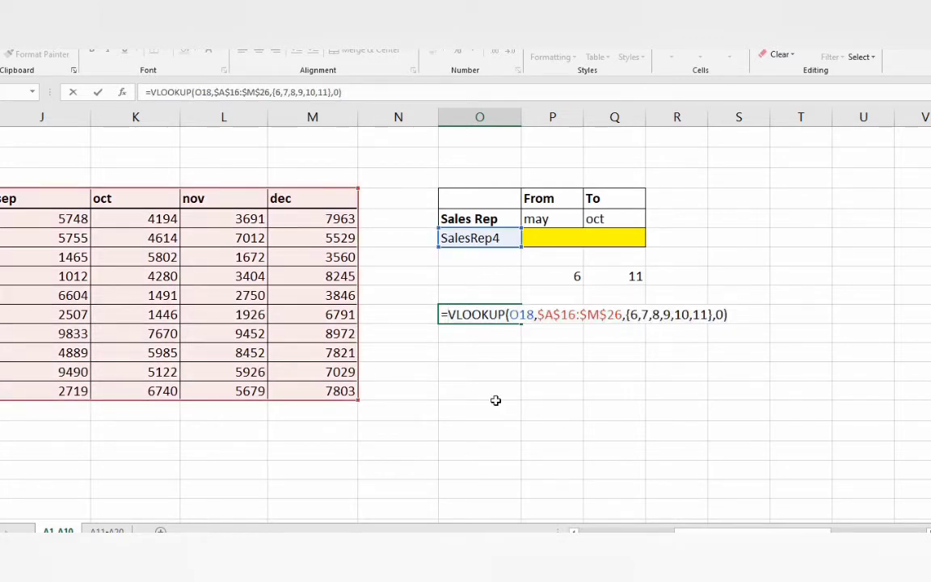
type("sumrp")
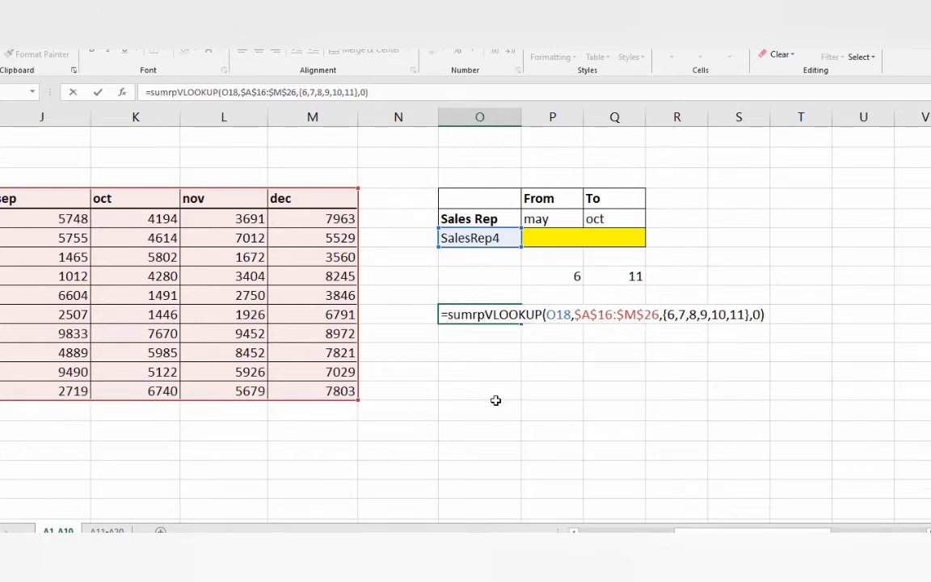
key("BackSpace")
key("BackSpace")
type("pr")
key("Tab")
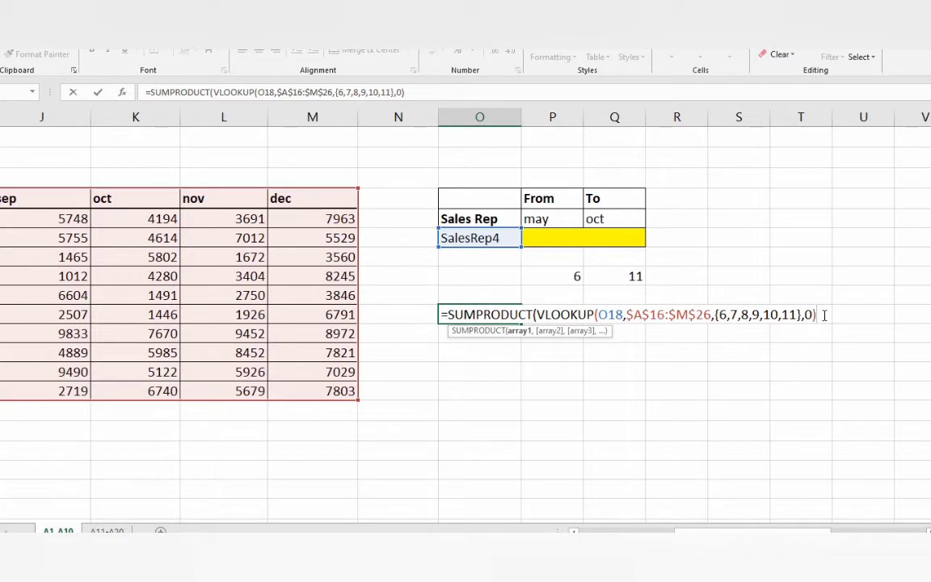
type(")")
key("ctrl+Return")
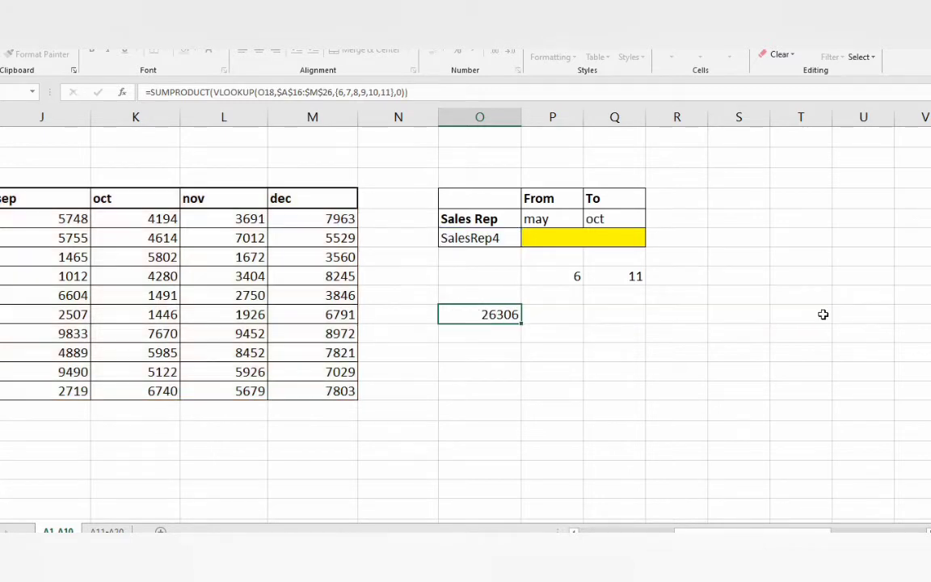
- Build the formula =P20&":"&Q20 in R20 to join the From and To column numbers, and preview its evaluated text before restoring the formula
double_click(481, 314)
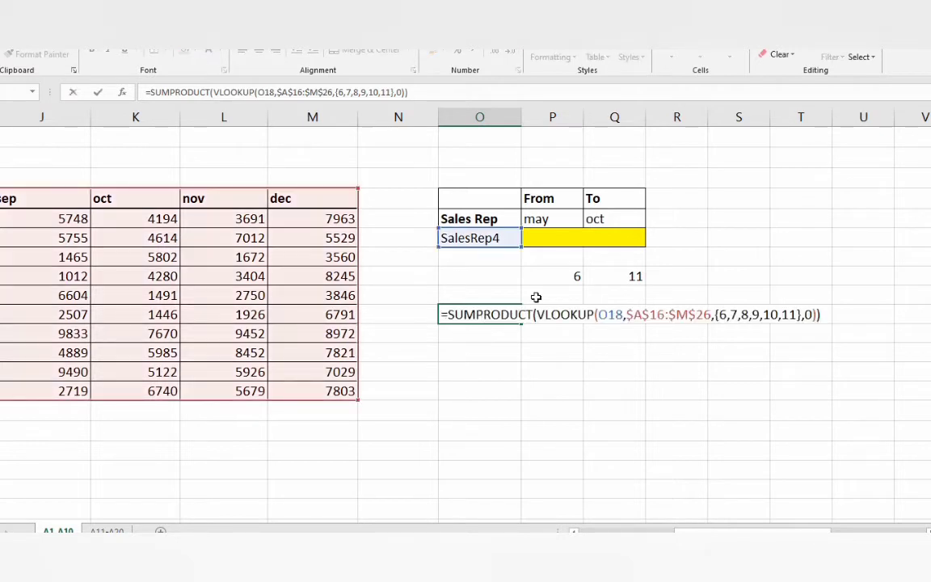
key("Escape")
left_click(677, 273)
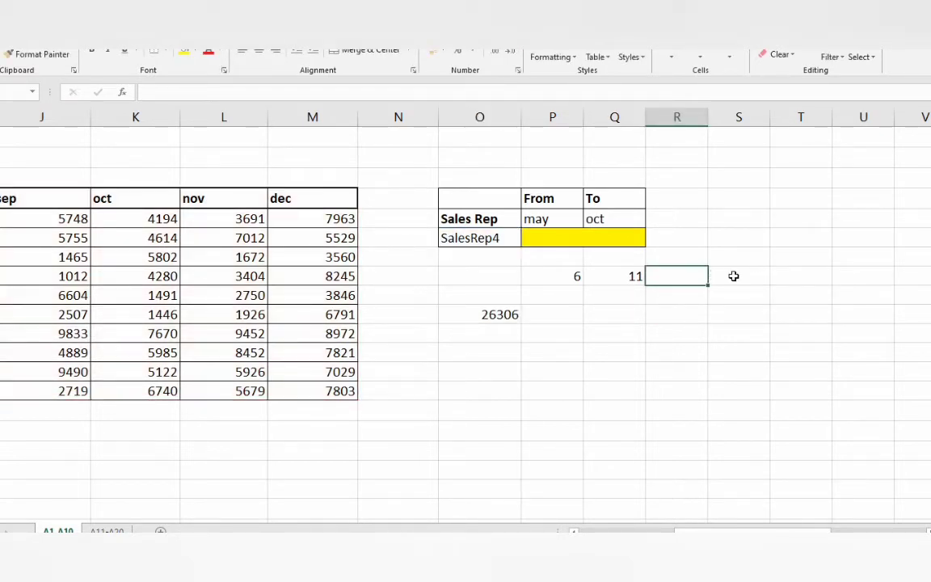
type("=")
key("Left")
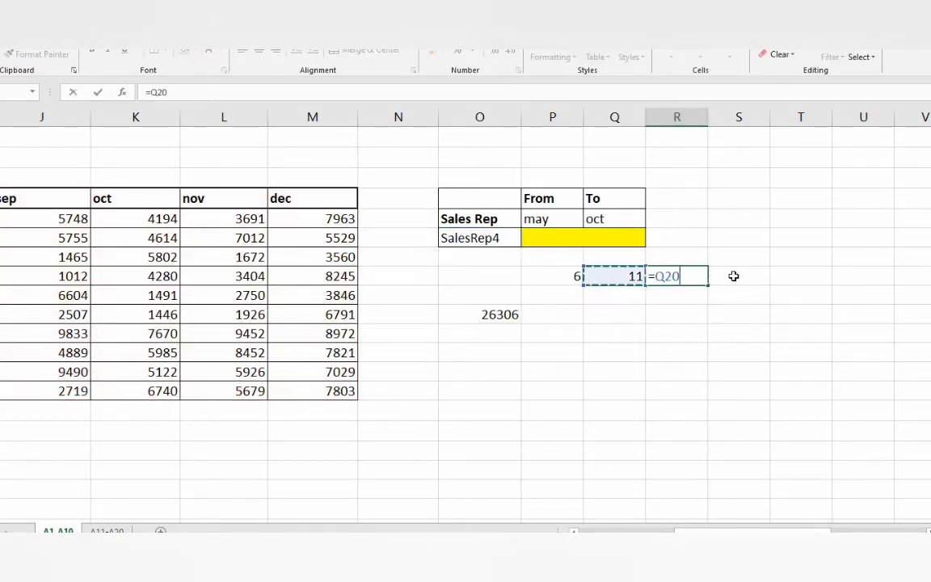
key("Left")
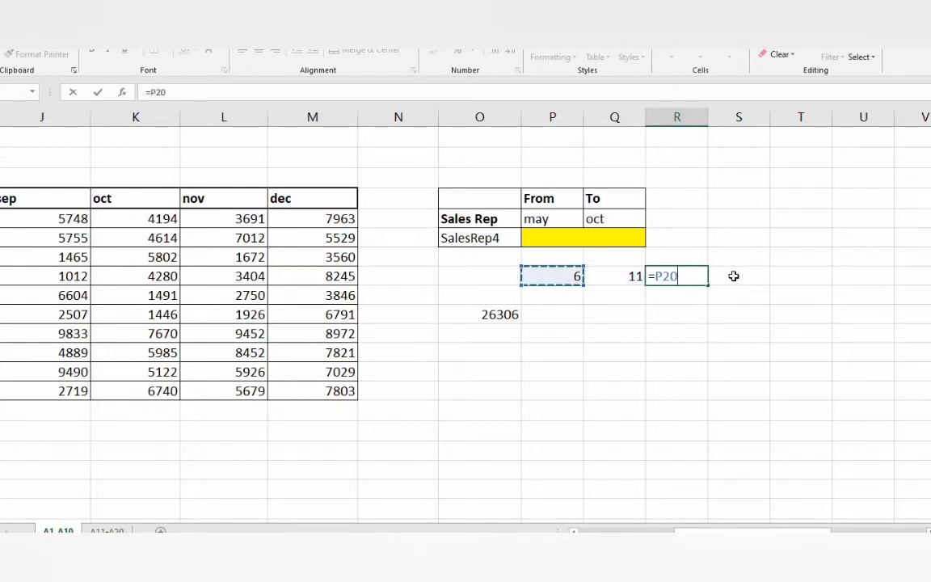
type("&")
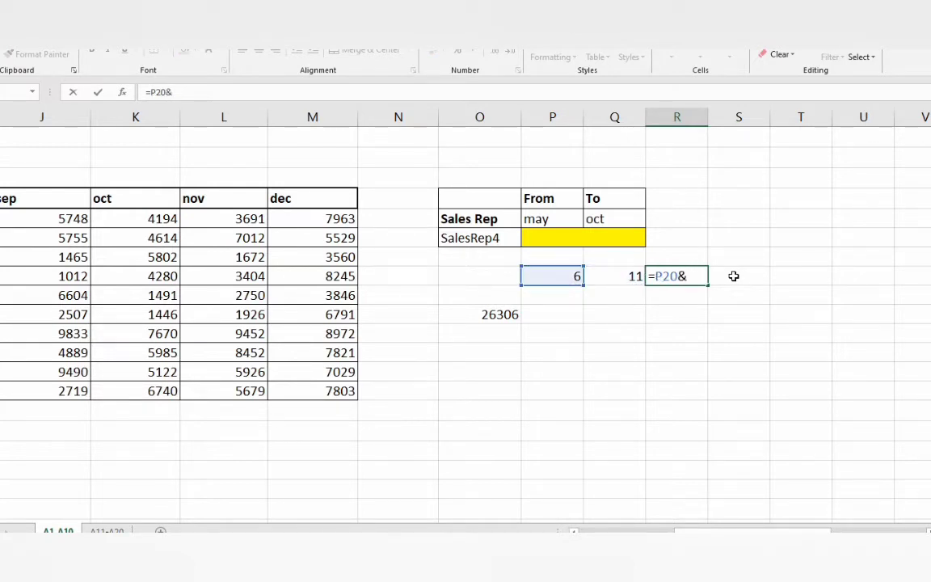
type("\":\"&")
key("Left")
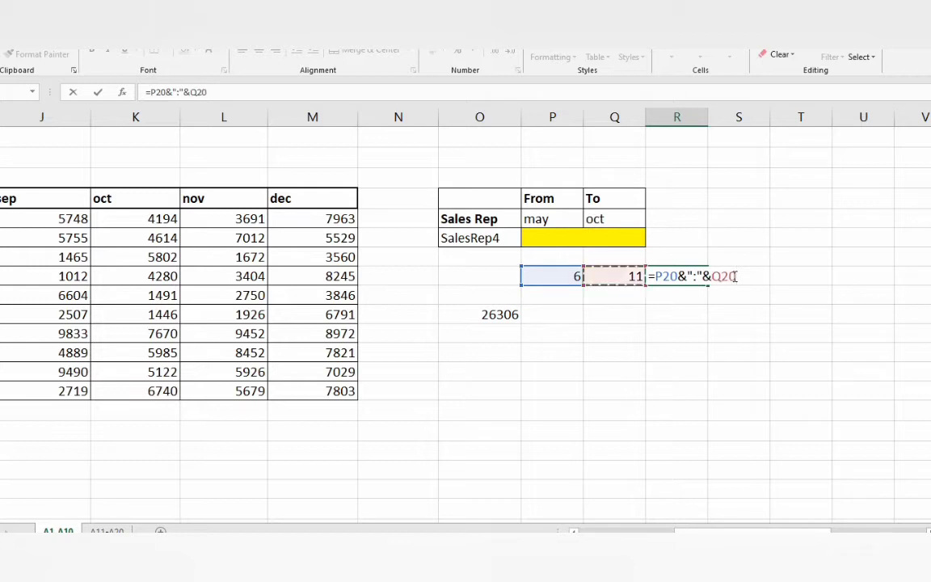
key("ctrl+Return")
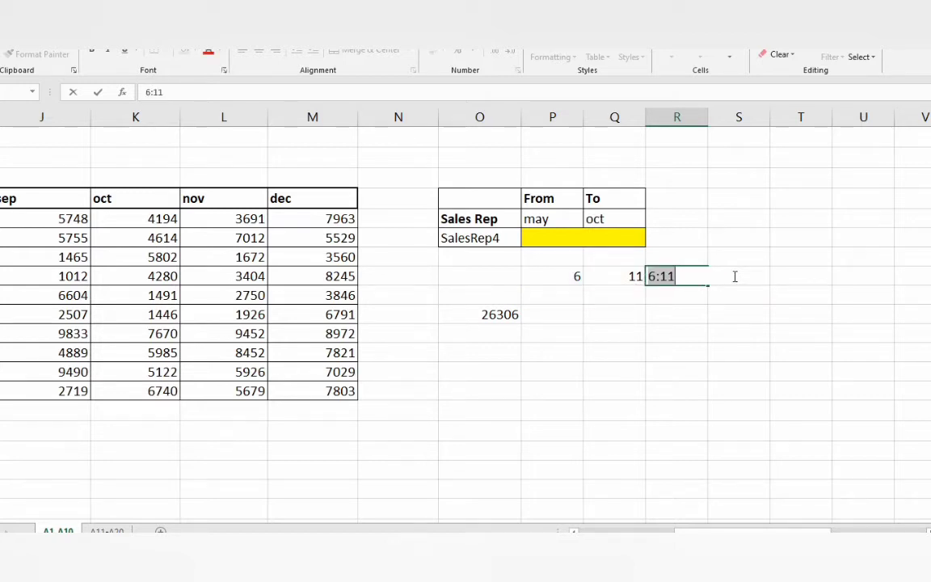
key("F2")
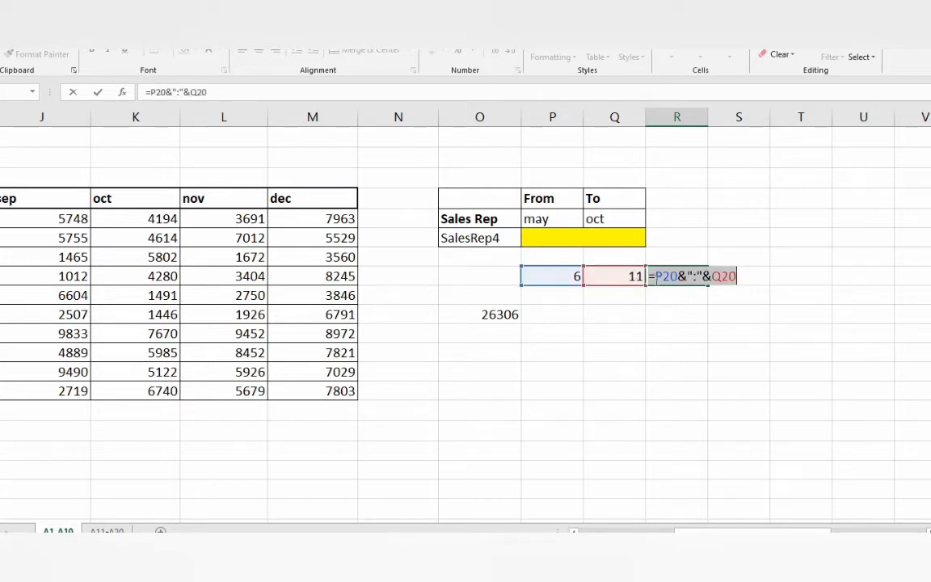
- Wrap the joined text in R20 in ROW(INDIRECT()) and preview the evaluated array before restoring the formula
left_click(653, 276)
type("row(")
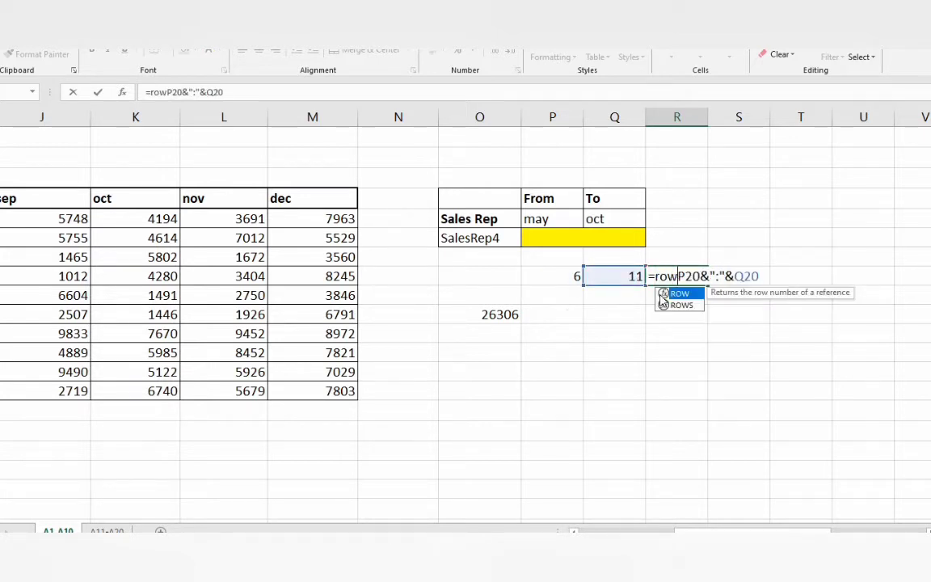
type("in")
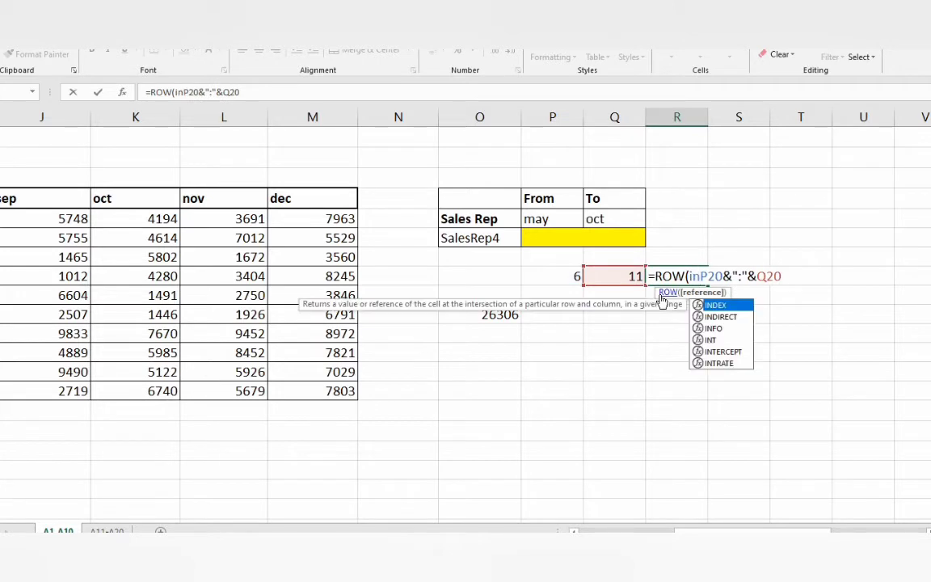
key("Down")
key("Tab")
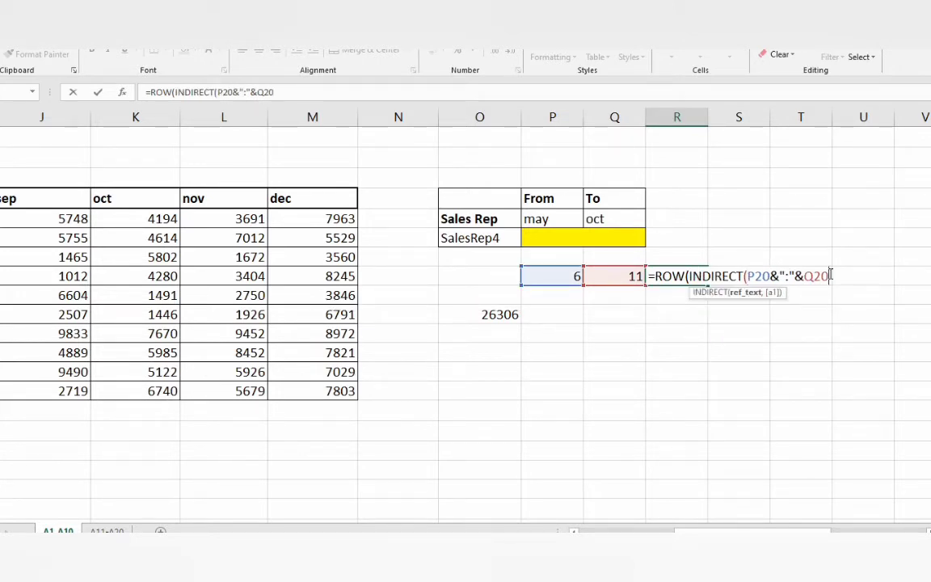
type("))")
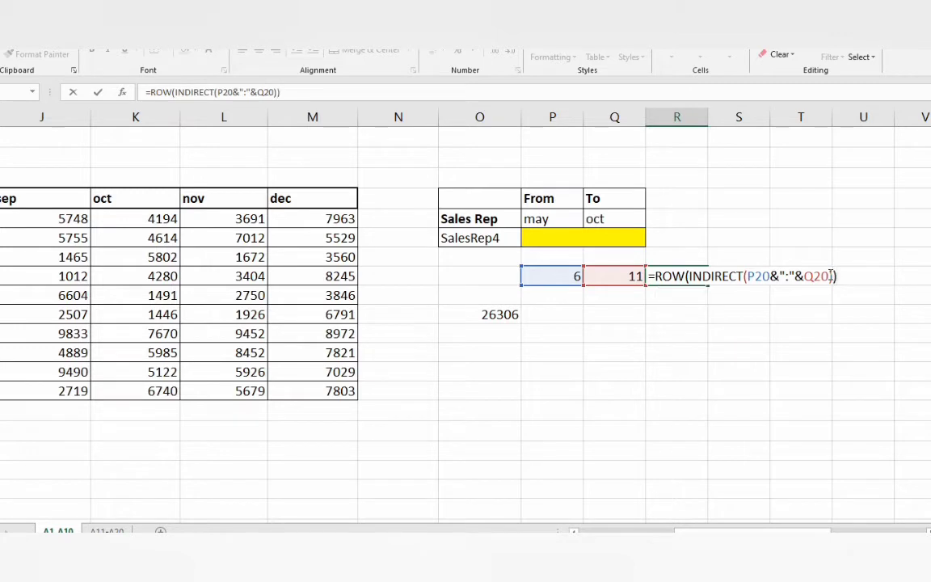
key("F9")
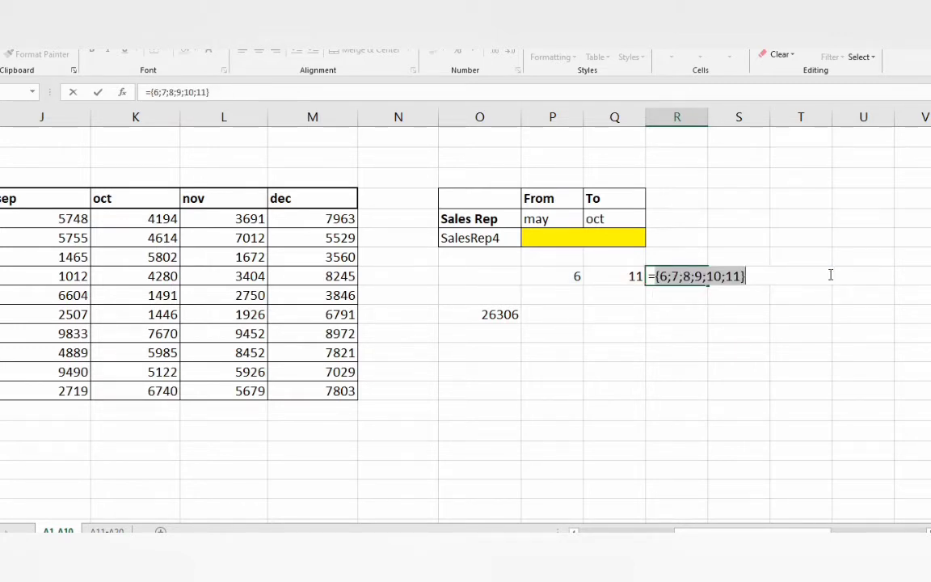
key("ctrl+z")
- Copy ROW(INDIRECT(P20&":"&Q20)) from R20 without entering it there, replace O22's {6,7,8,9,10,11} column index with it, and enter O22 as an array formula
key("ctrl+c")
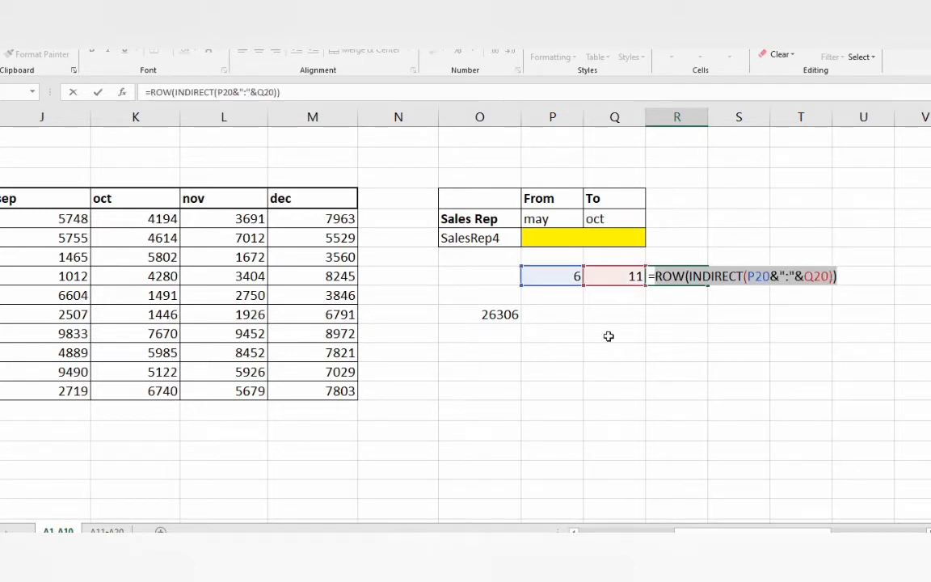
key("Escape")
left_click(500, 314)
key("F2")
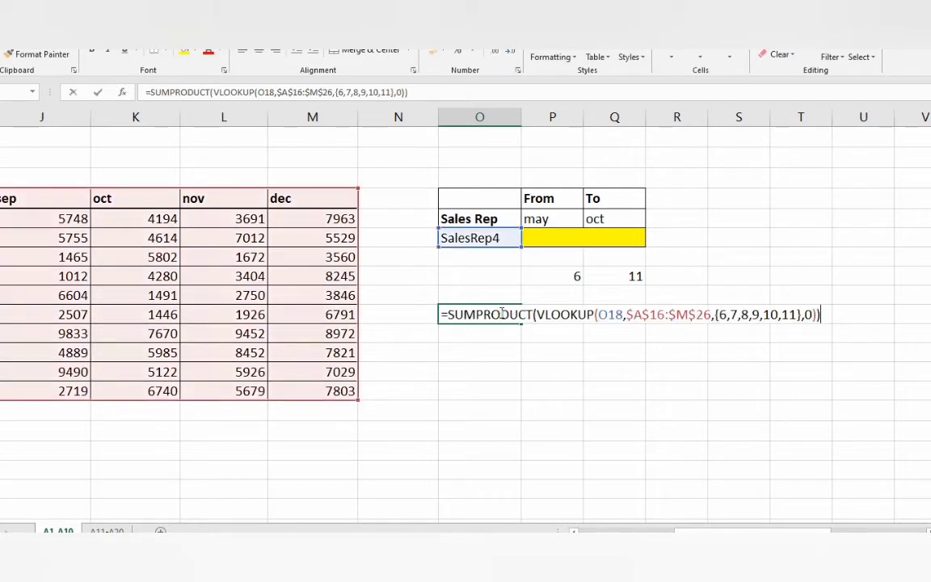
left_click(715, 314)
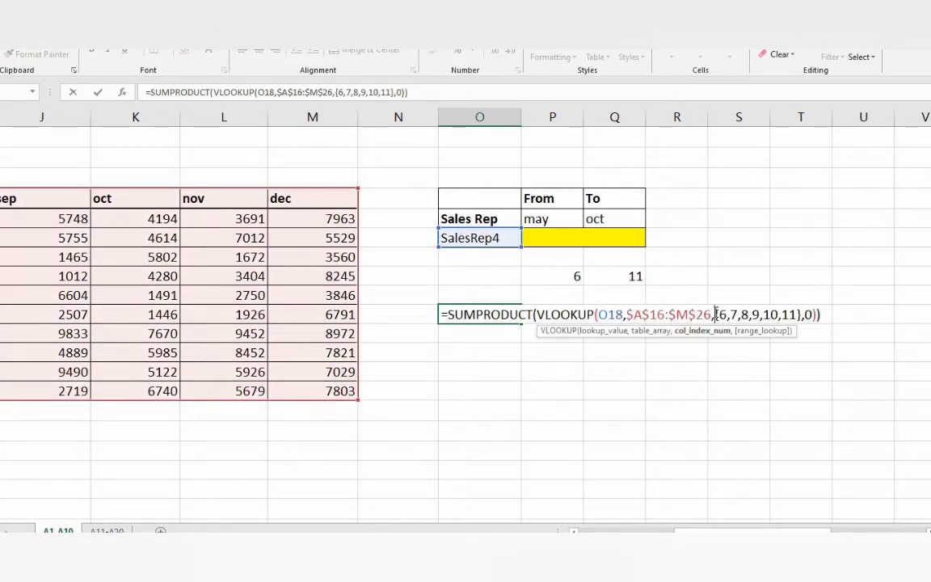
left_click(715, 331)
key("ctrl+v")
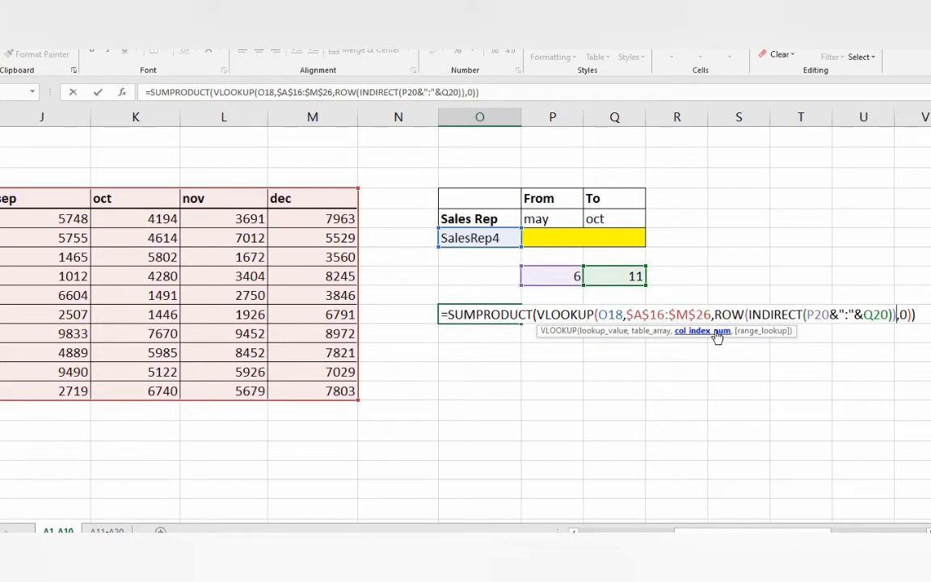
key("ctrl+Return")
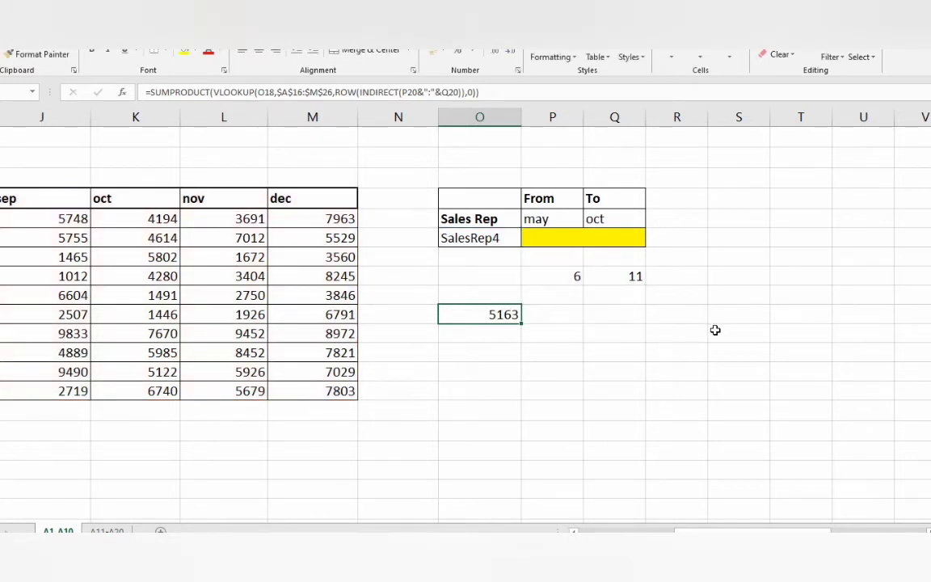
key("F2")
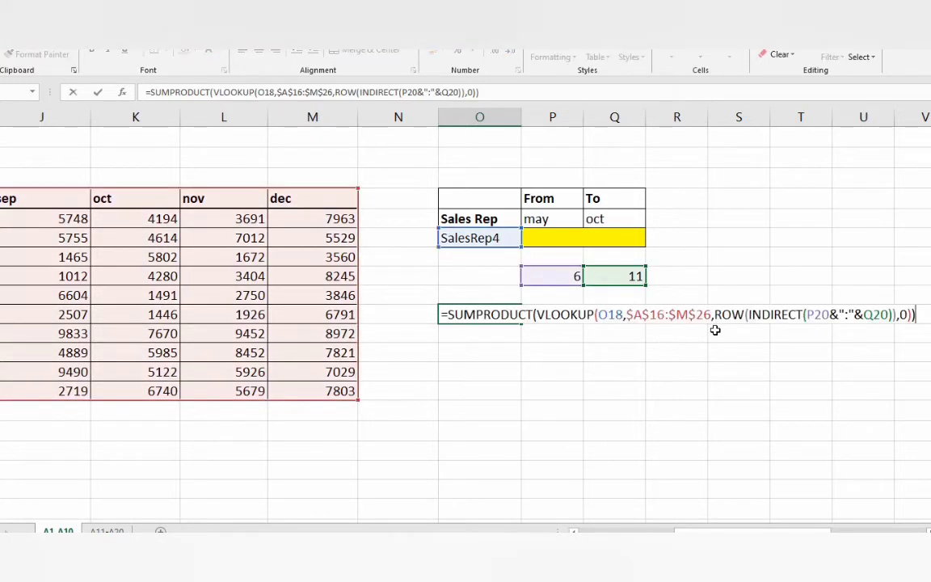
key("ctrl+shift+Return")
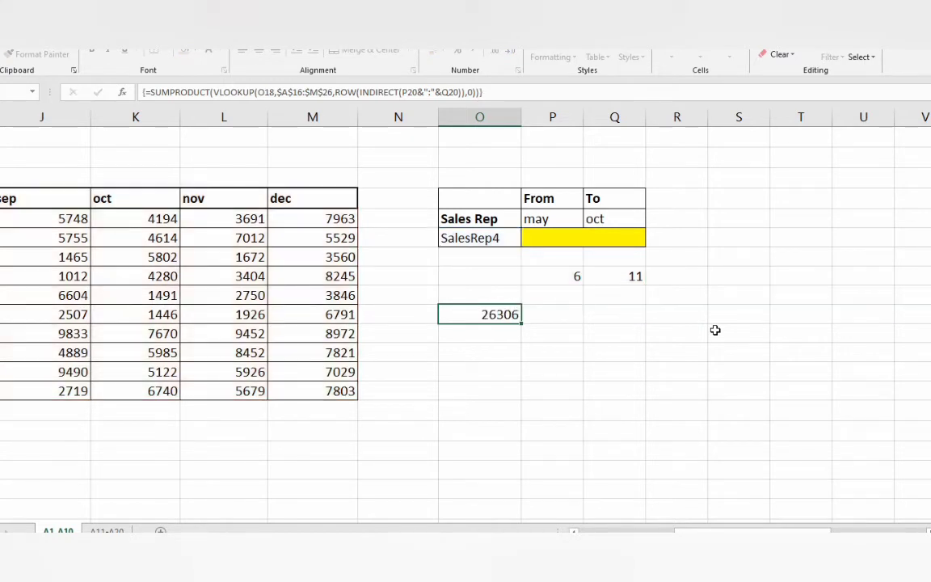
- Change the From month to jun and the To month to dec to test the total
left_click(544, 219)
left_click(590, 220)
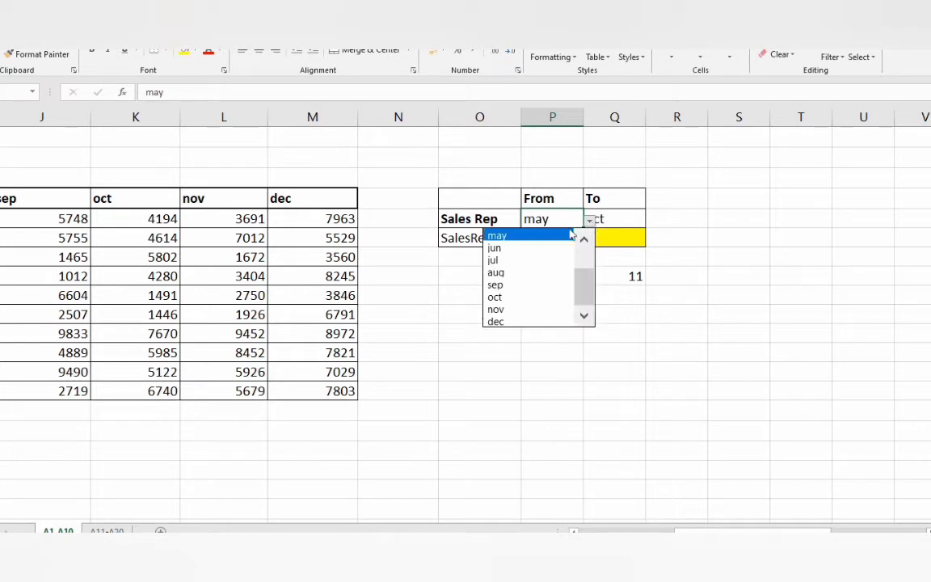
left_click(530, 247)
left_click(618, 219)
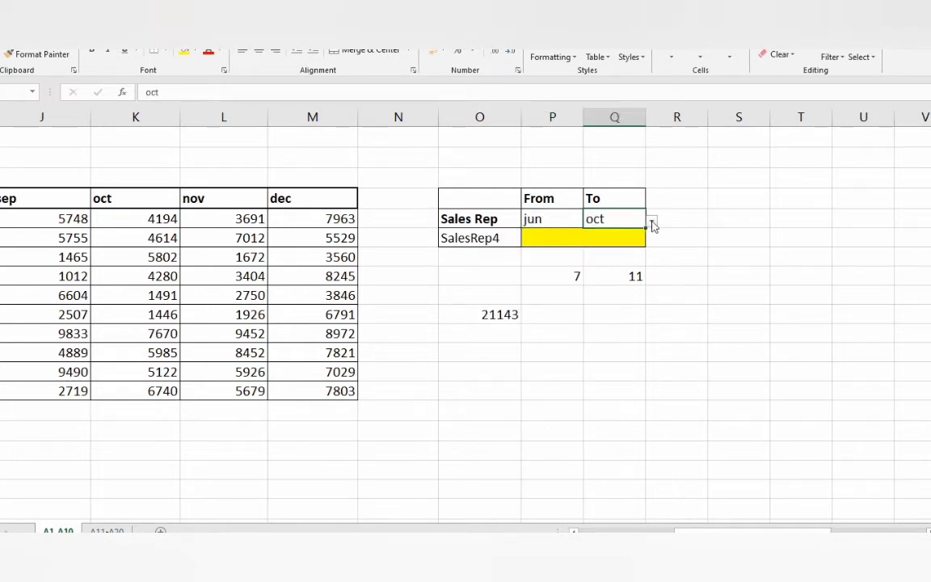
left_click(652, 221)
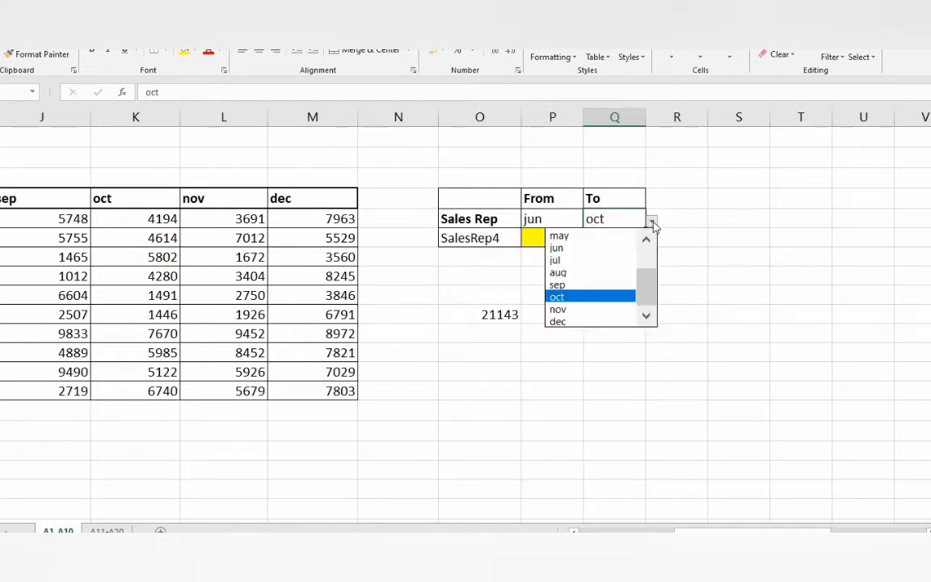
left_click(583, 322)
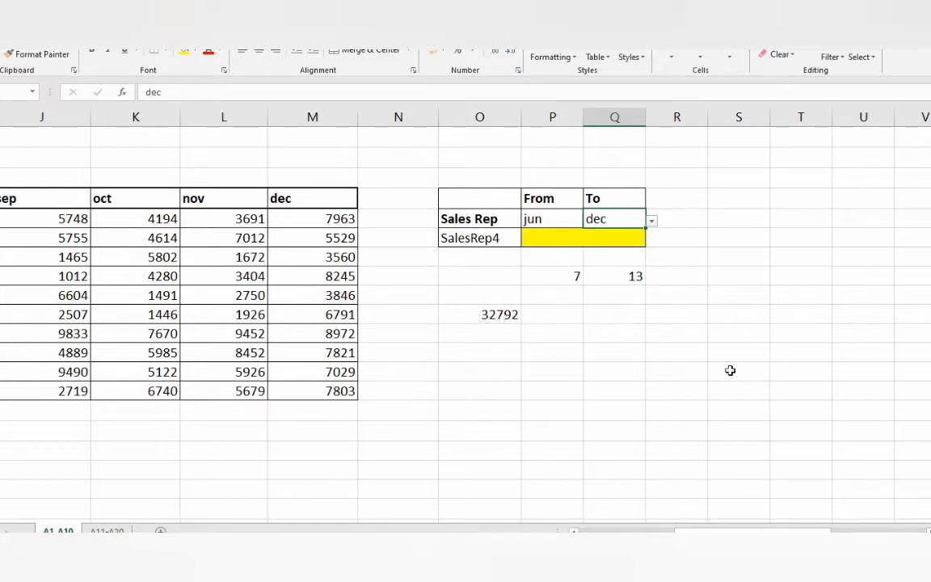
- Start an EOMONTH formula in B31 for Assignment-3 with the date in A31 as the start date
scroll(766, 456, "down", 3)
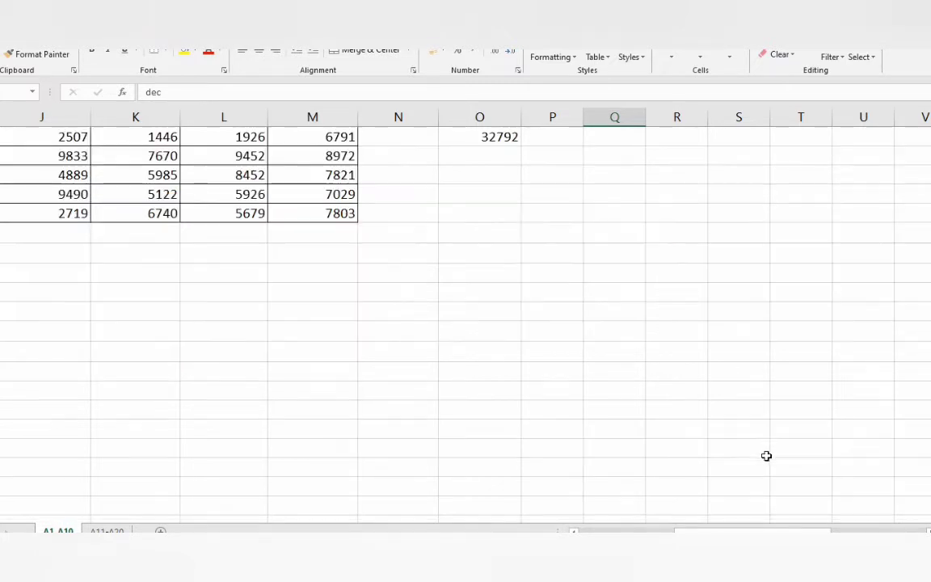
left_click_drag(732, 531, 633, 531)
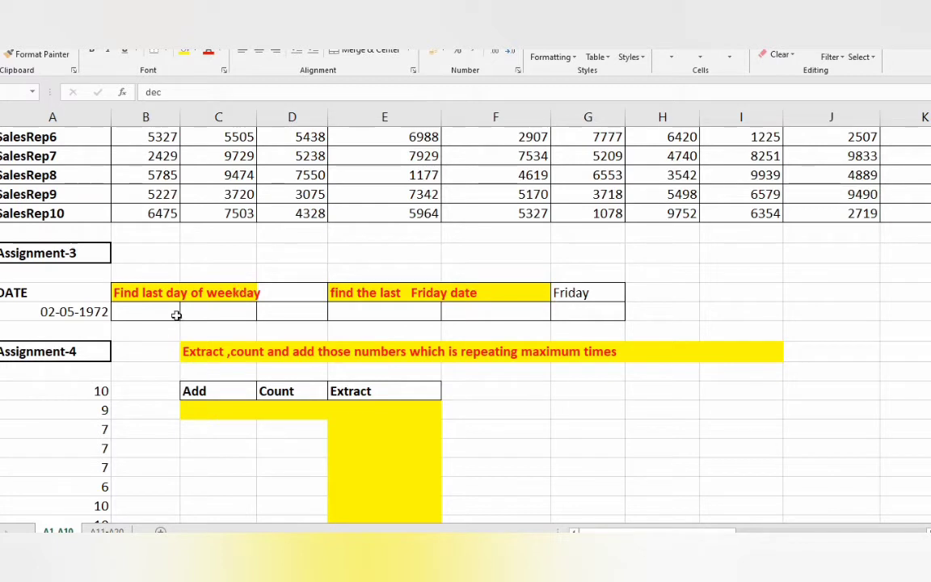
left_click(53, 311)
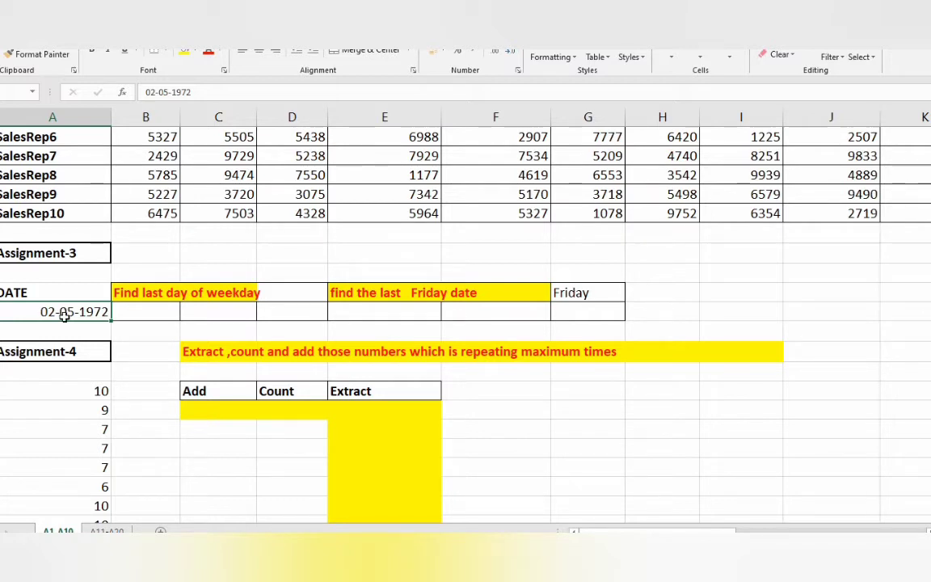
left_click(164, 318)
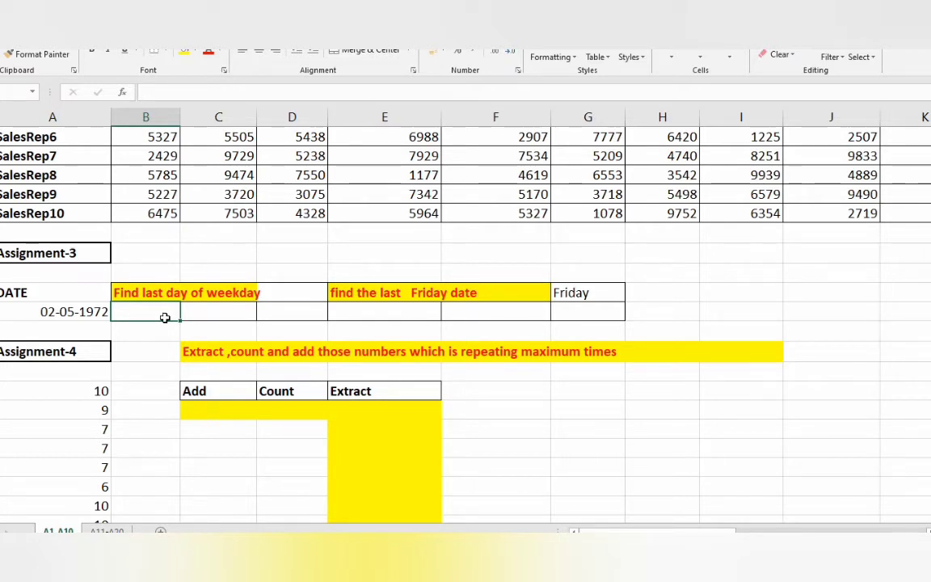
type("=")
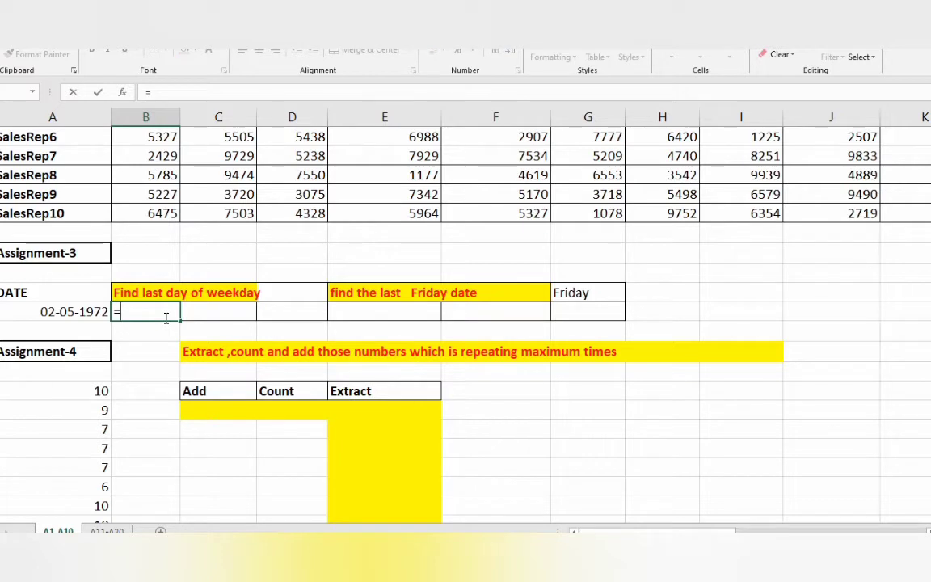
type("eo")
key("Tab")
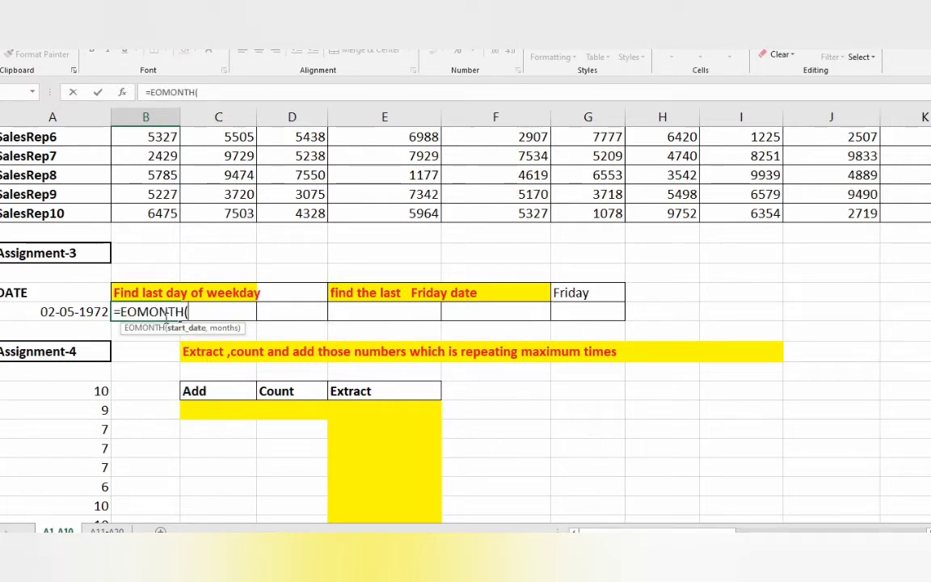
key("Left")
type(",")
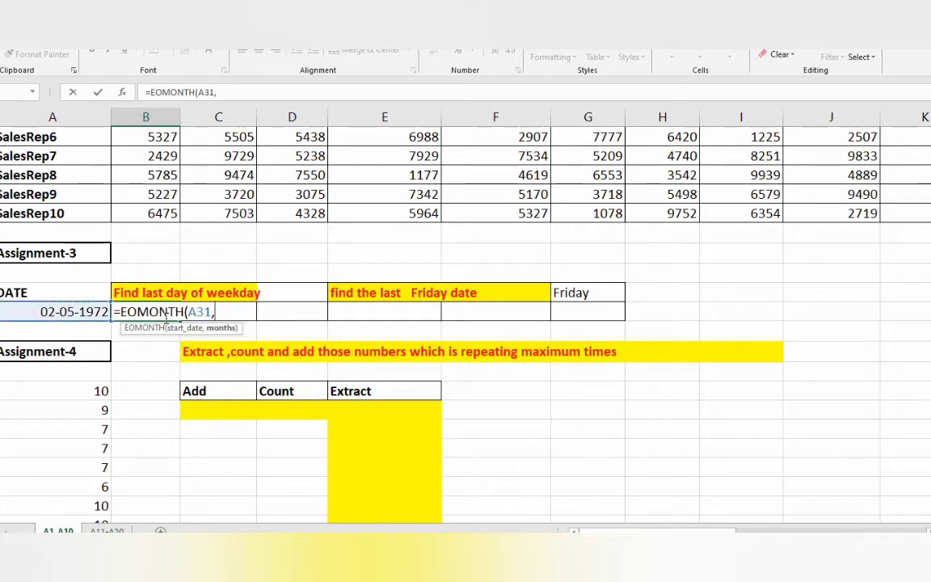
- Complete B31's EOMONTH formula with 0 months and preview its evaluated value before restoring the formula
type("0")
type(")")
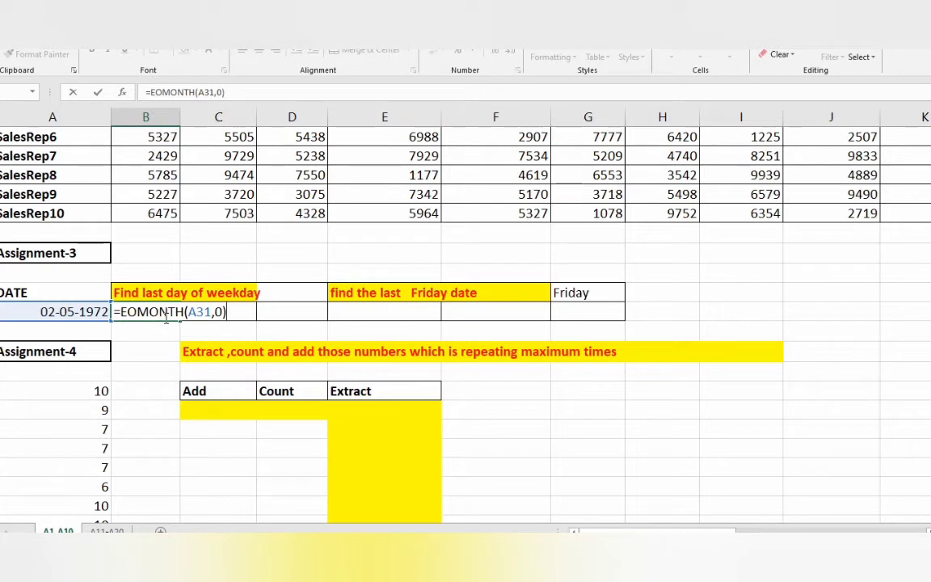
key("F9")
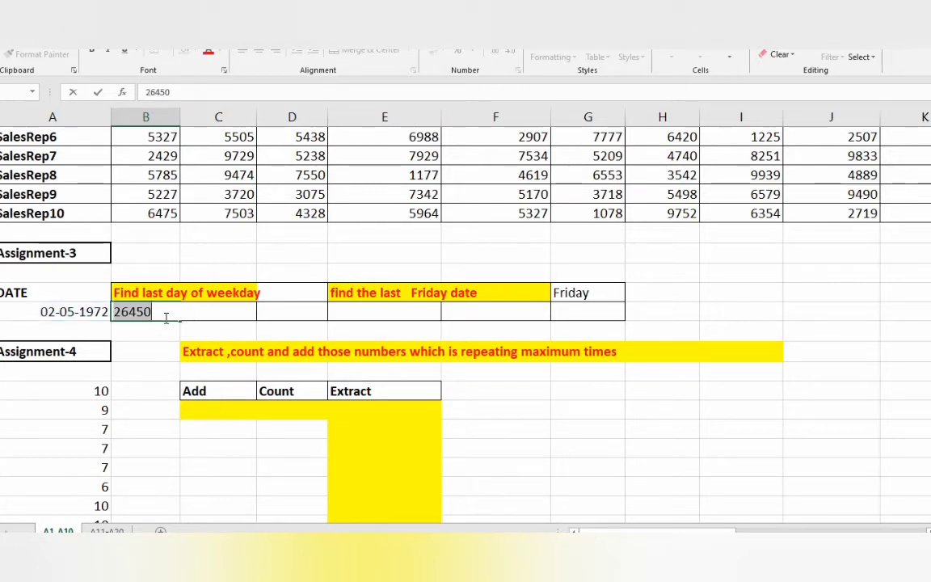
key("ctrl+z")
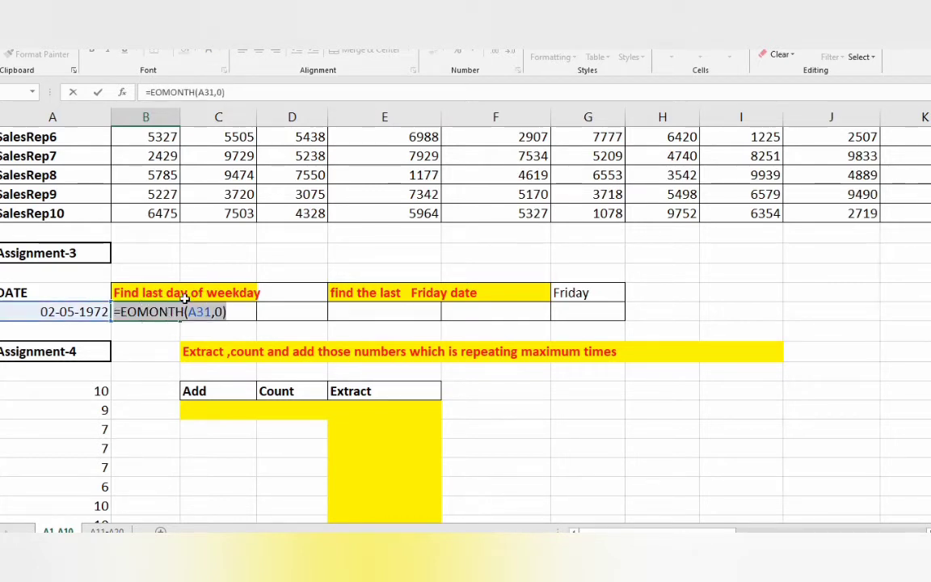
- Wrap B31's EOMONTH(A31,0) in TEXT with the format "dddd" and enter the formula
left_click(120, 311)
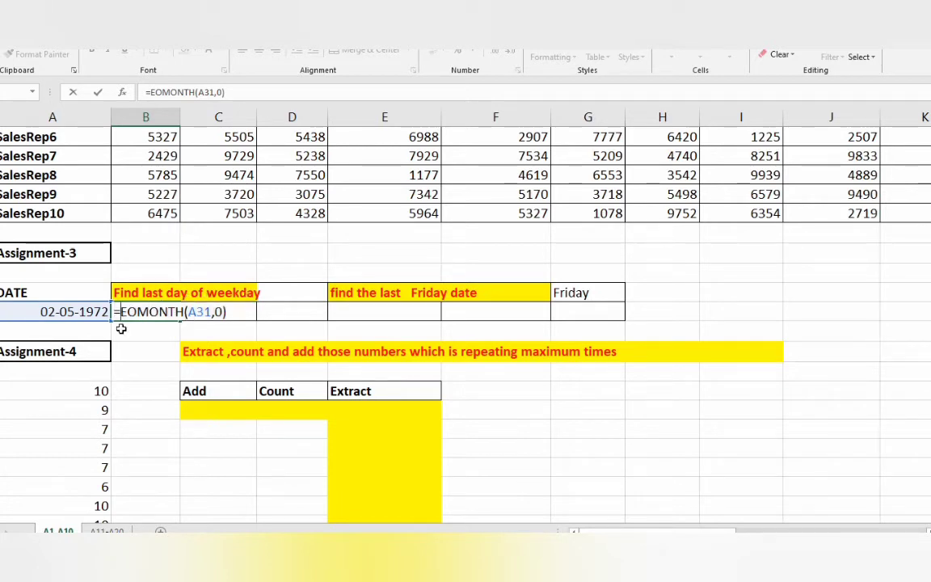
type("te")
key("BackSpace")
key("BackSpace")
type("text")
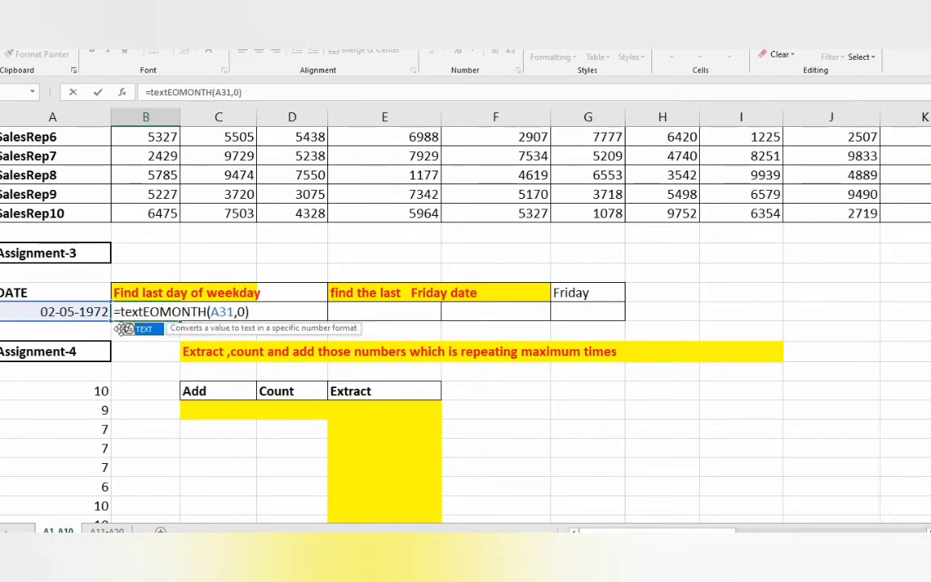
key("Tab")
left_click(267, 312)
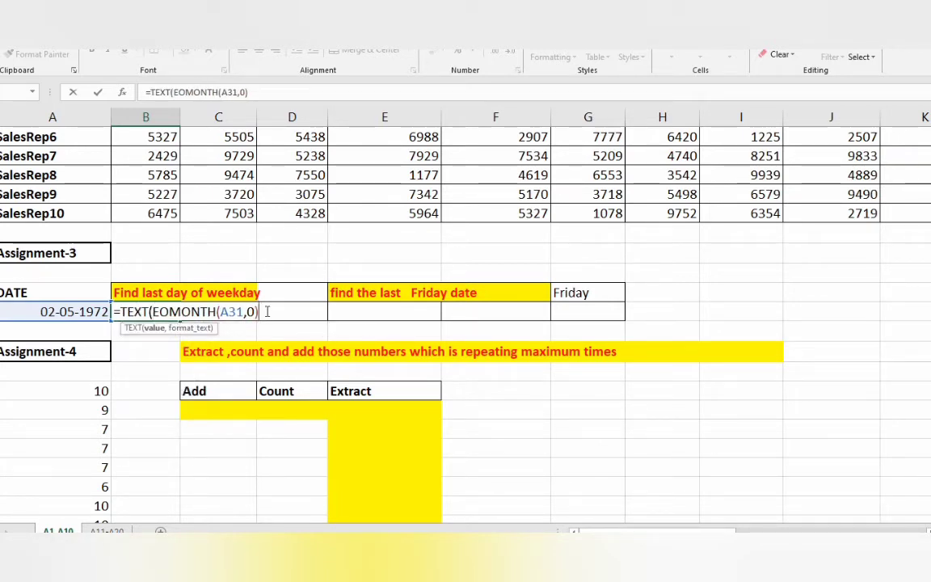
type(")")
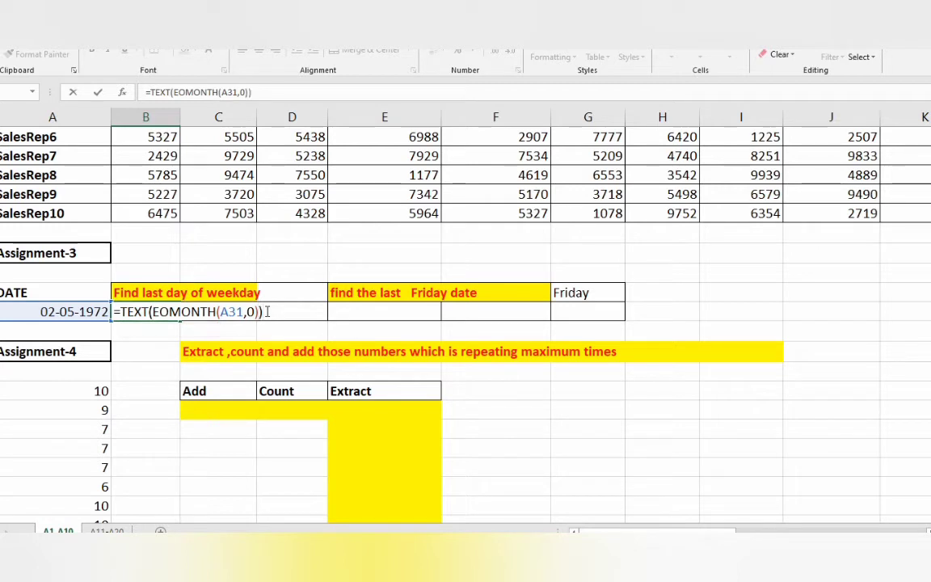
key("BackSpace")
type(",\"")
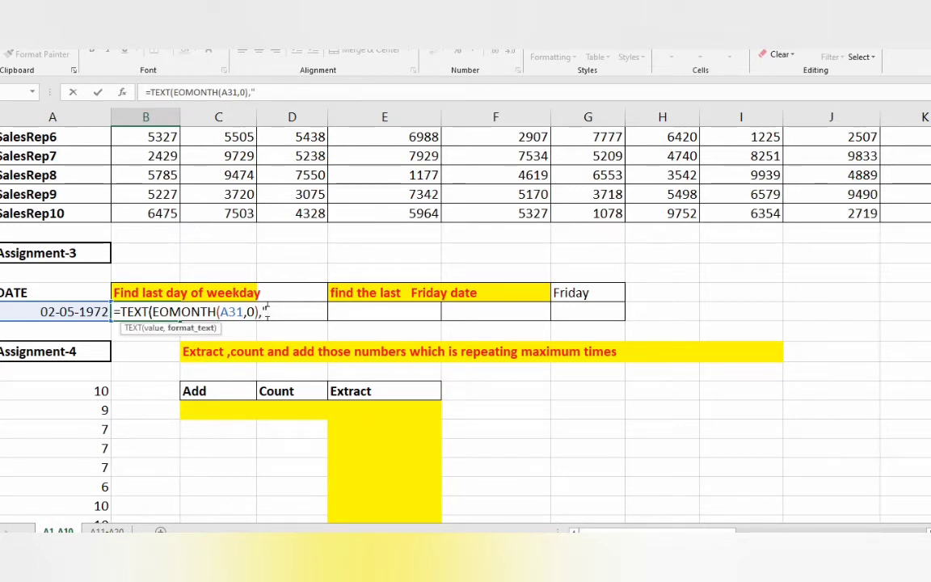
type("dddd\")")
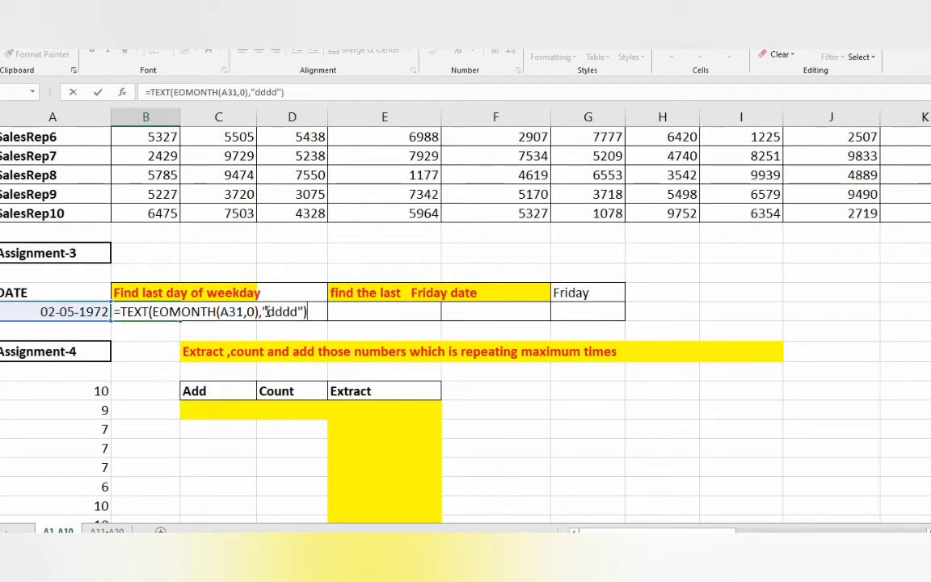
key("Return")
- Change the date in A31 to 01-06-2020 to test the weekday formula
key("Up")
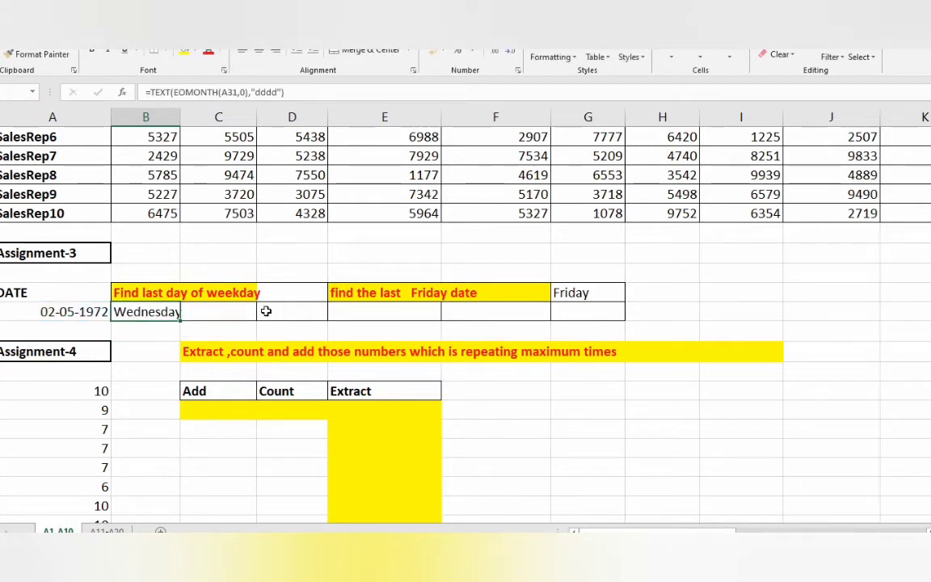
key("Left")
type("01-05-")
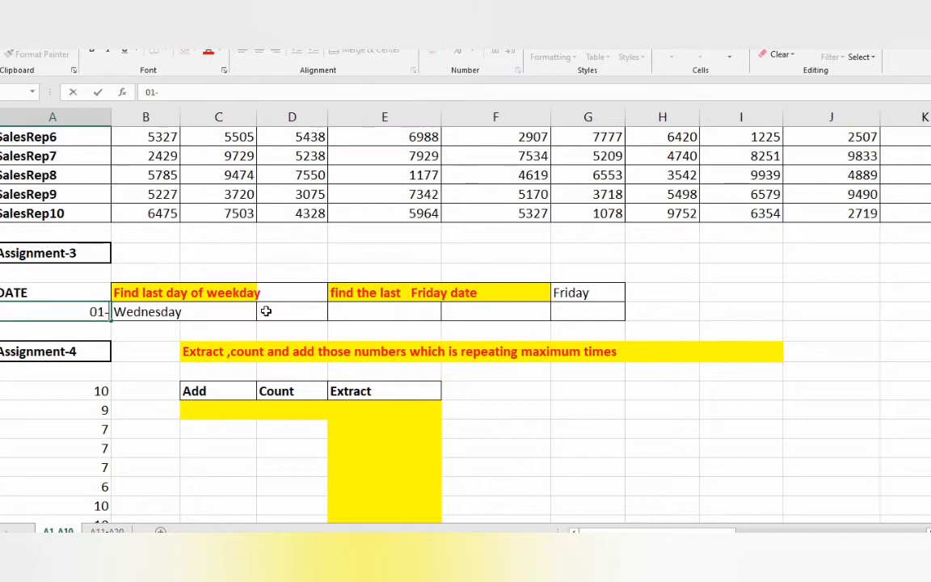
key("BackSpace")
key("BackSpace")
type("6-")
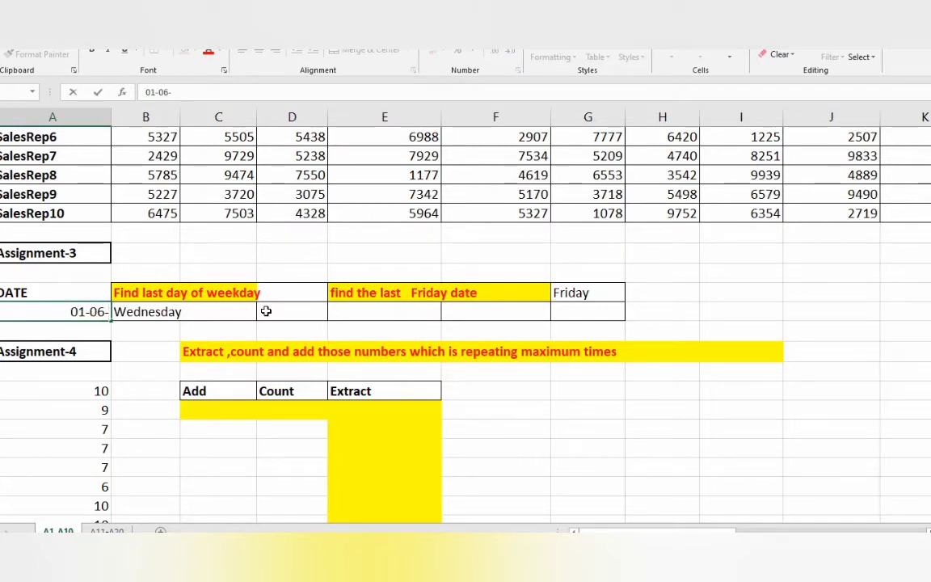
type("2020")
key("Return")
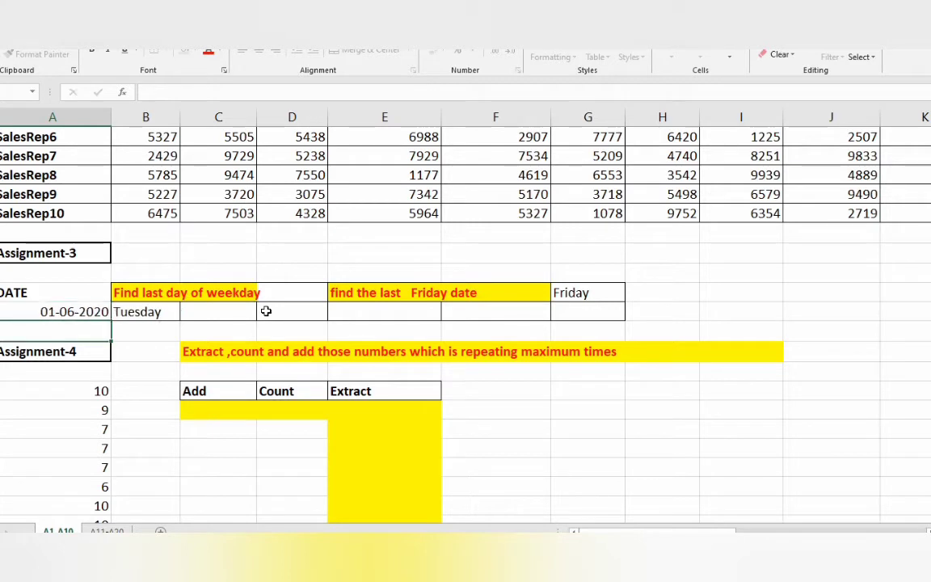
- Enter =EOMONTH(A31,-1)+1 in E31 under the last Friday date heading to get the month's first day
left_click(413, 308)
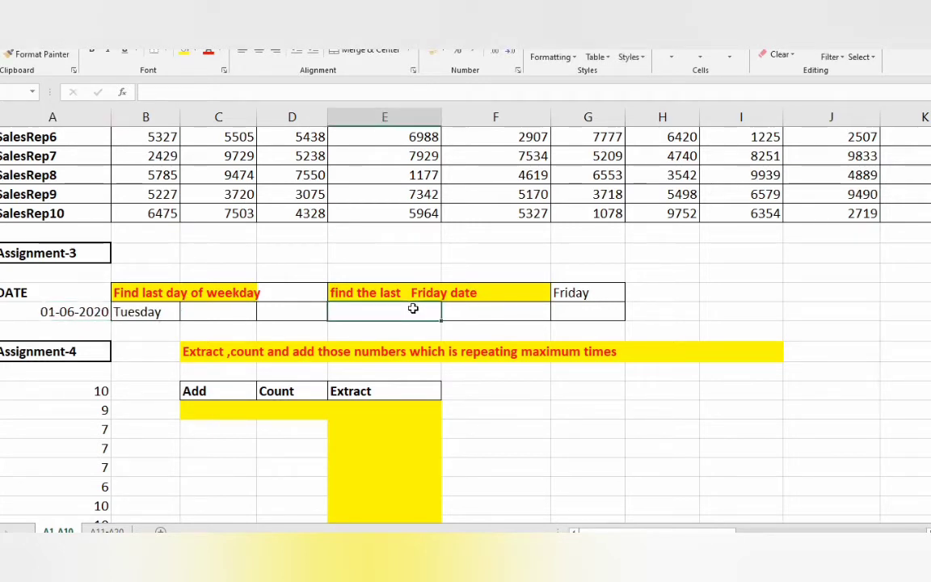
left_click(602, 293)
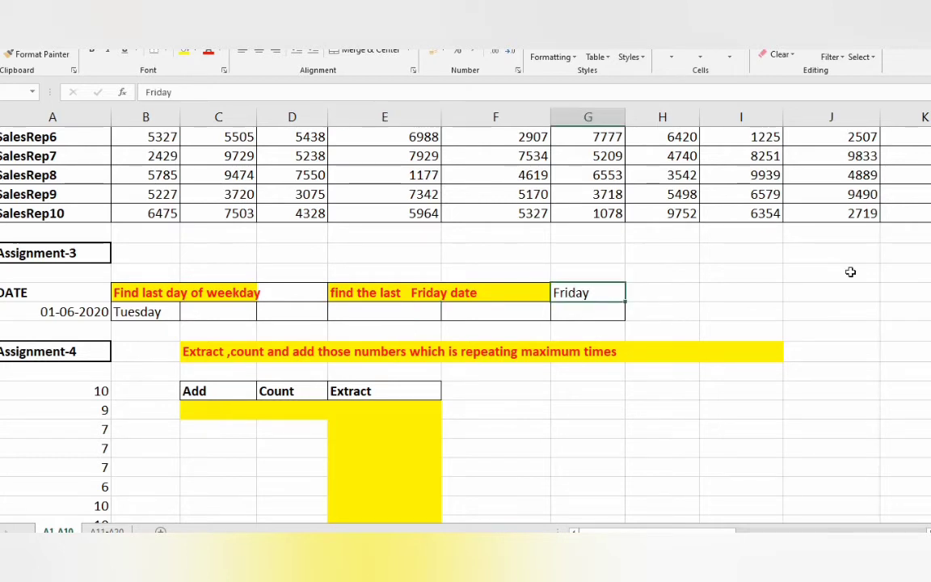
left_click(389, 313)
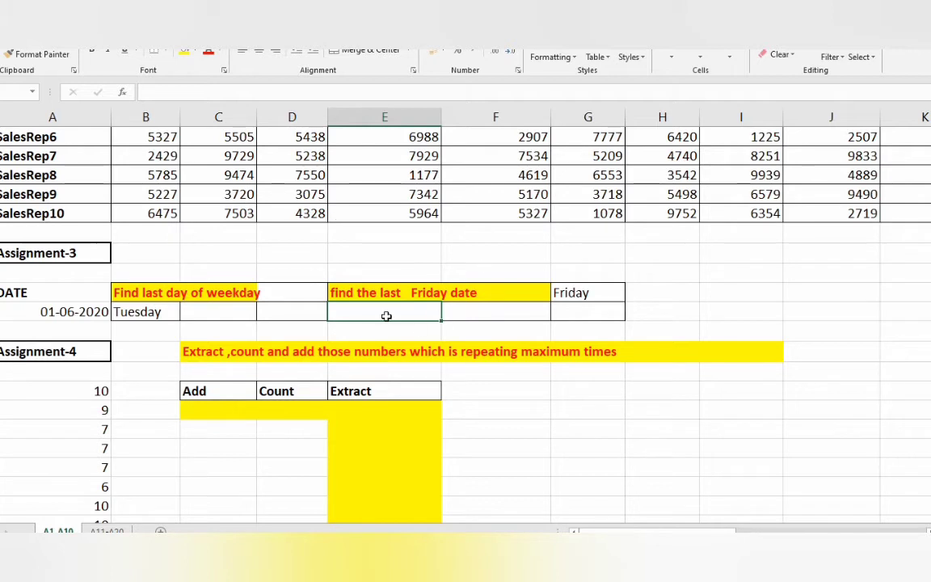
type("=eo")
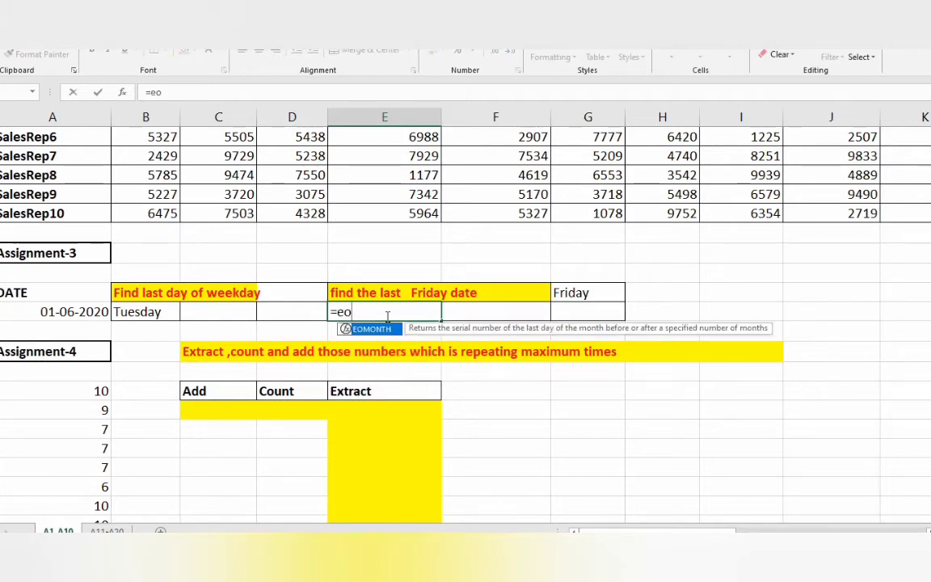
key("Tab")
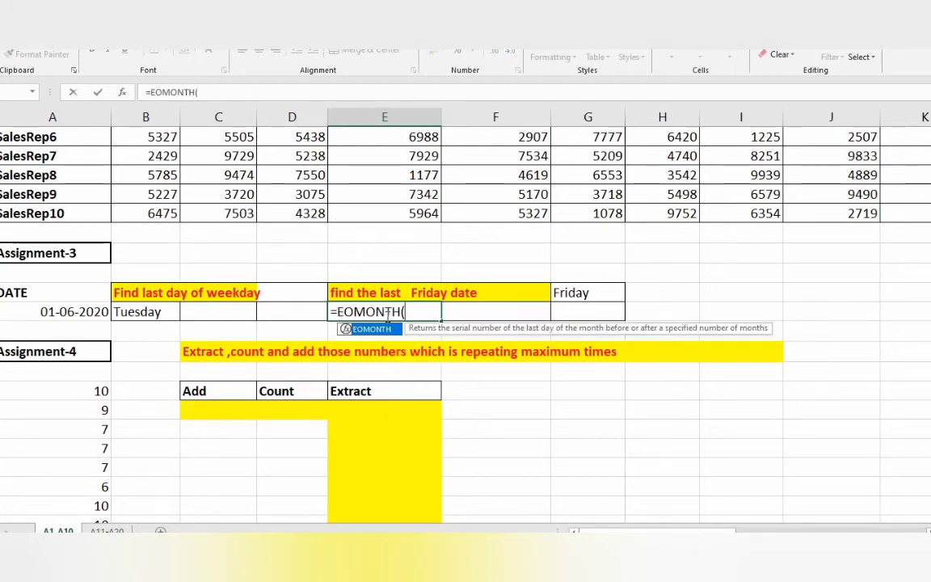
left_click(93, 310)
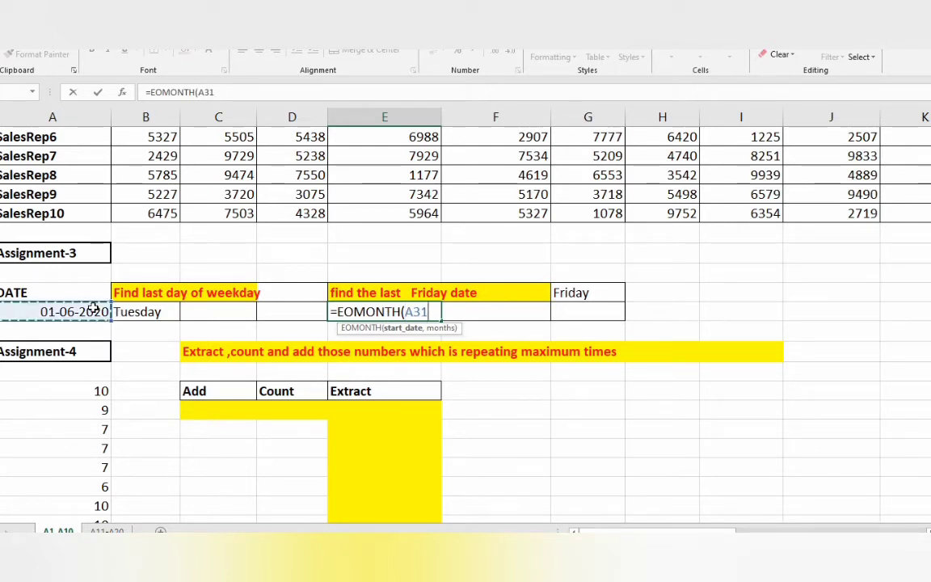
type(",")
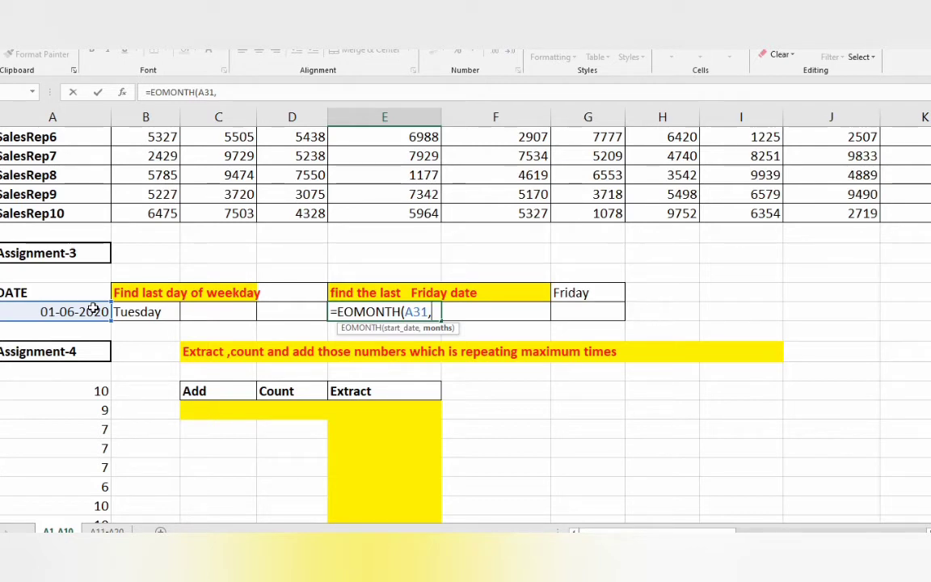
type("-1)")
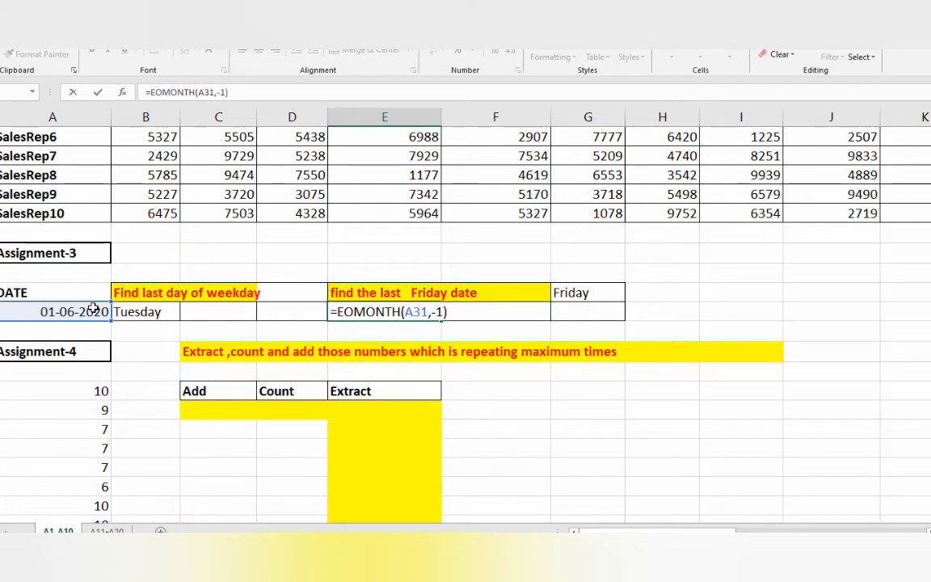
type("+1")
key("F9")
key("ctrl+z")
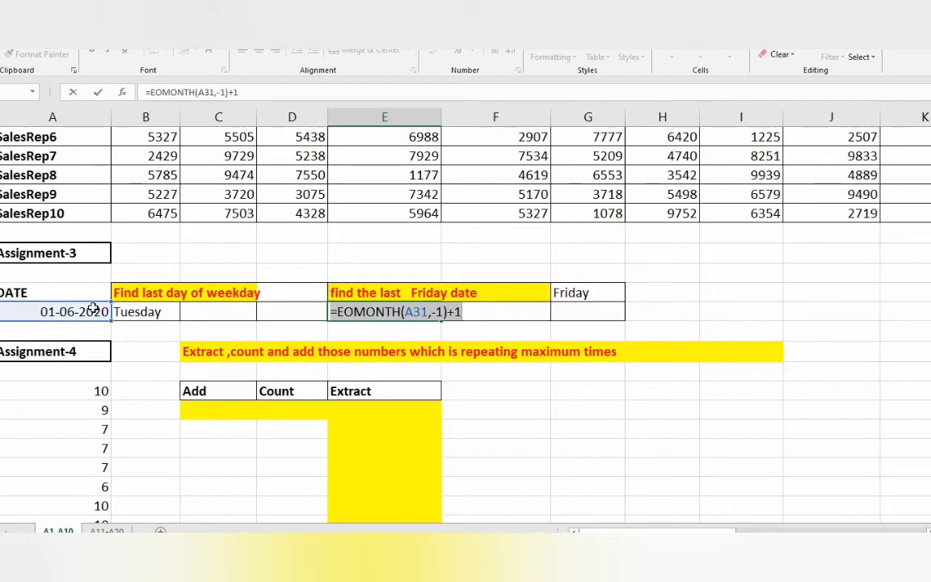
key("ctrl+Return")
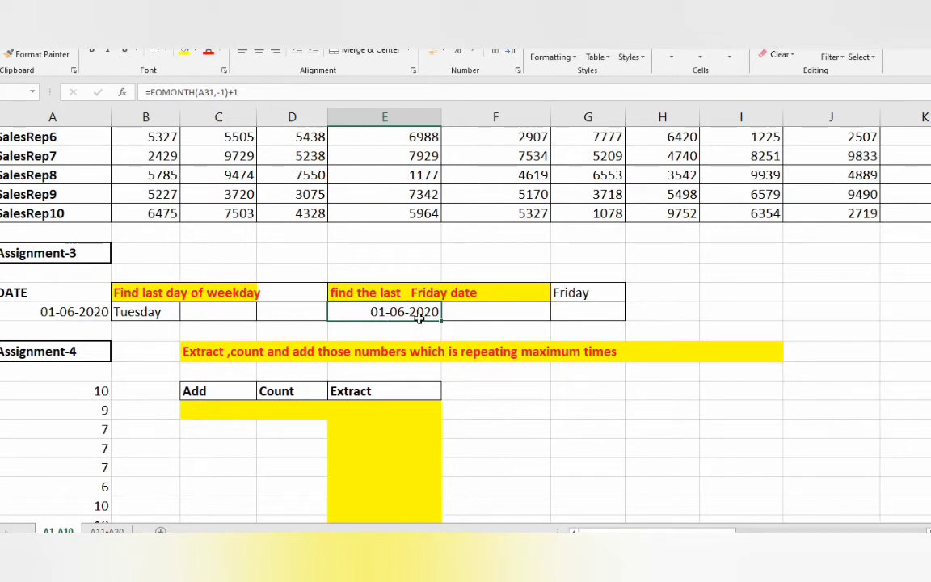
- Nest E31's EOMONTH(A31,-1)+1 inside ROW(INDIRECT(, leaving the formula open for editing
key("F2")
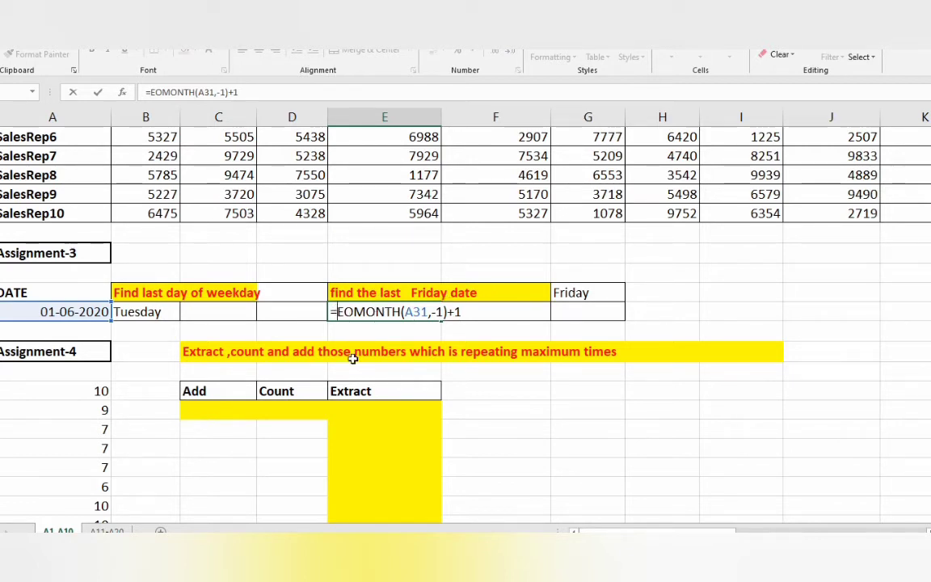
type("row")
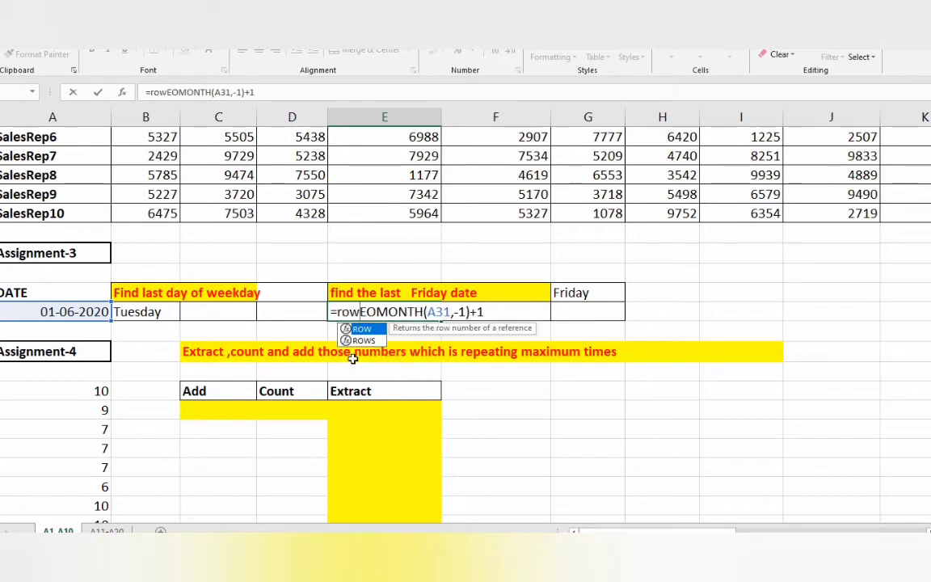
key("Tab")
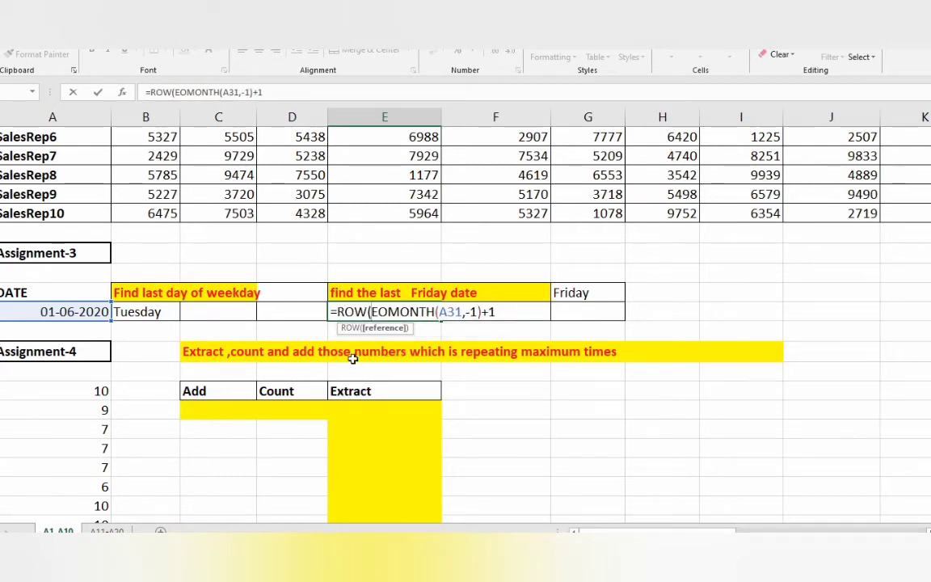
type("in")
key("Down")
key("Tab")
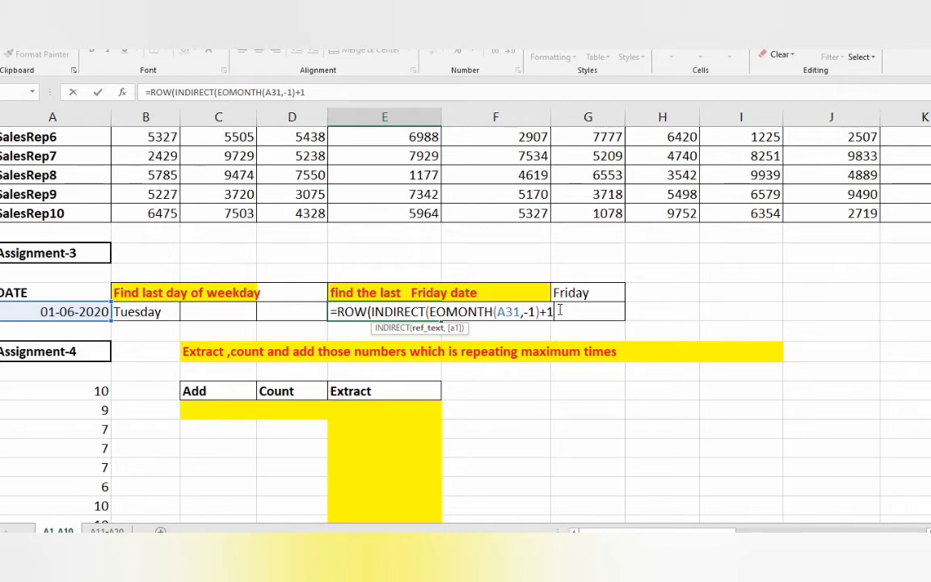
- Append &":"&EOMONTH(A31,0))) to E31's formula and preview the evaluated array of dates before restoring the formula
type("&\":\"")
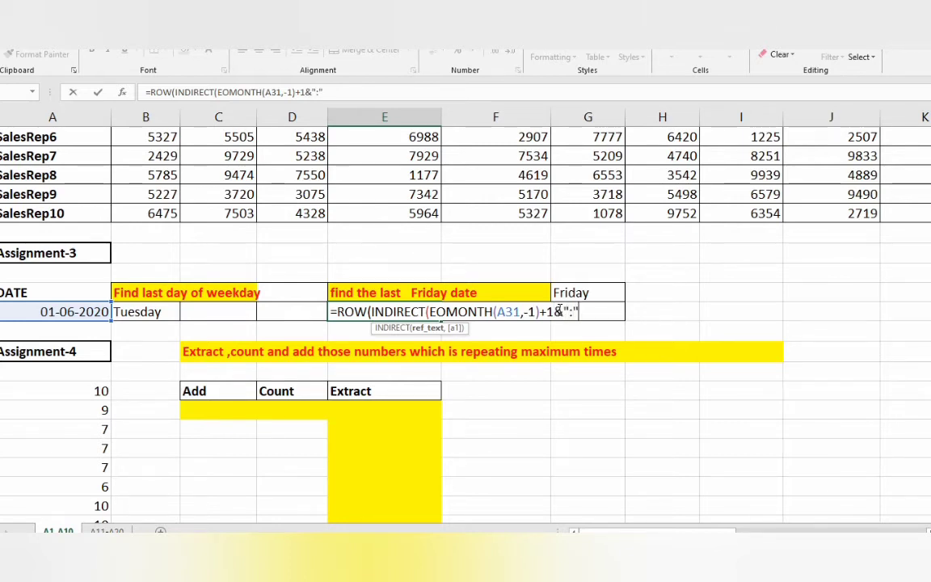
type("&")
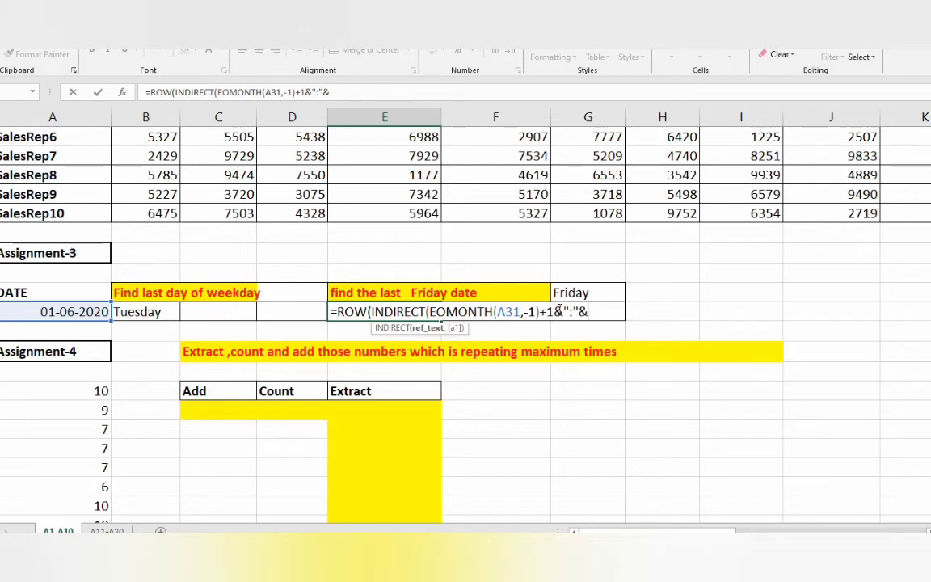
type("eomo")
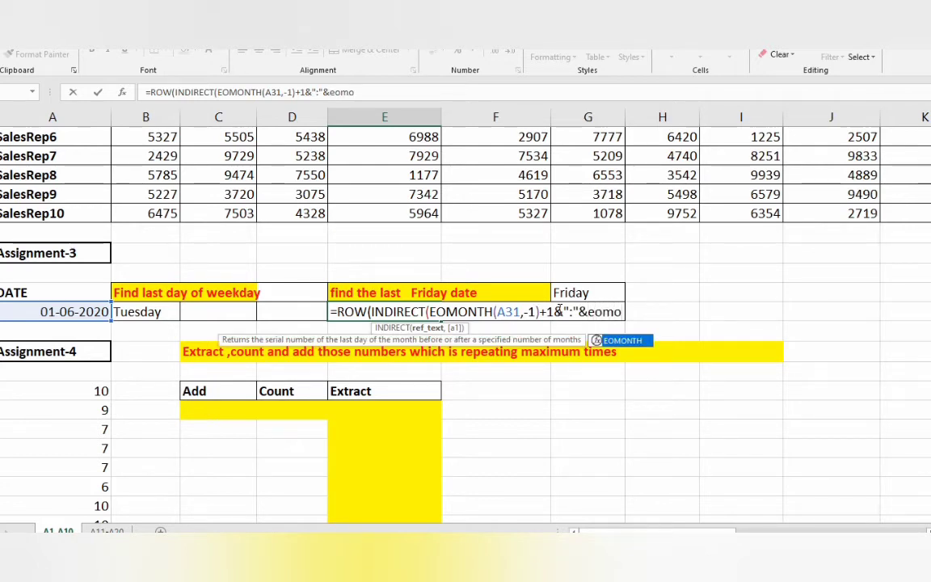
key("Tab")
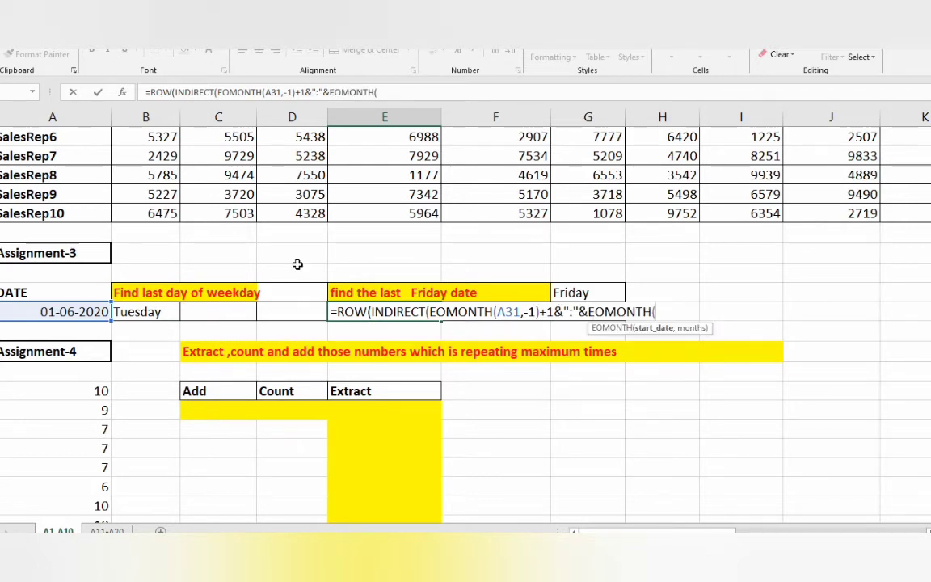
left_click(63, 312)
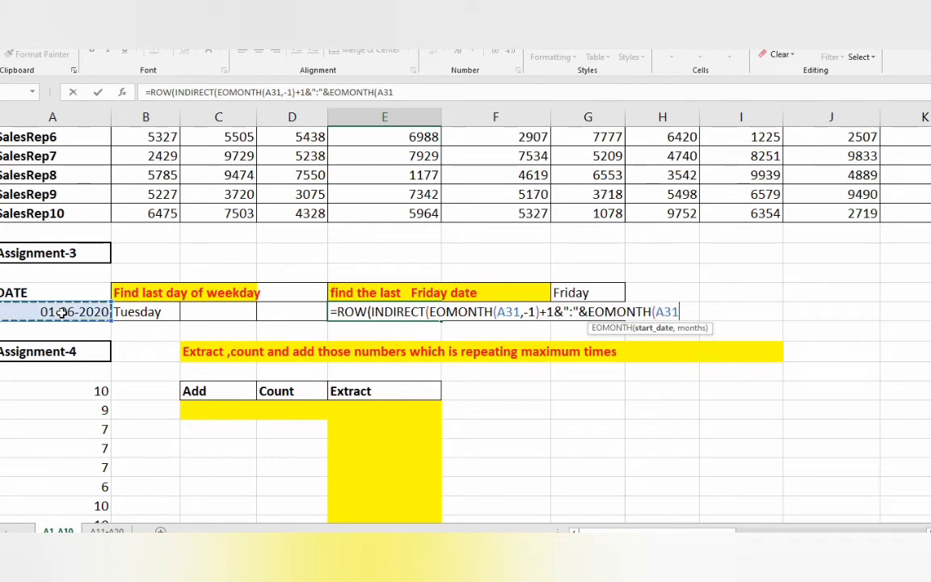
type(",0))")
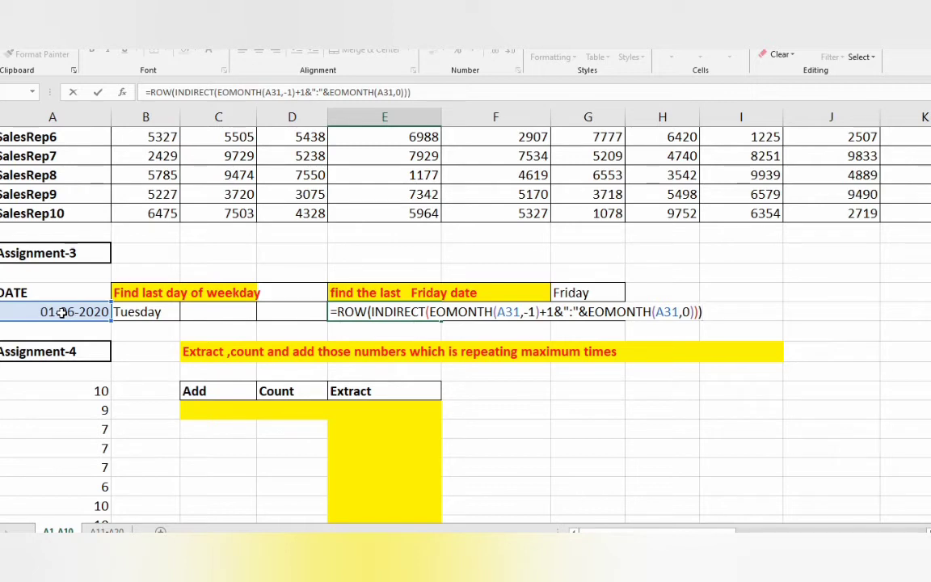
key("F9")
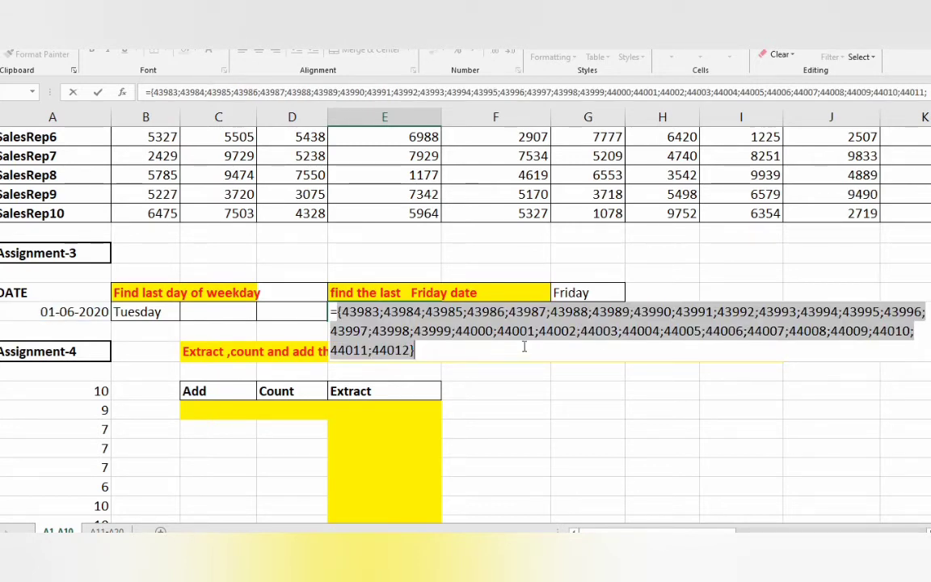
key("ctrl+z")
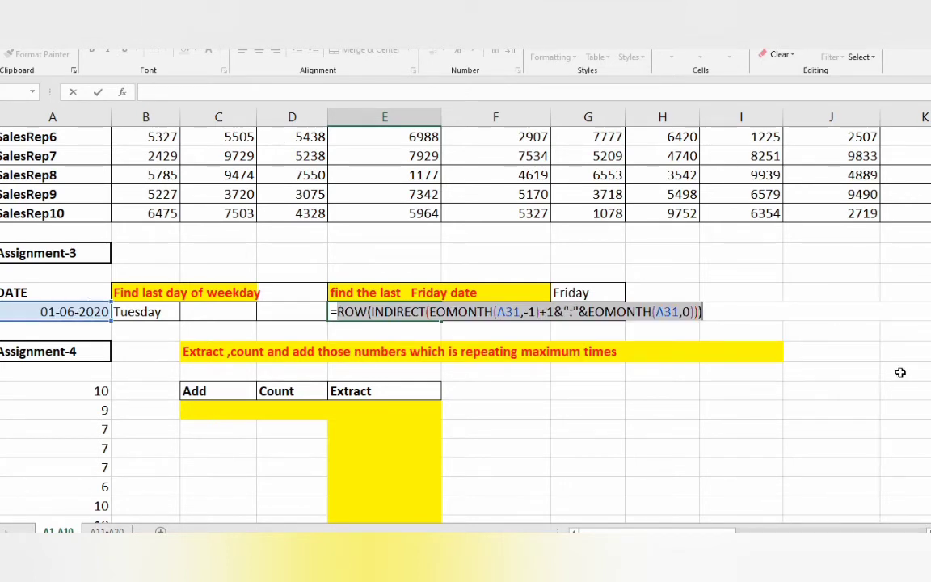
- Wrap E31's ROW(INDIRECT(...)) expression in TEXT with the "dddd" format and follow it with an equals sign
left_click(338, 312)
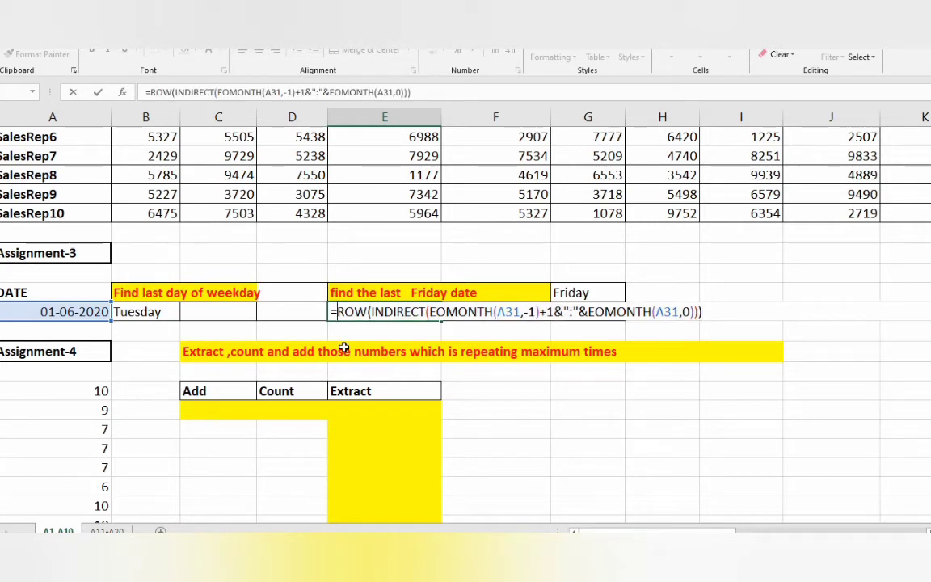
type("text(")
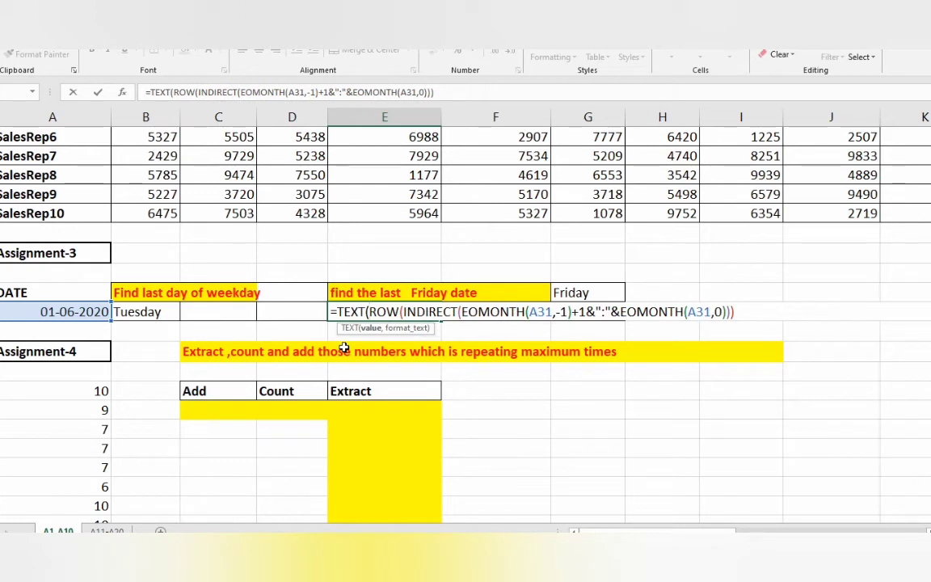
left_click(746, 305)
type(",\"ddd")
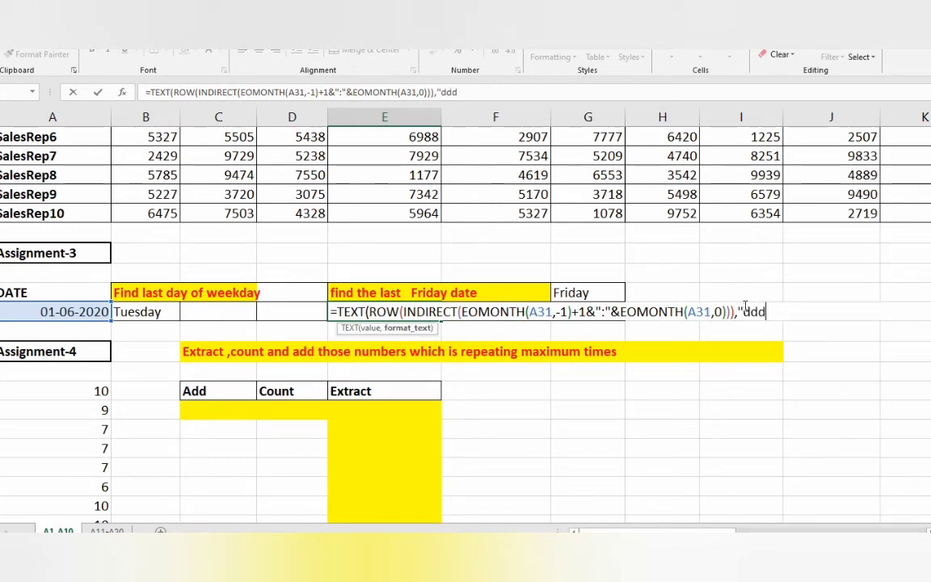
type("d\"")
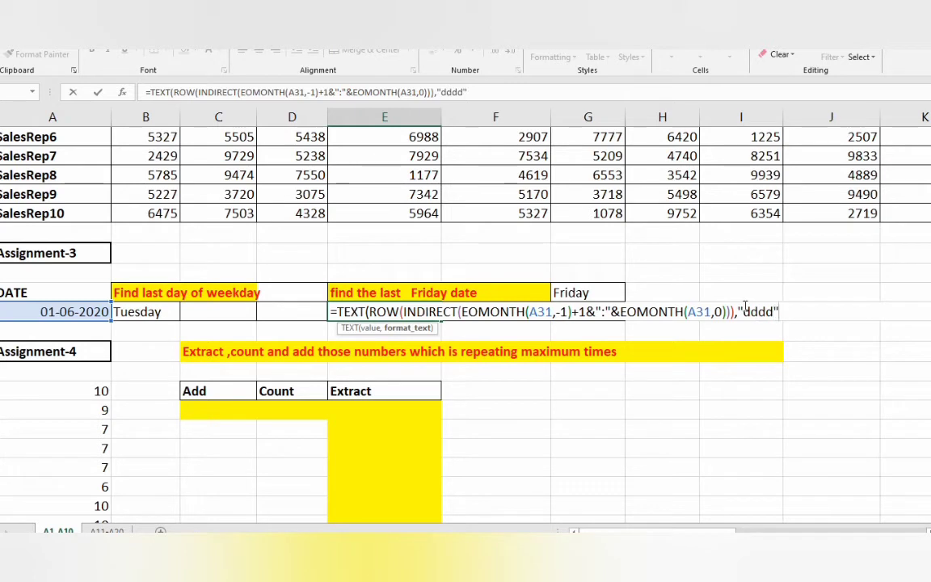
type(")=")
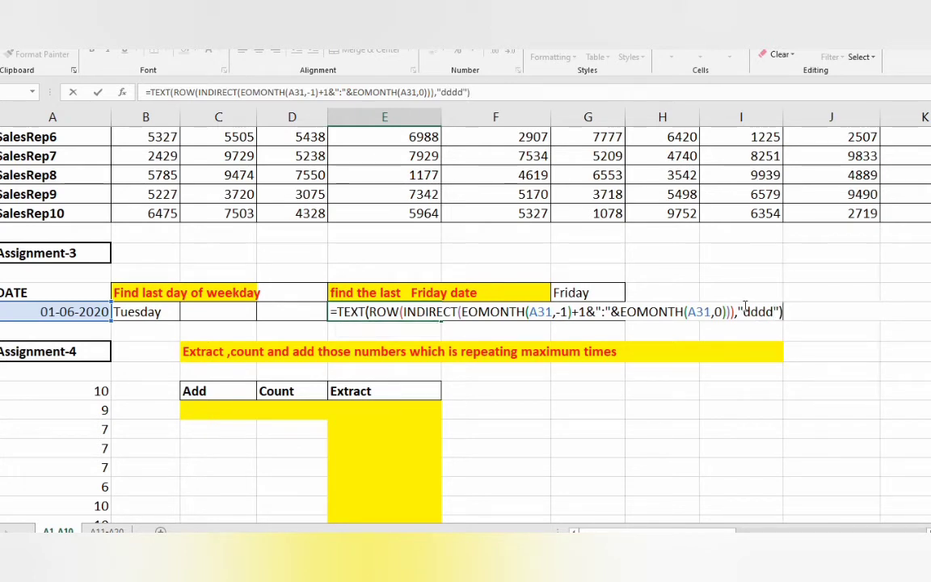
- Compare the TEXT result in E31 with $G$30, preview the evaluated array, and restore the formula
left_click(601, 290)
key("F4")
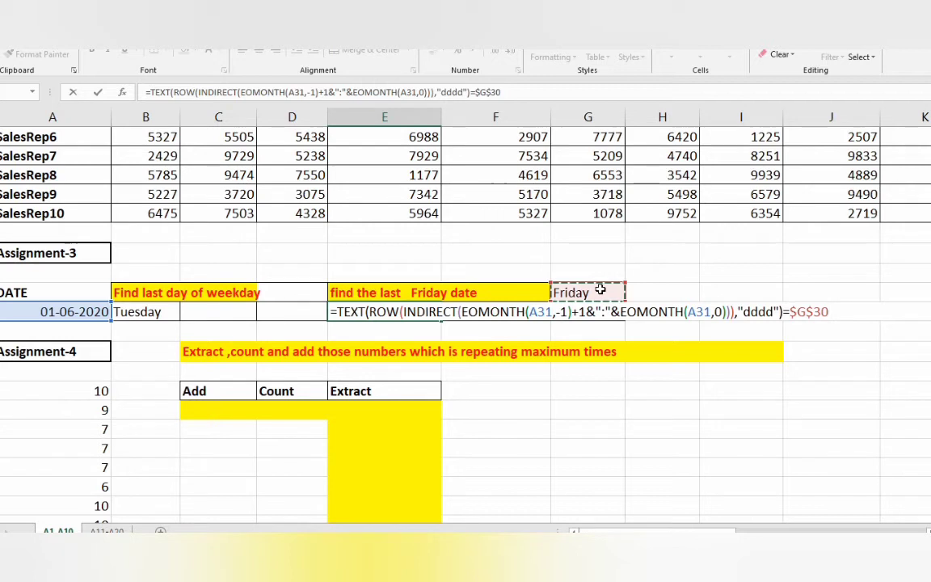
key("F9")
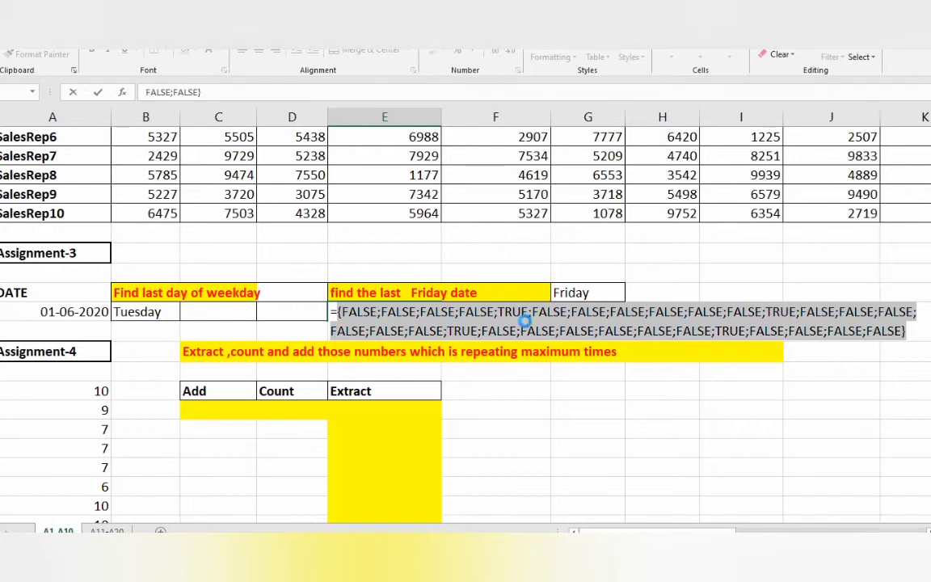
key("ctrl+z")
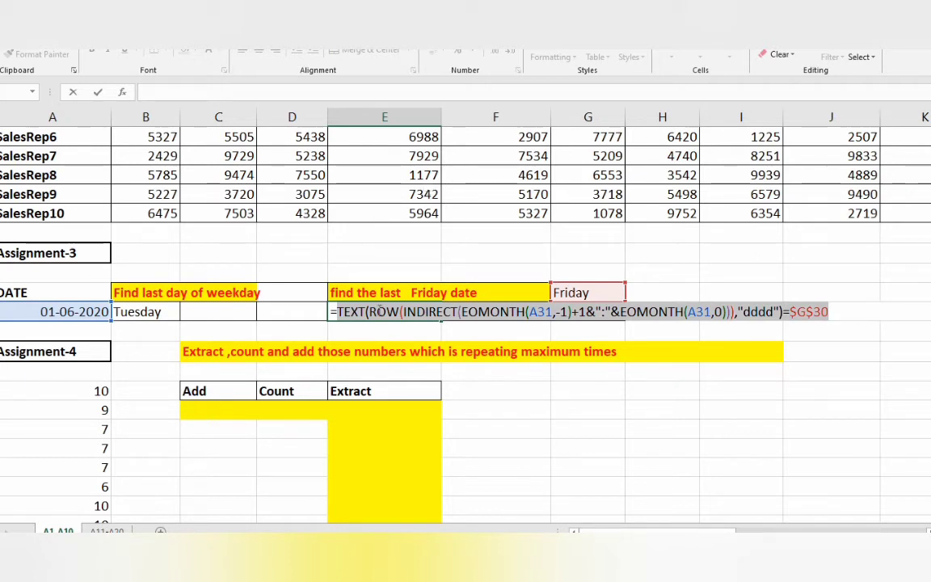
- Copy the ROW(INDIRECT(EOMONTH(A31,-1)+1&":"&EOMONTH(A31,0))) value argument from the TEXT function in E31
left_click(369, 312)
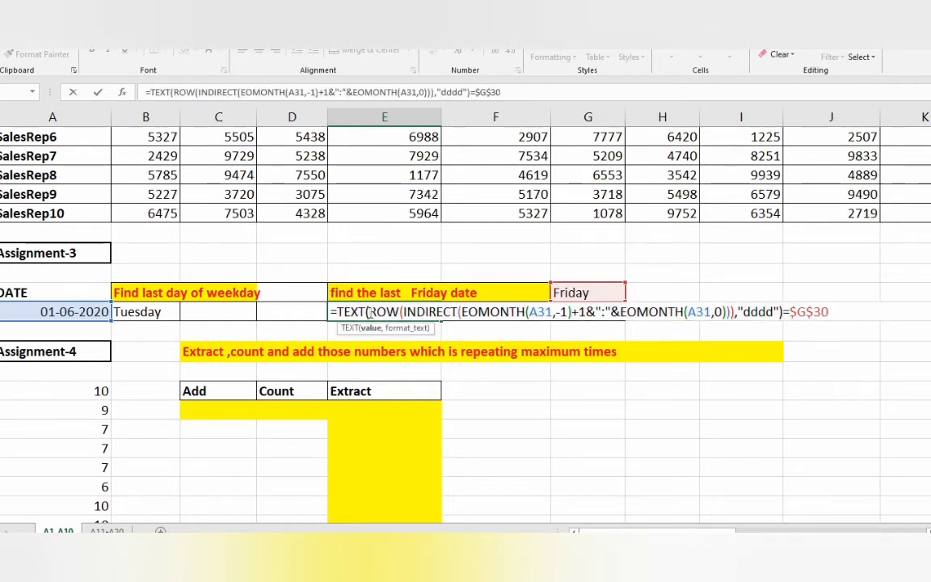
left_click(372, 329)
key("ctrl+c")
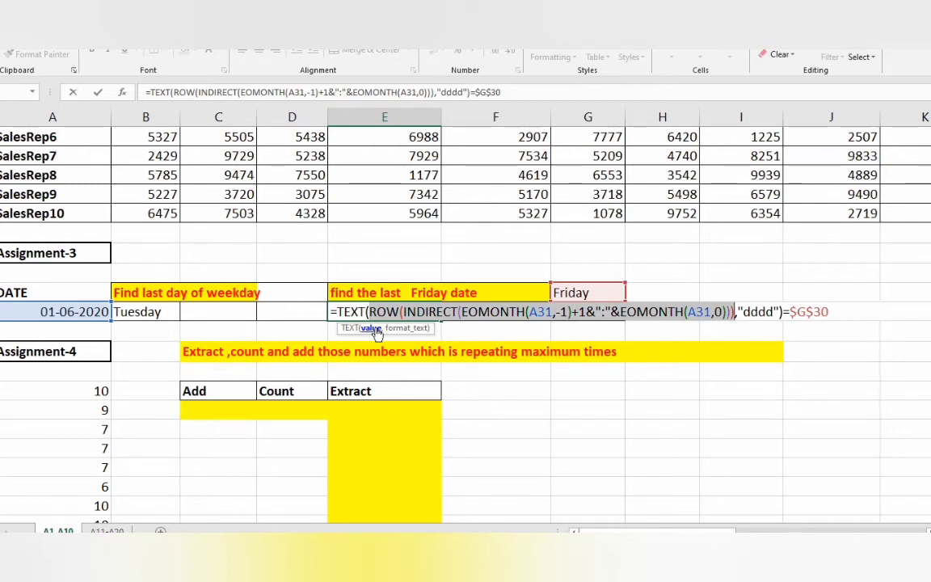
- Wrap E31's weekday comparison in LOOKUP(2,1/(...)), preview its evaluated value, and restore the formula
left_click(339, 321)
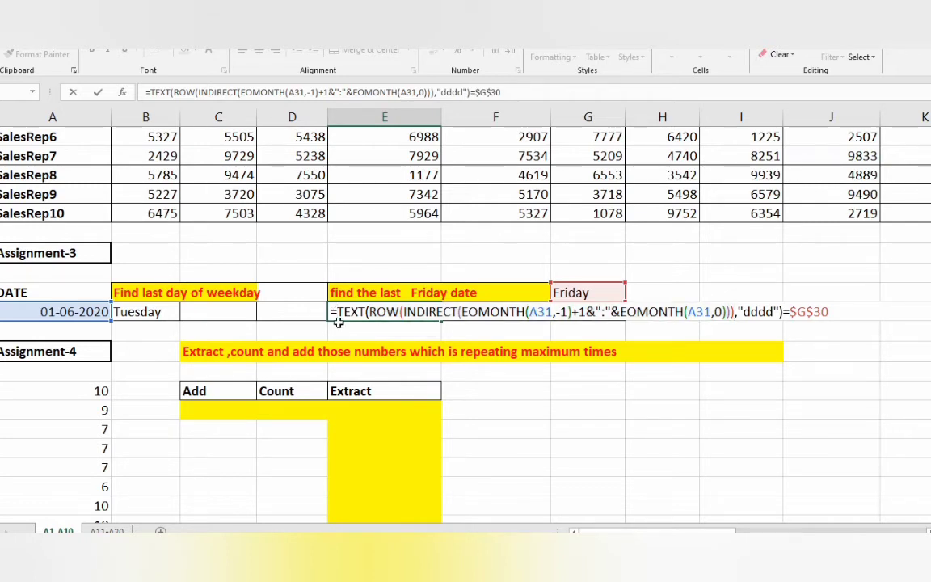
type("look")
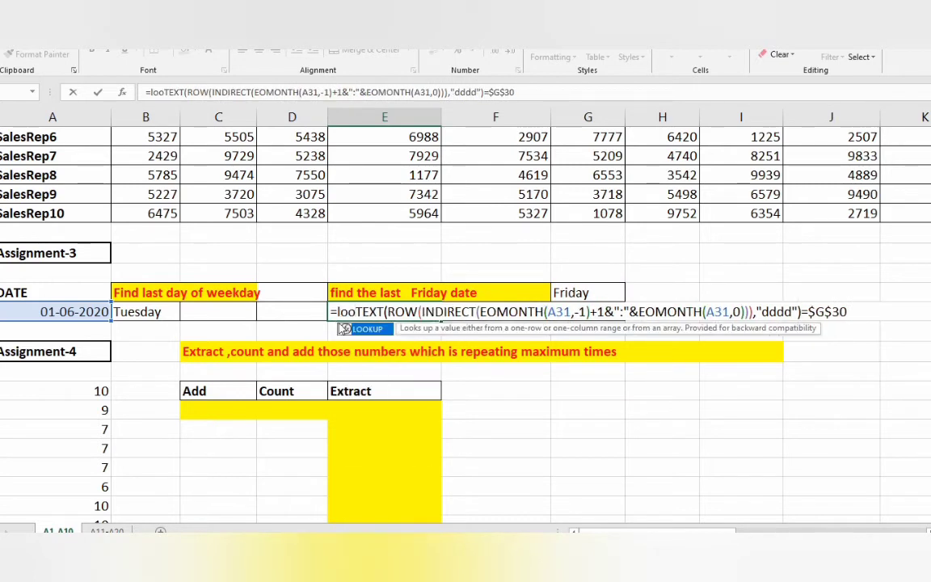
type("up")
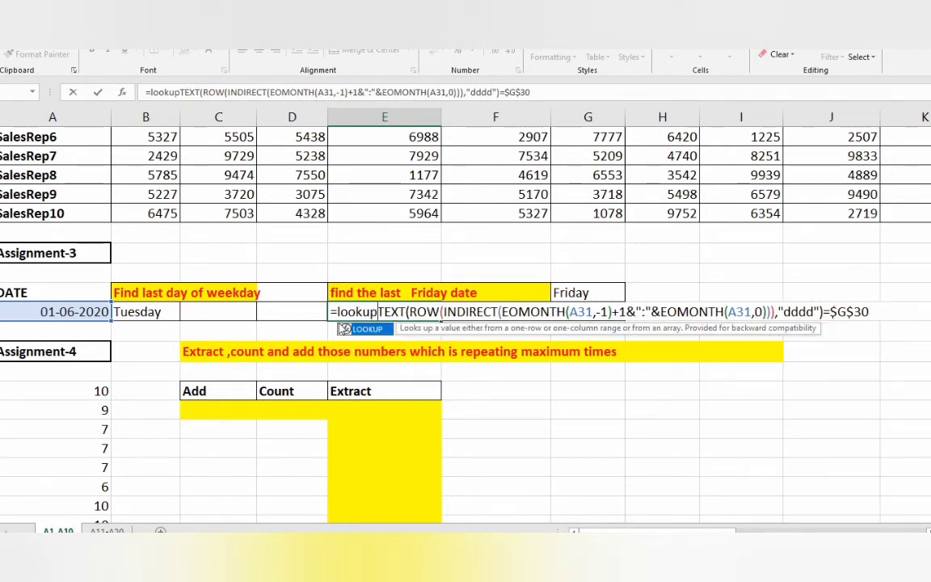
key("Tab")
type("2,")
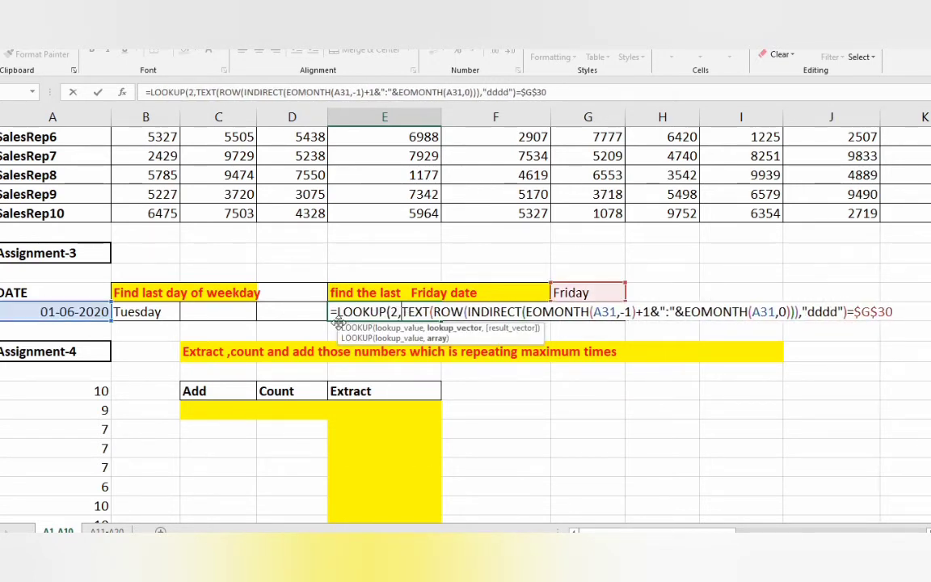
type("1/(")
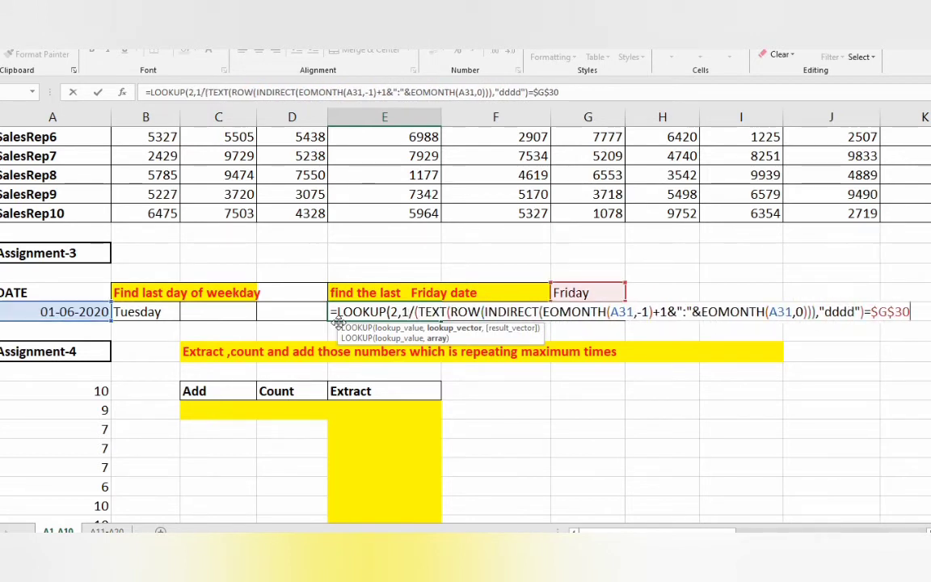
type(")")
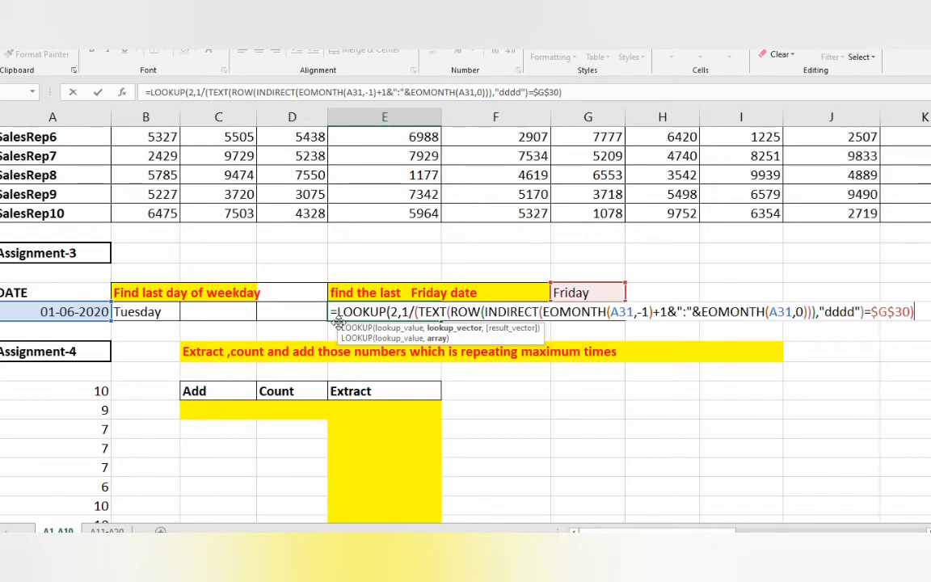
key("F9")
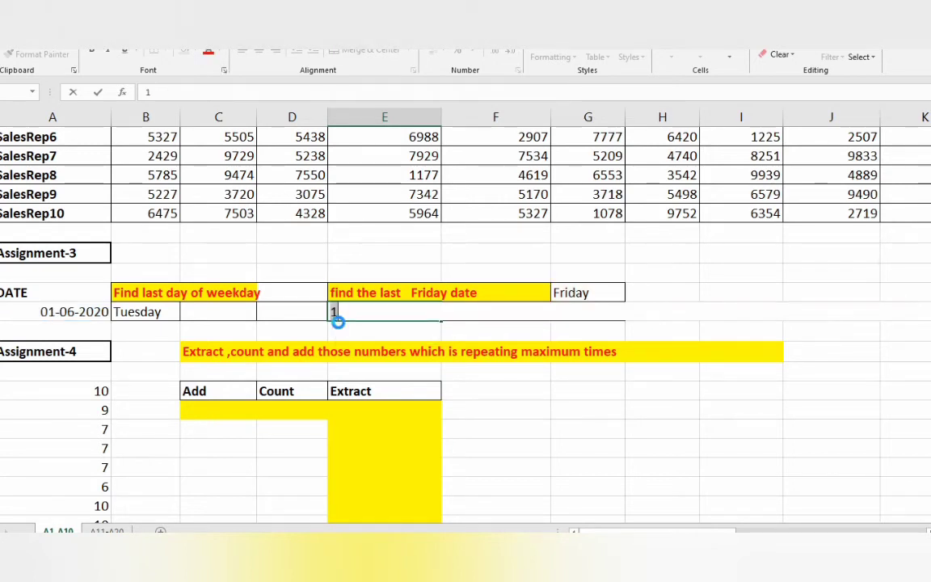
key("ctrl+z")
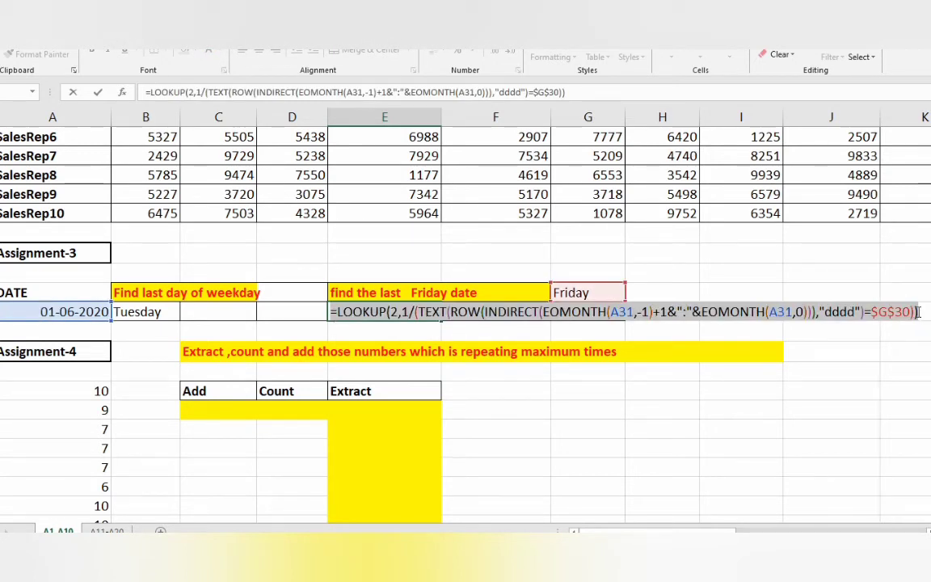
- Add the copied ROW(INDIRECT(...)) expression as LOOKUP's result vector in E31, preview the result, restore the formula and enter it
left_click(916, 313)
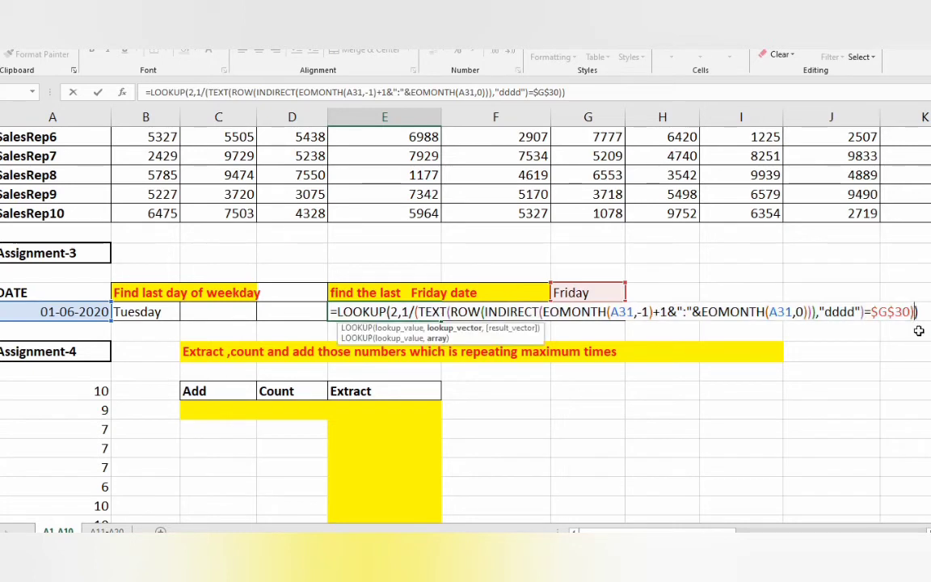
type(",")
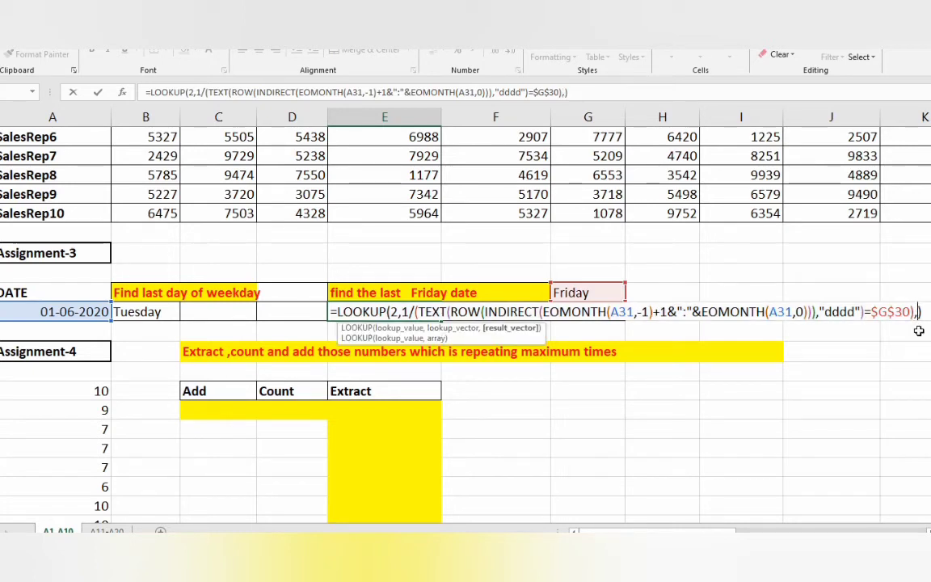
key("ctrl+v")
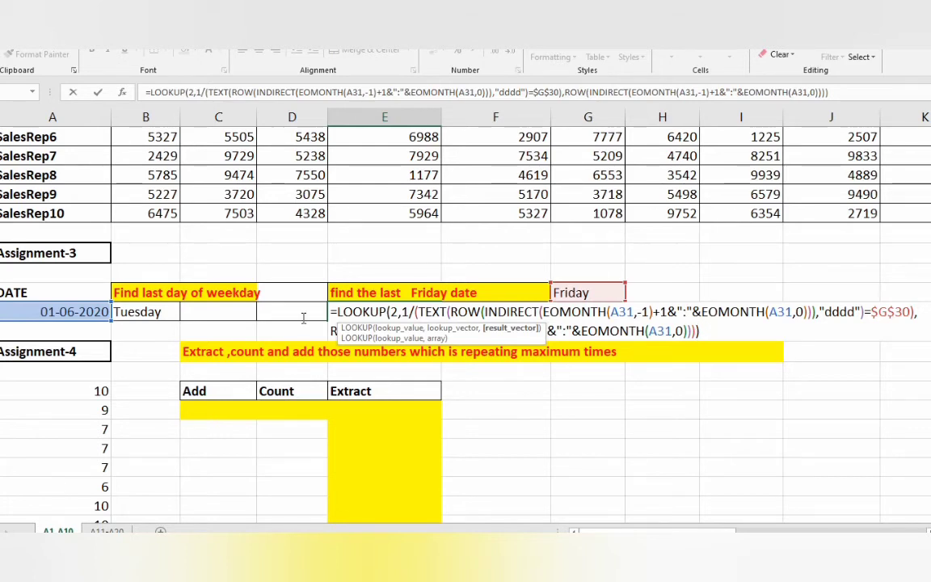
type(")")
key("F9")
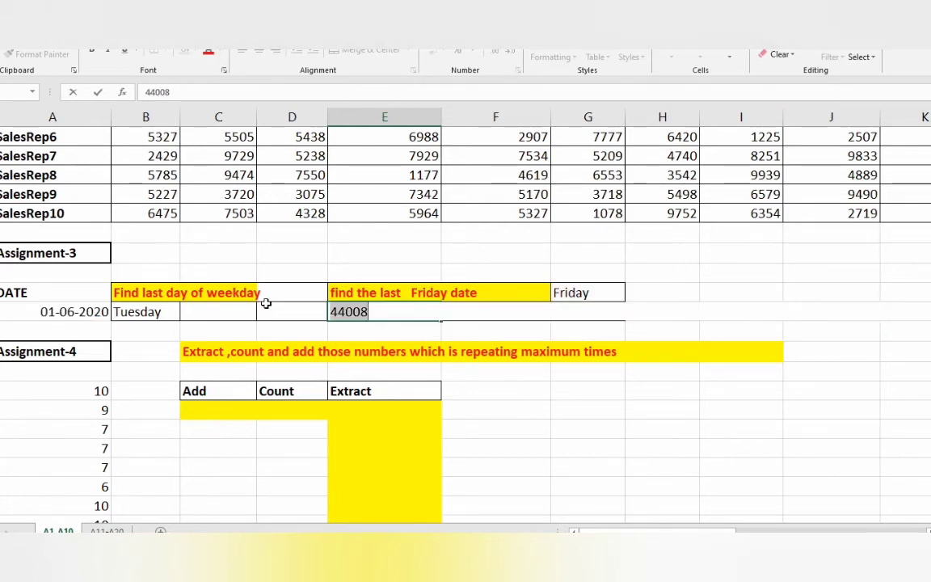
key("ctrl+z")
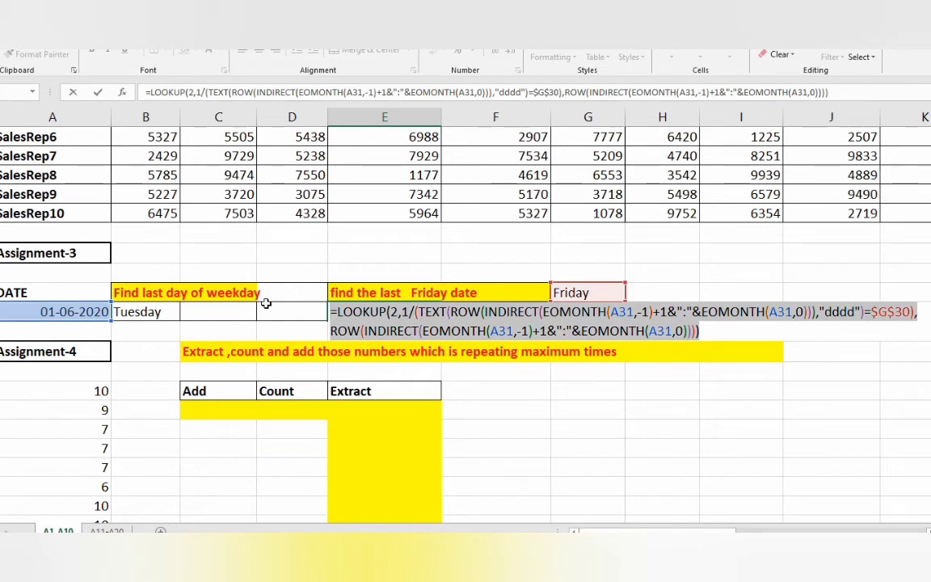
key("ctrl+Return")
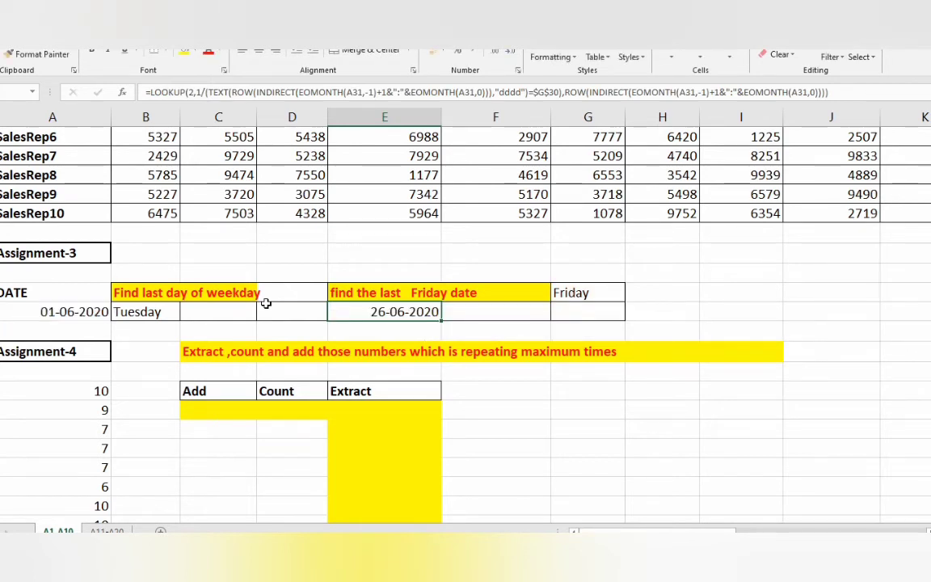
- Set the weekday in G30 to Monday to test the last-date formula
left_click(591, 296)
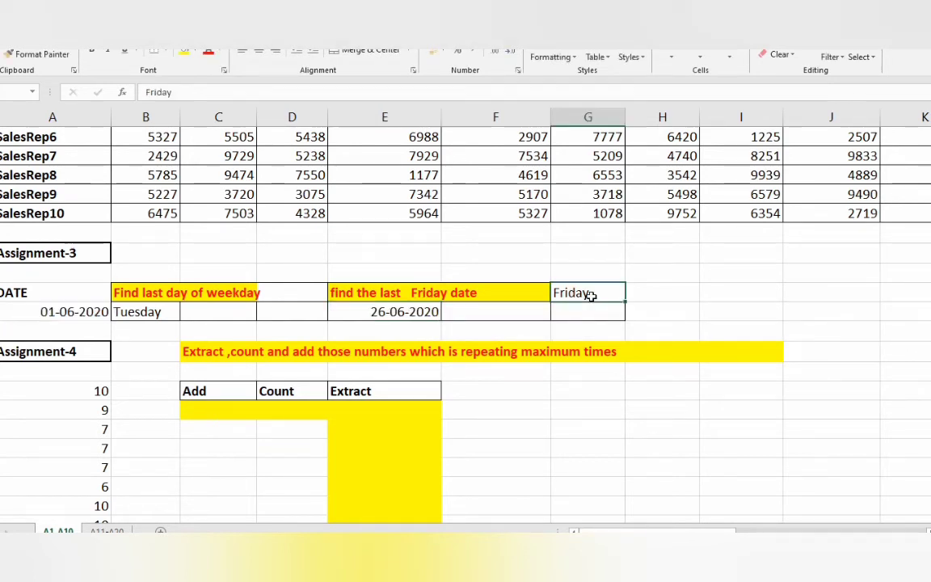
type("monthly")
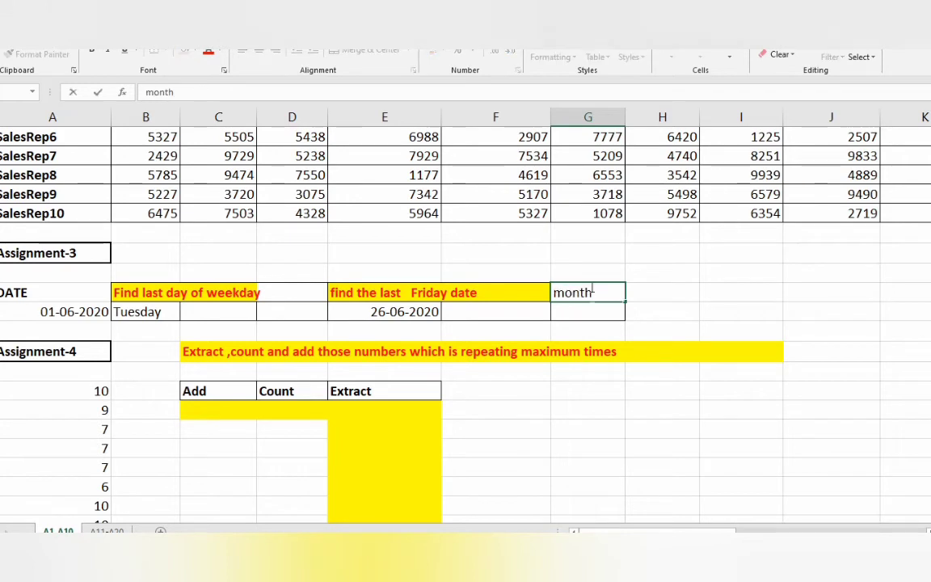
key("BackSpace")
key("BackSpace")
key("BackSpace")
key("BackSpace")
type("day")
key("Return")
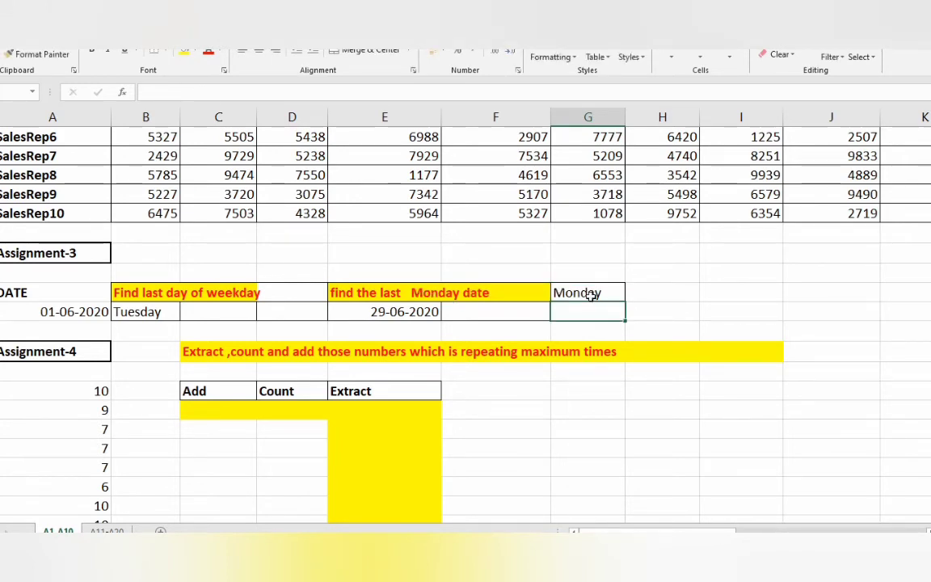
- Set the weekday in G30 to Sunday to test the last-date formula with another day
left_click(592, 293)
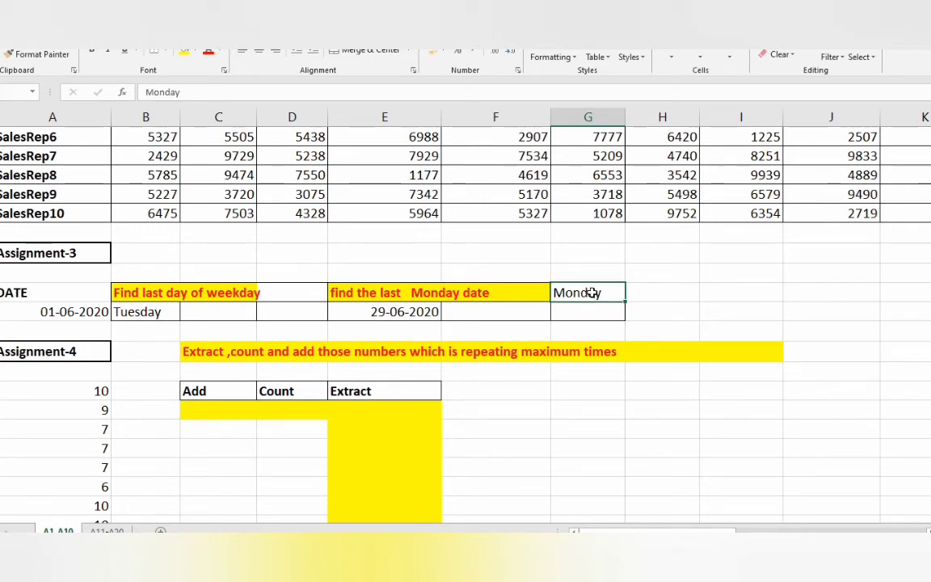
type("sunday")
key("ctrl+Return")
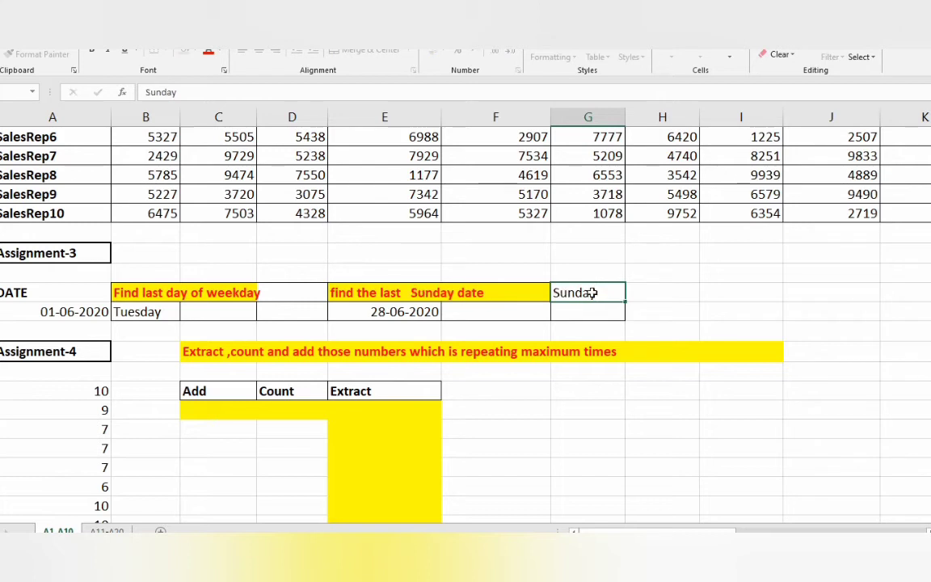
key("Return")
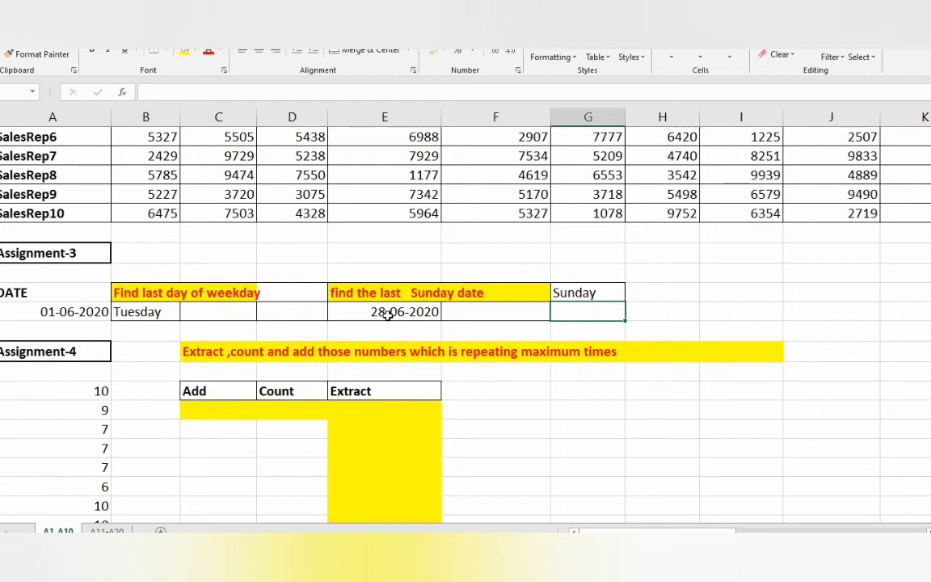
- Start a MODE.MULT formula in cell C36, under the Add heading of Assignment-4
scroll(388, 315, "down", 2)
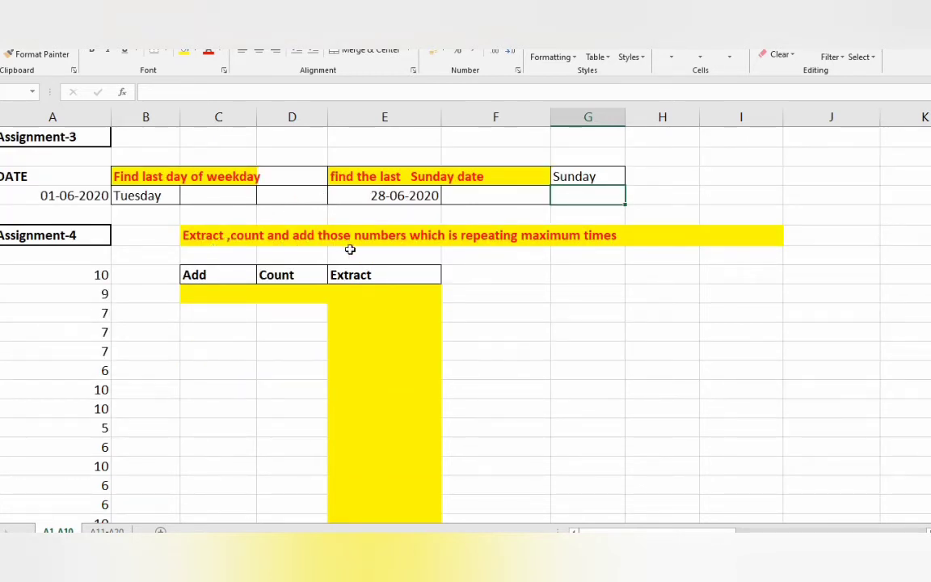
left_click(212, 295)
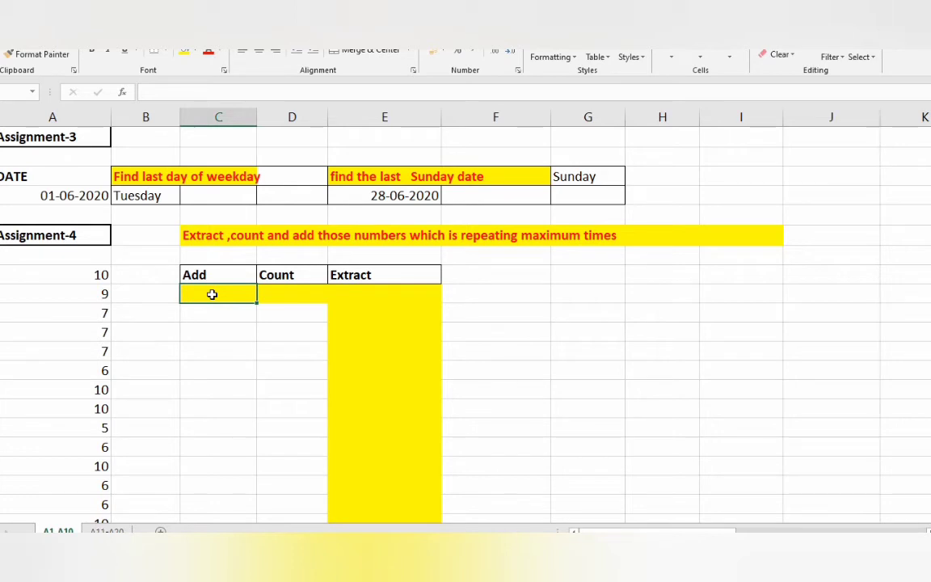
type("=")
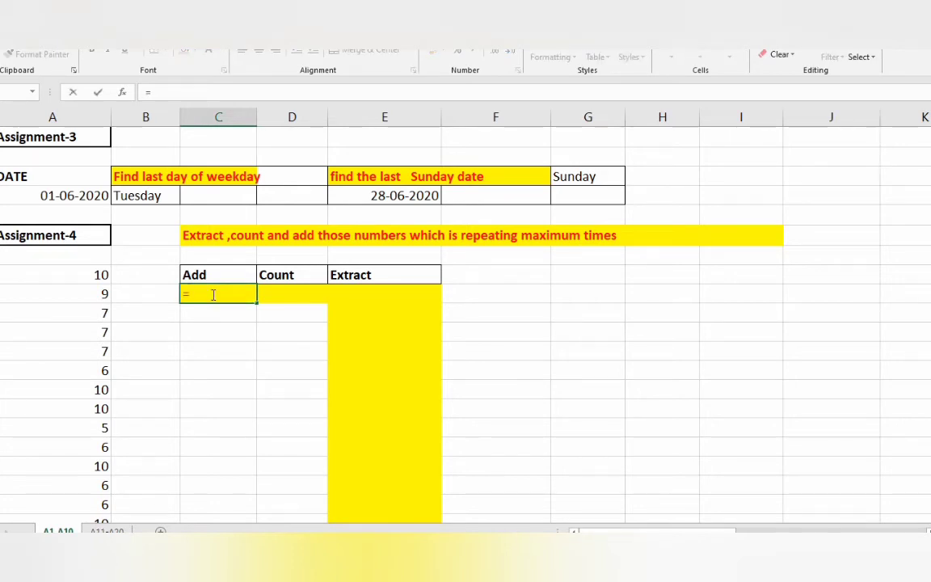
type("mon")
key("BackSpace")
type("d.")
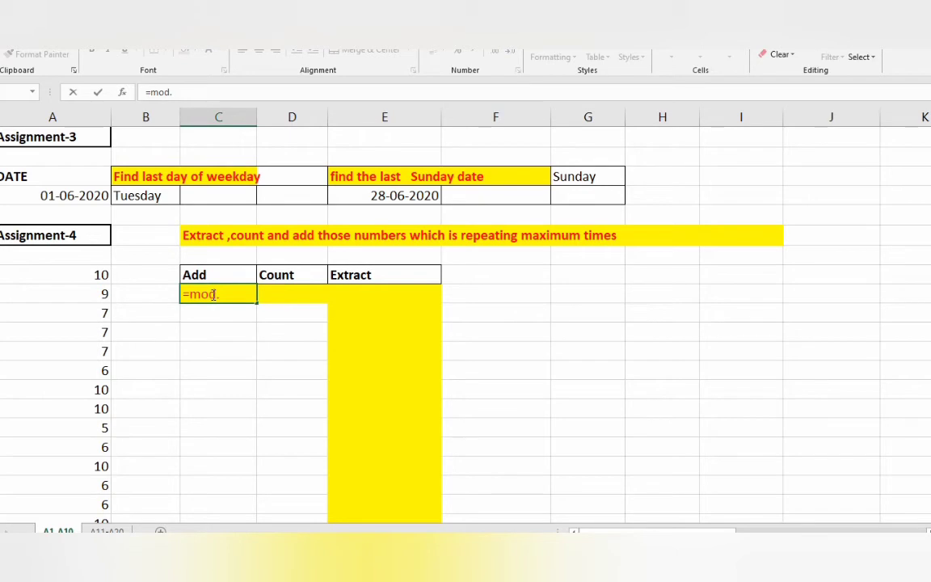
key("BackSpace")
key("Down")
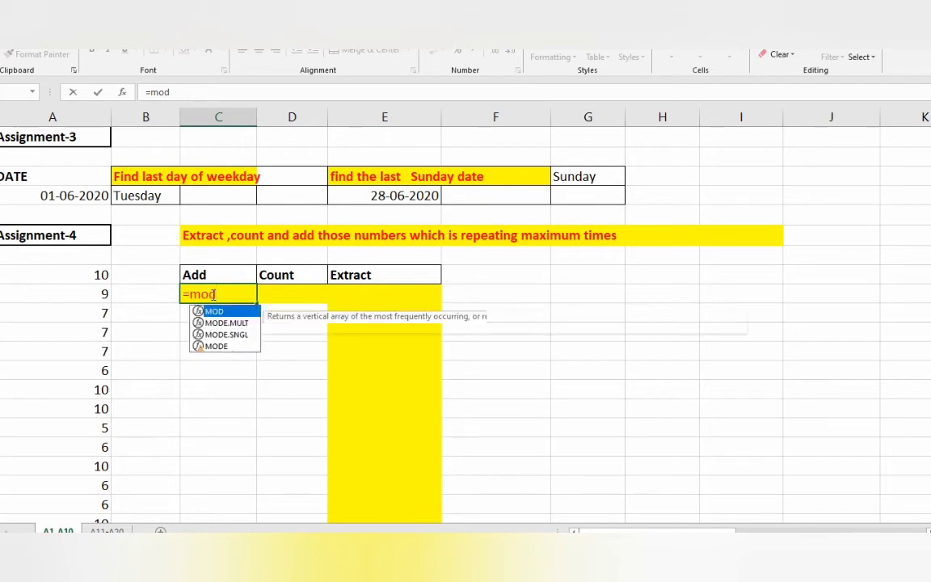
key("Tab")
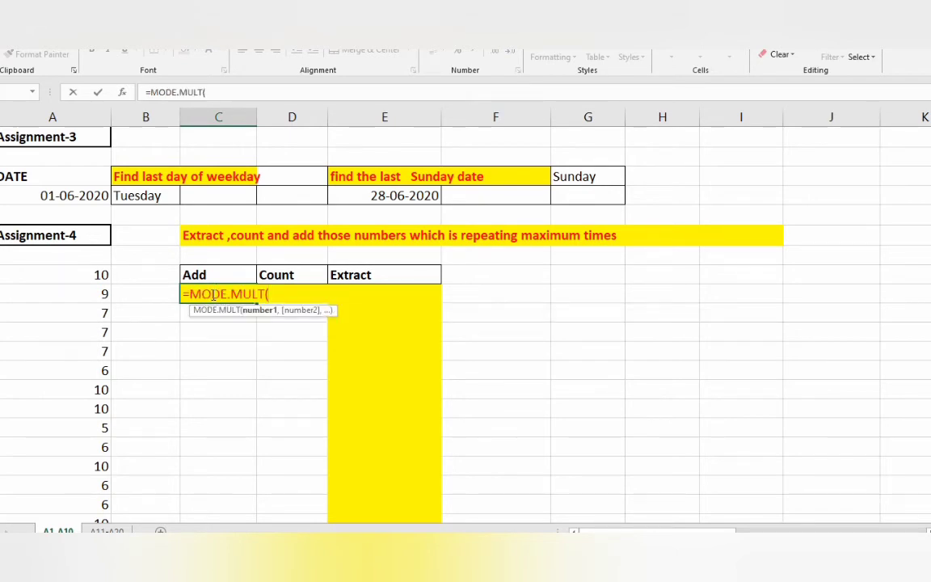
- Give MODE.MULT in C36 the absolute range $A$35:$A$52, preview its evaluated result and restore the formula
key("Left")
key("Left")
key("Up")
key("ctrl+shift+Down")
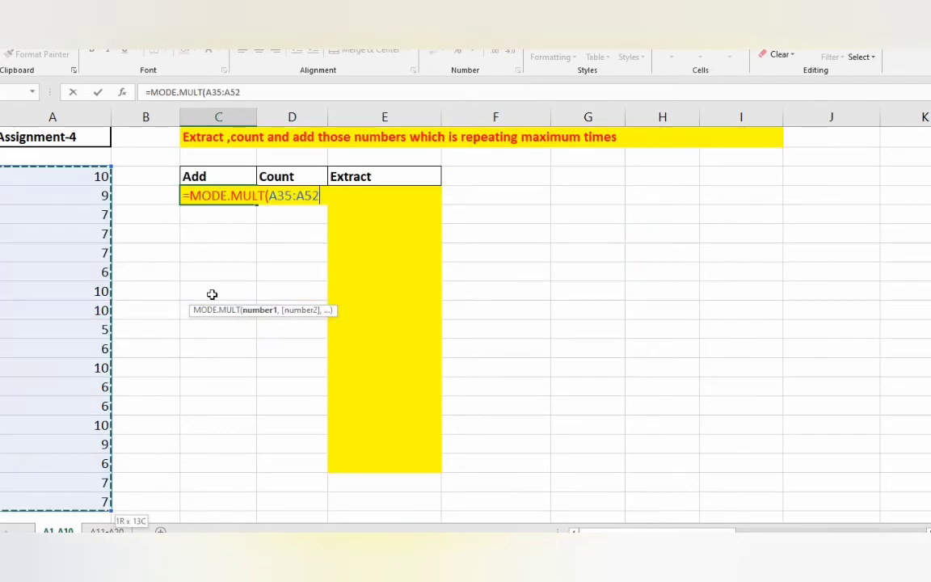
key("F4")
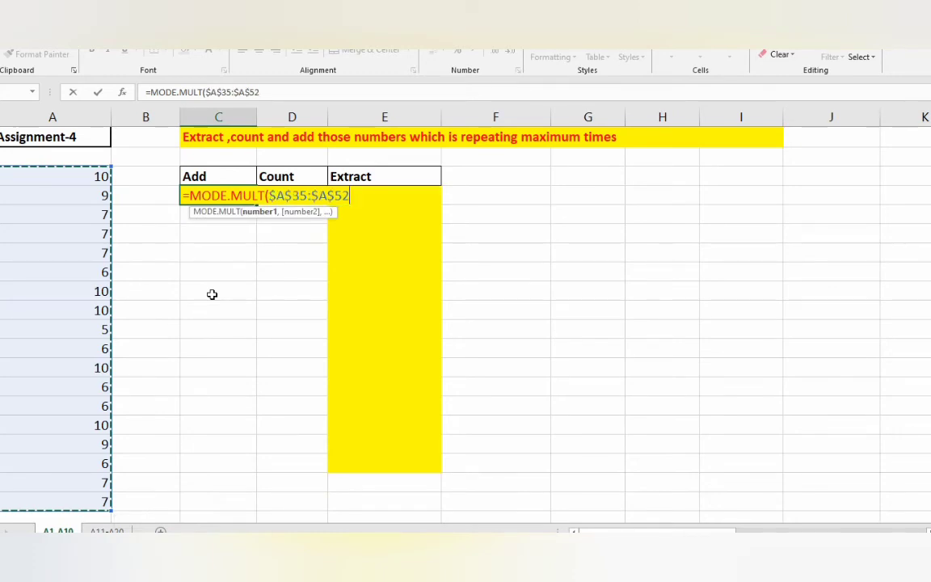
type(")")
key("F9")
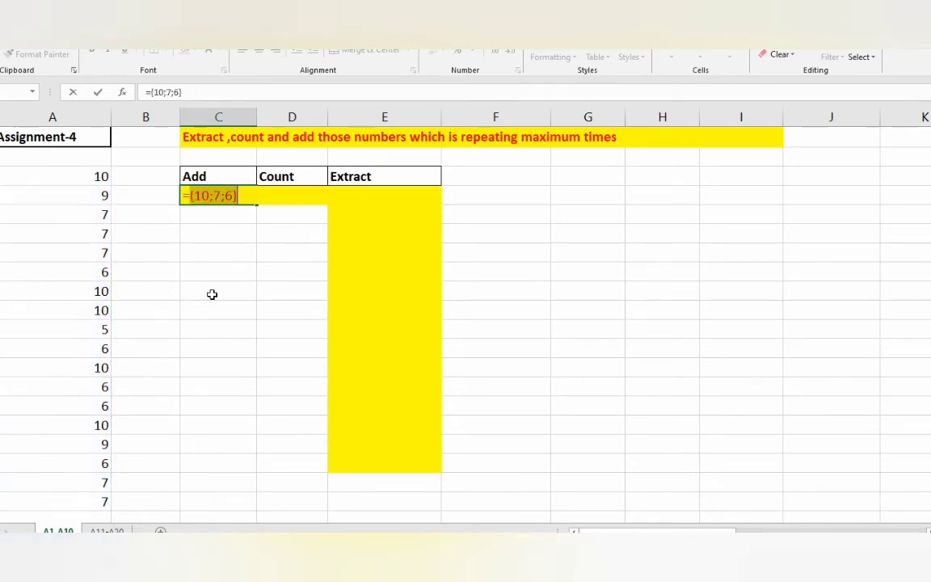
key("ctrl+z")
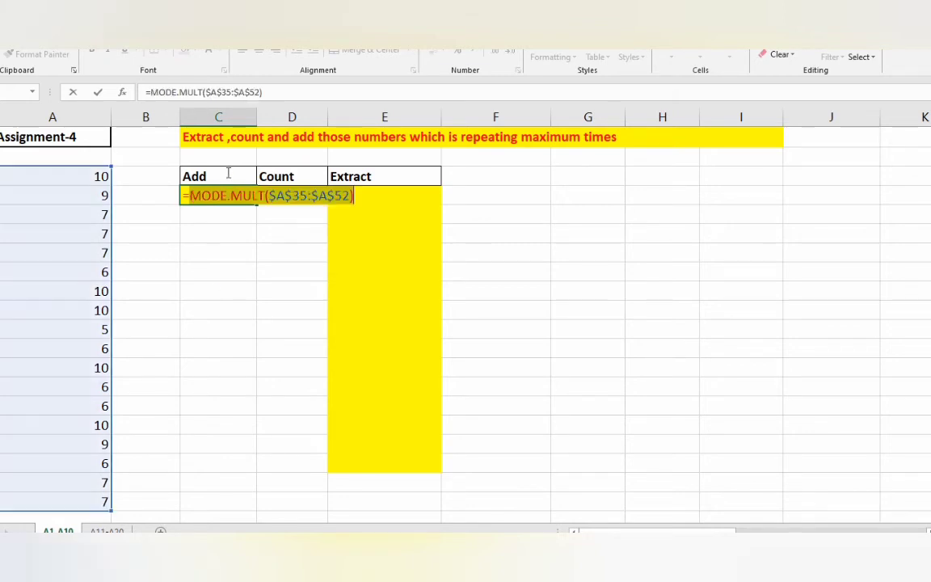
- Copy the whole MODE.MULT formula text in C36, wrap the function in SUMPRODUCT and enter it
key("Left")
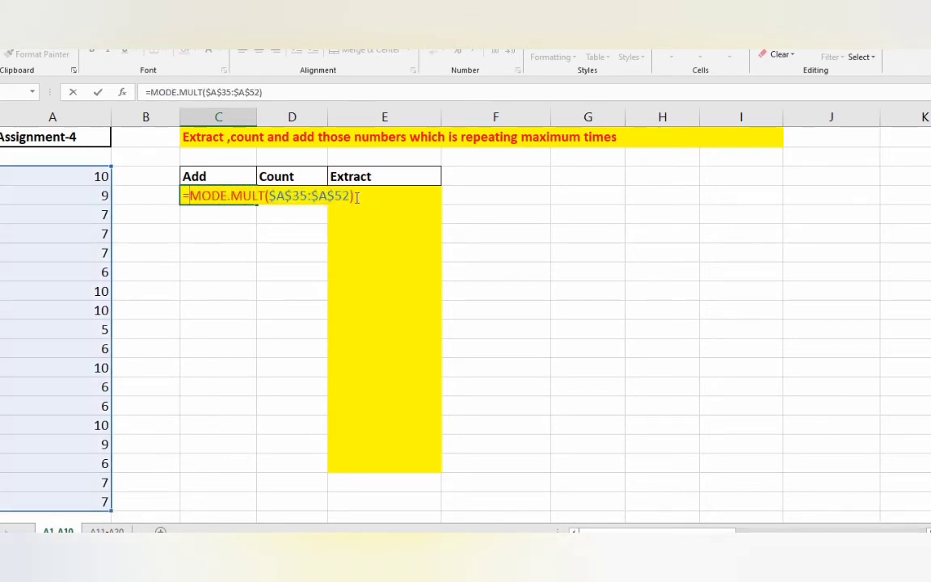
key("shift+End")
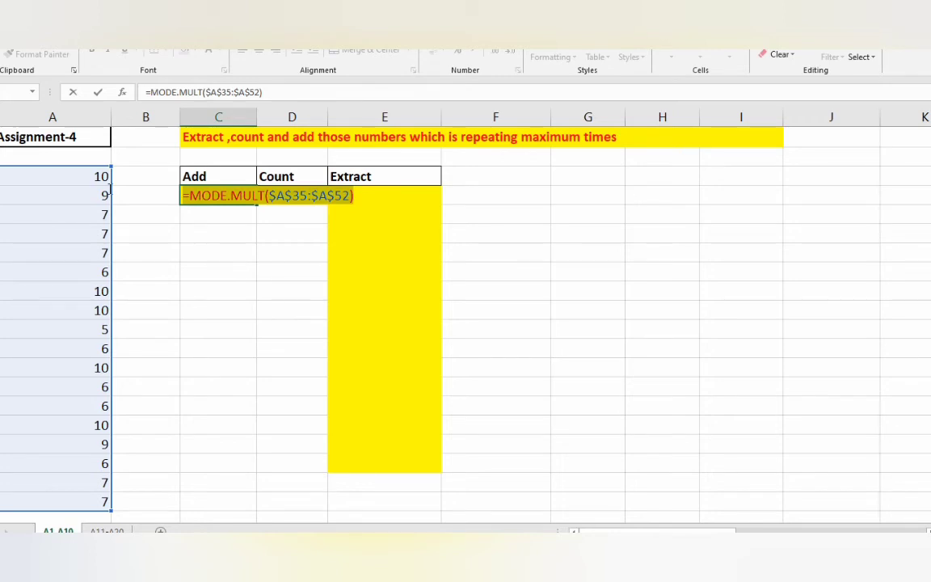
left_click(187, 194)
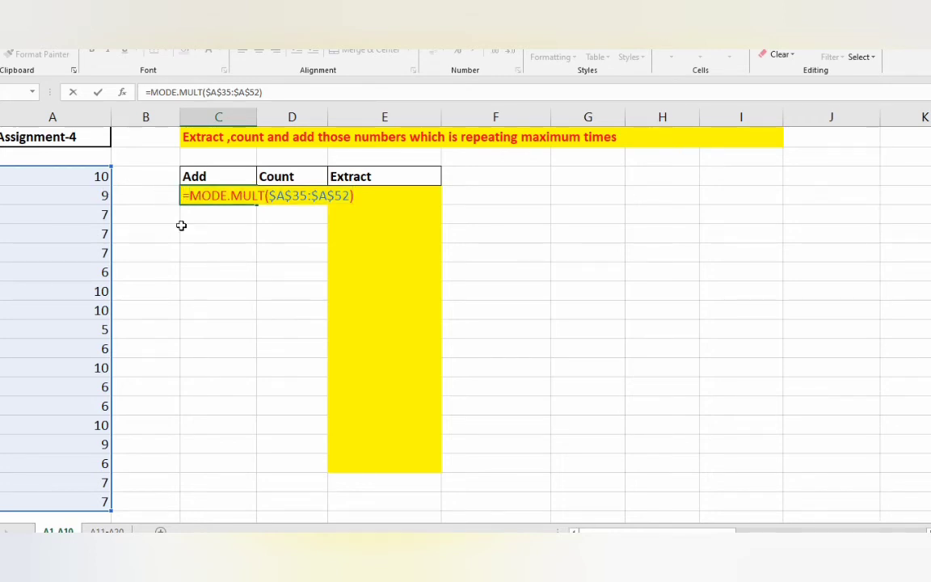
type("sumpro")
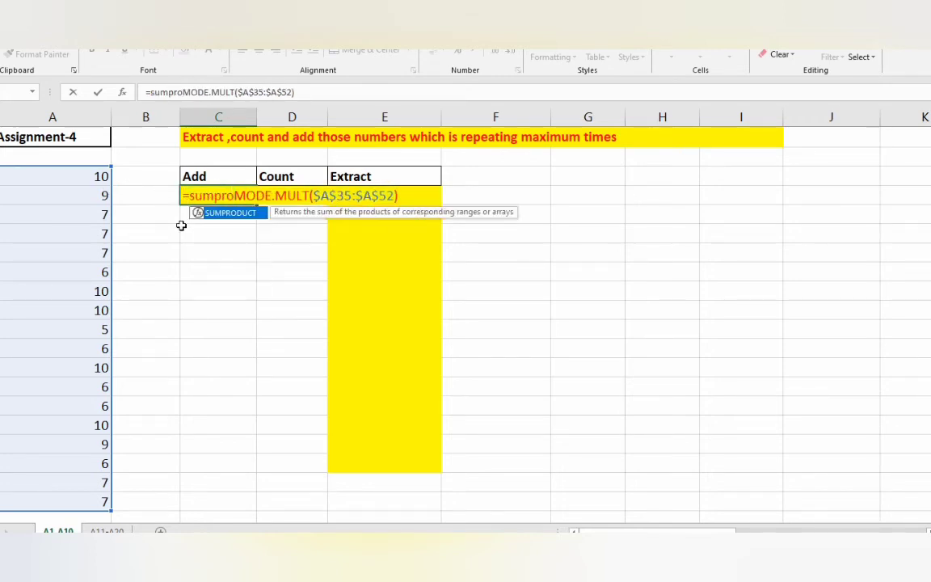
key("Tab")
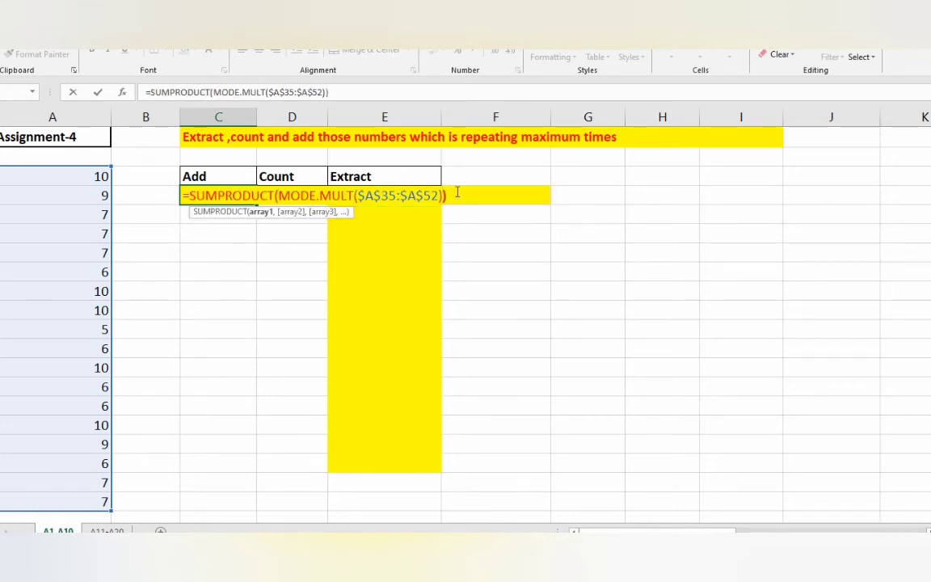
type(")")
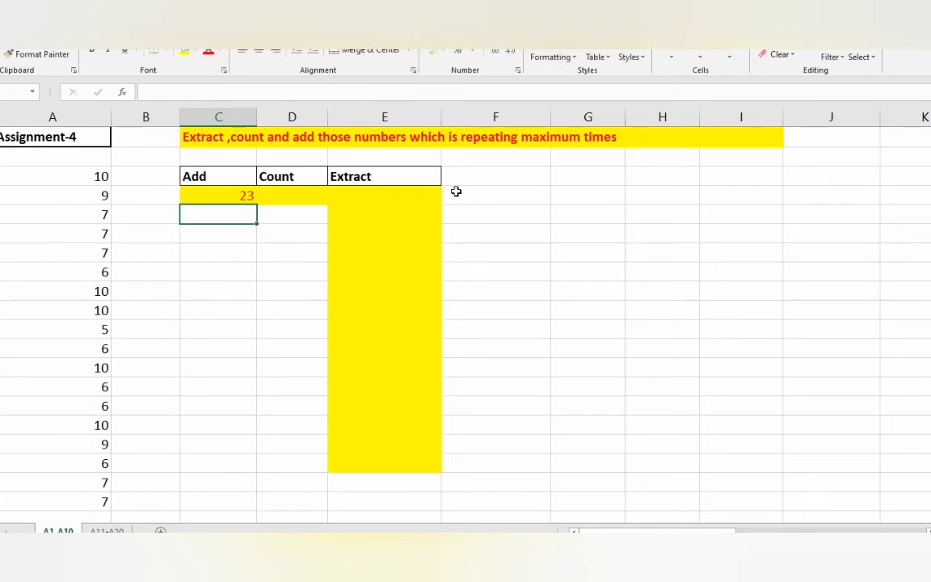
- Enter =COUNT(MODE.MULT($A$35:$A$52)) in D36 under Count, reusing the copied MODE.MULT expression without its extra equals sign
key("Up")
key("Right")
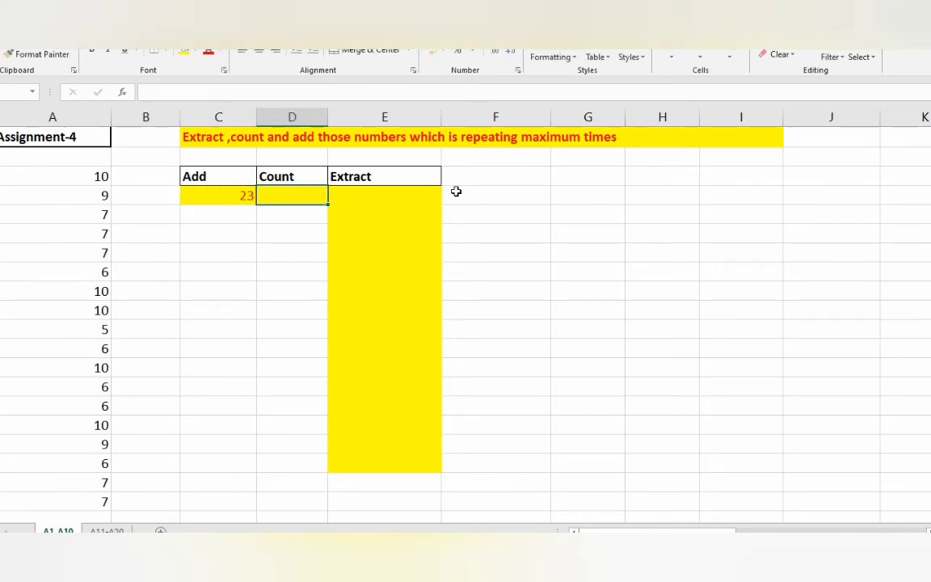
type("=cou")
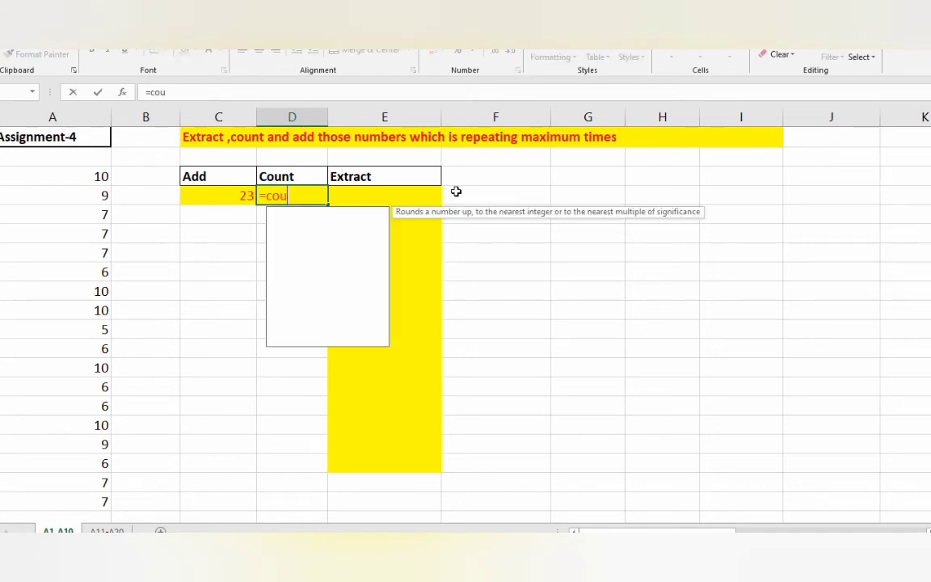
type("nt")
key("Tab")
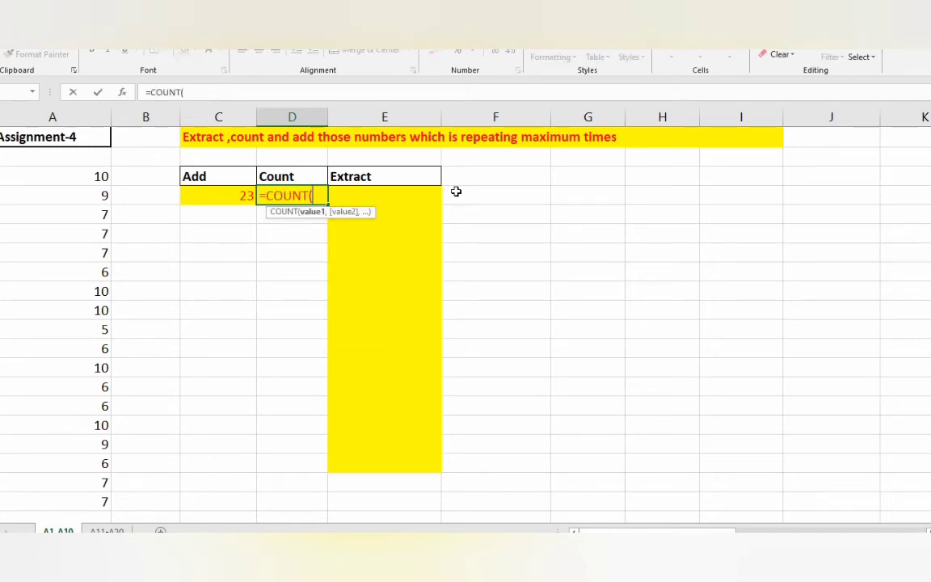
type("=MODE.MULT($A$35:$A$52)")
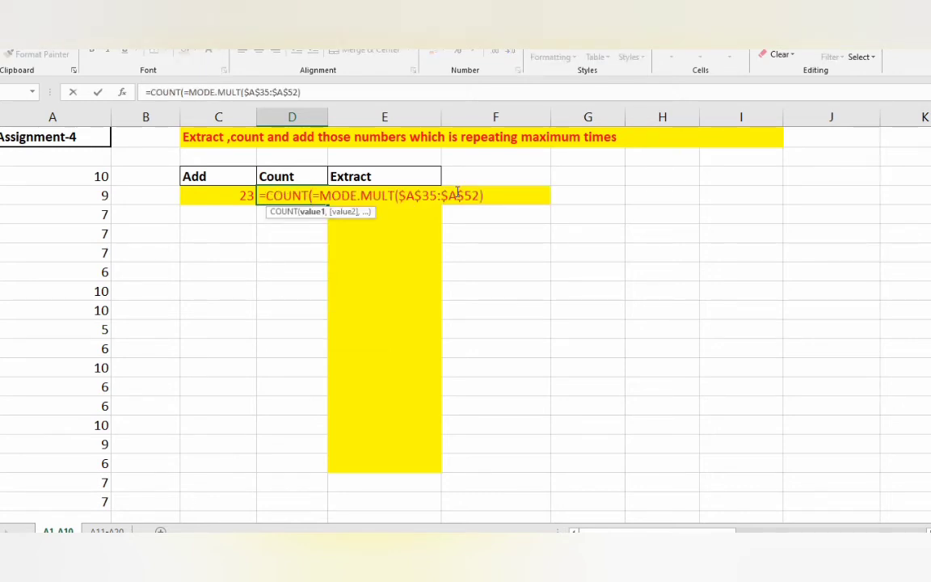
left_click(318, 196)
key("BackSpace")
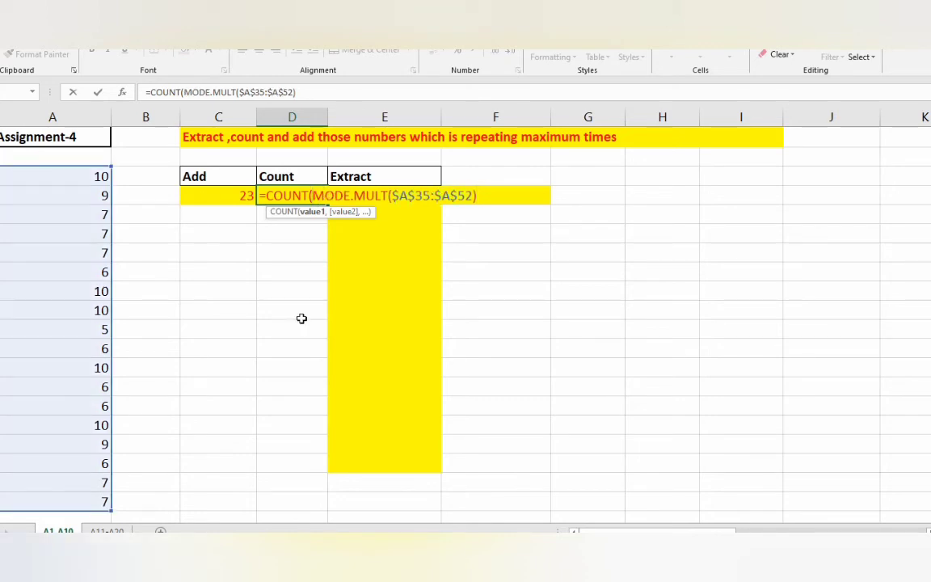
left_click(481, 196)
type(")")
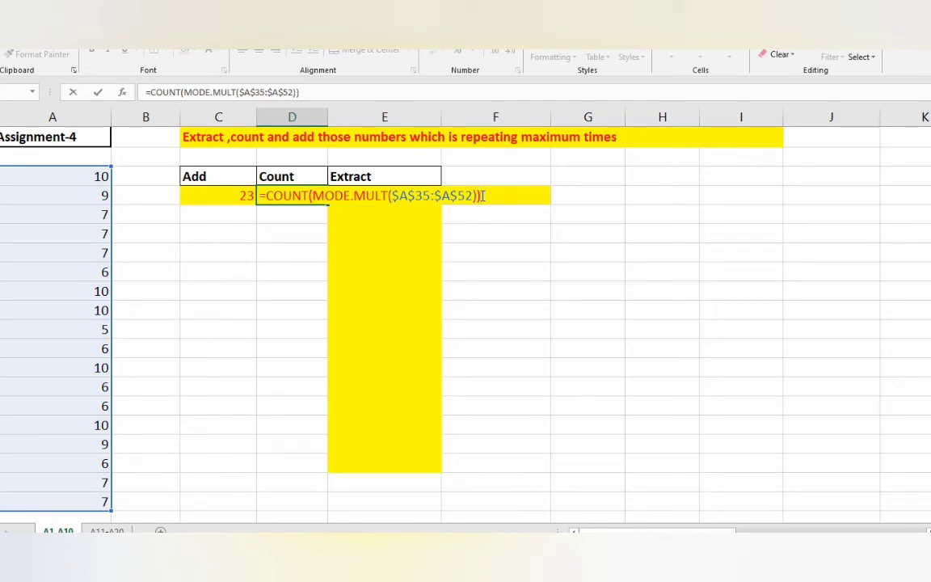
key("Return")
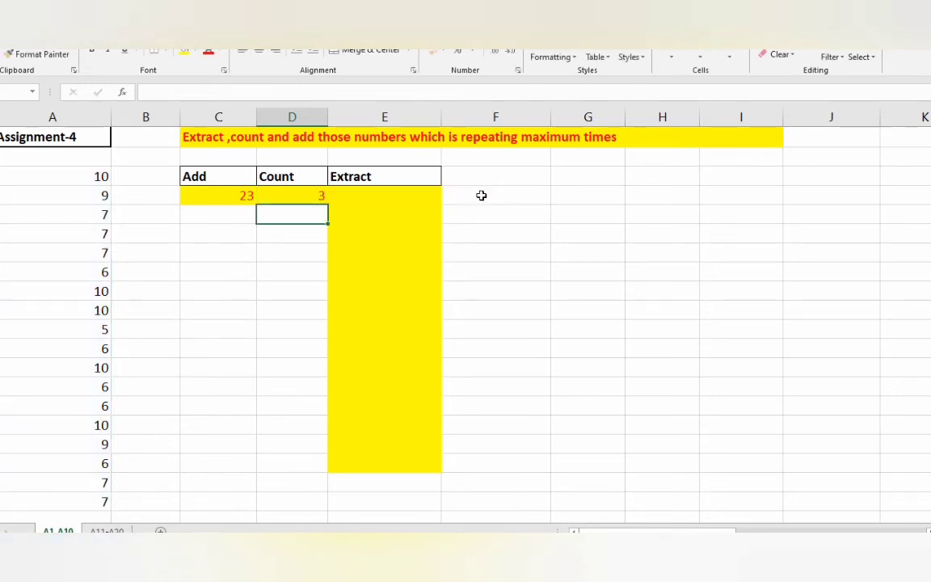
- Start an INDEX formula in E36 under Extract with the copied MODE.MULT($A$35:$A$52) as its array, removing the extra equals sign
key("Up")
key("Right")
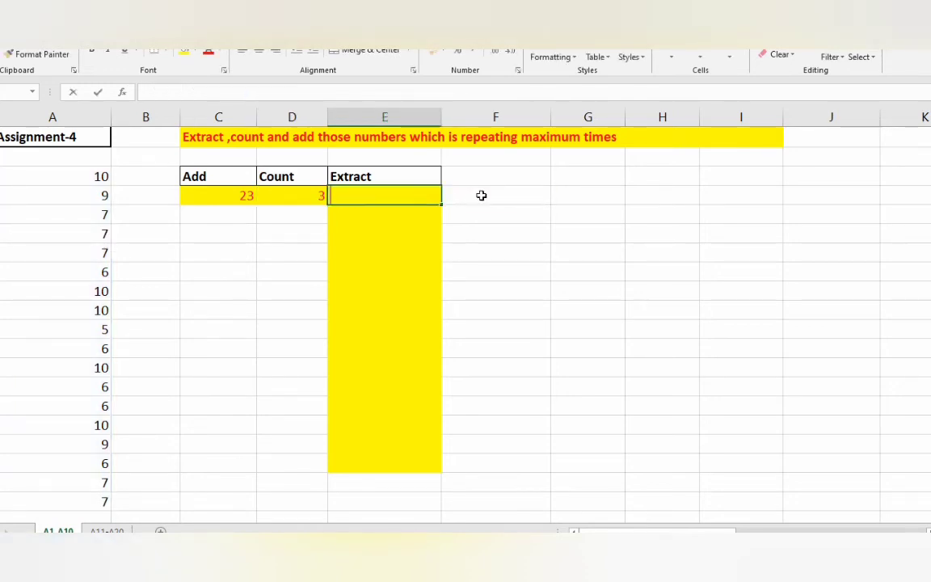
type("=index")
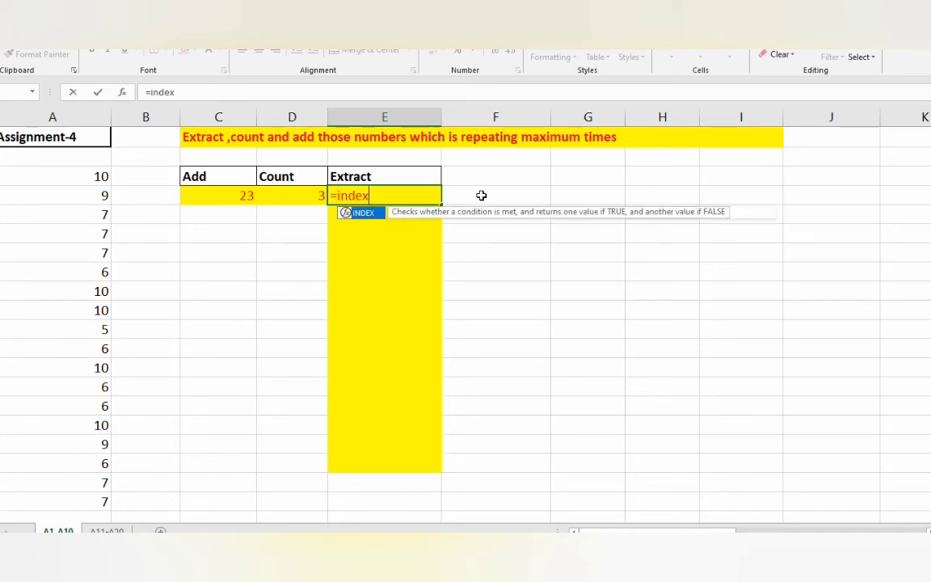
key("Tab")
type("=MODE.MULT($A$35:$A$52)")
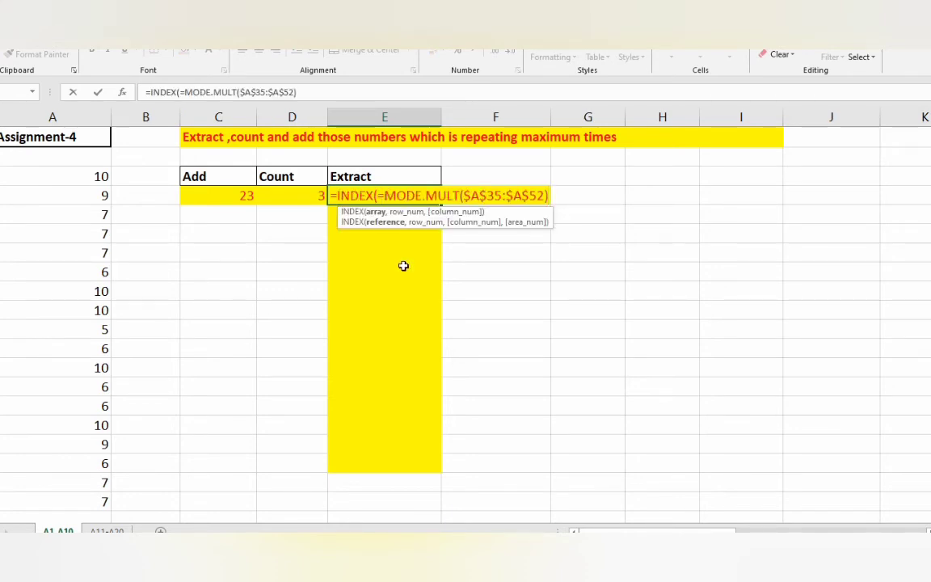
key("Left")
key("Left")
key("Left")
key("Left")
key("Left")
key("Left")
key("Left")
key("Left")
key("Left")
key("Left")
key("Left")
key("Left")
key("Left")
key("Left")
key("Left")
key("Left")
key("Left")
key("Left")
key("Left")
key("Left")
key("BackSpace")
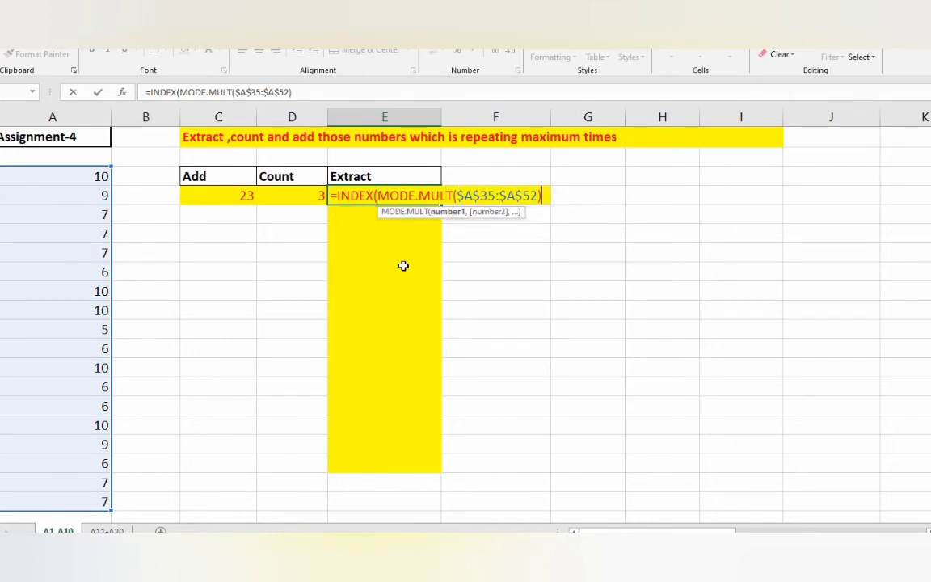
key("End")
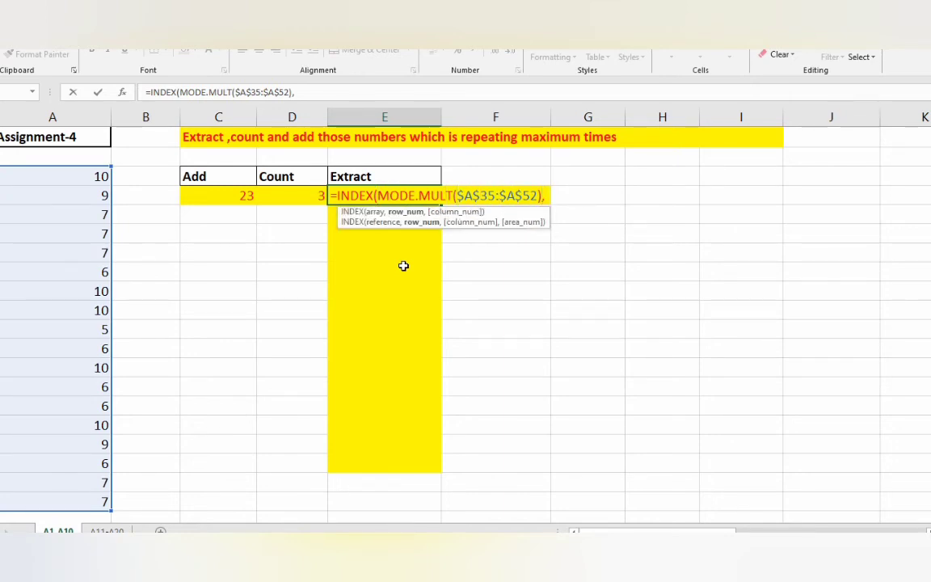
- Complete E36's INDEX formula with ROWS(E$36:E36) as the row number and fill it down to E45
type("rows")
key("Tab")
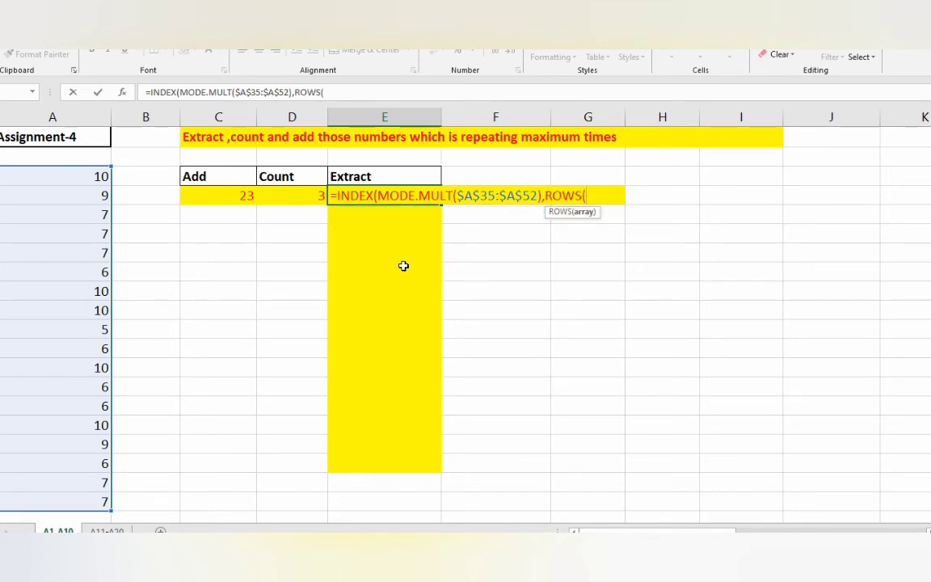
type("e$36:")
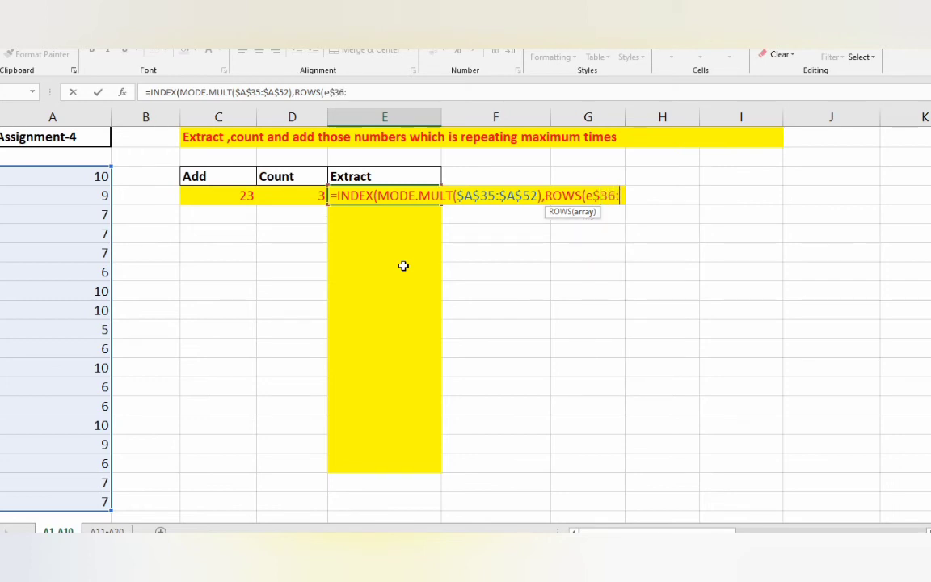
type("e36))")
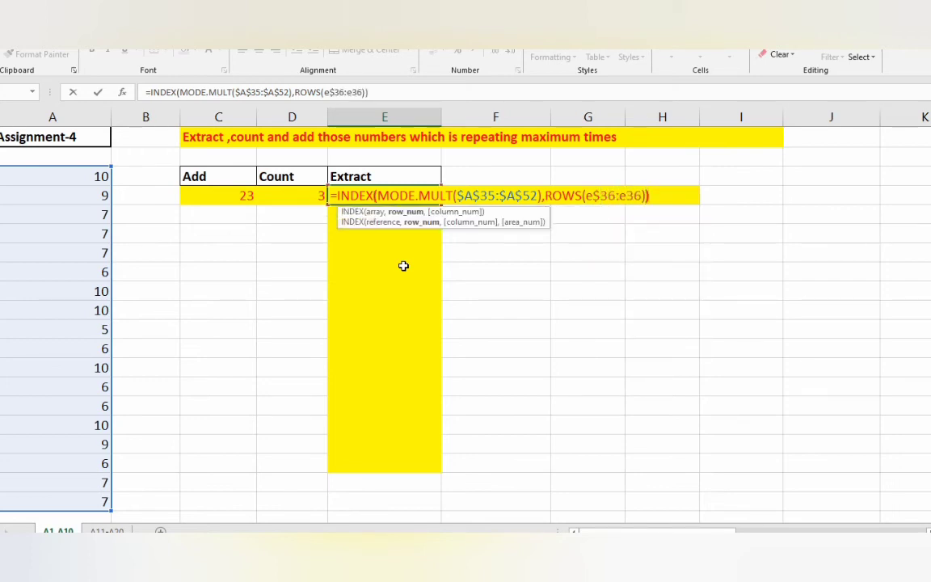
type(")")
key("BackSpace")
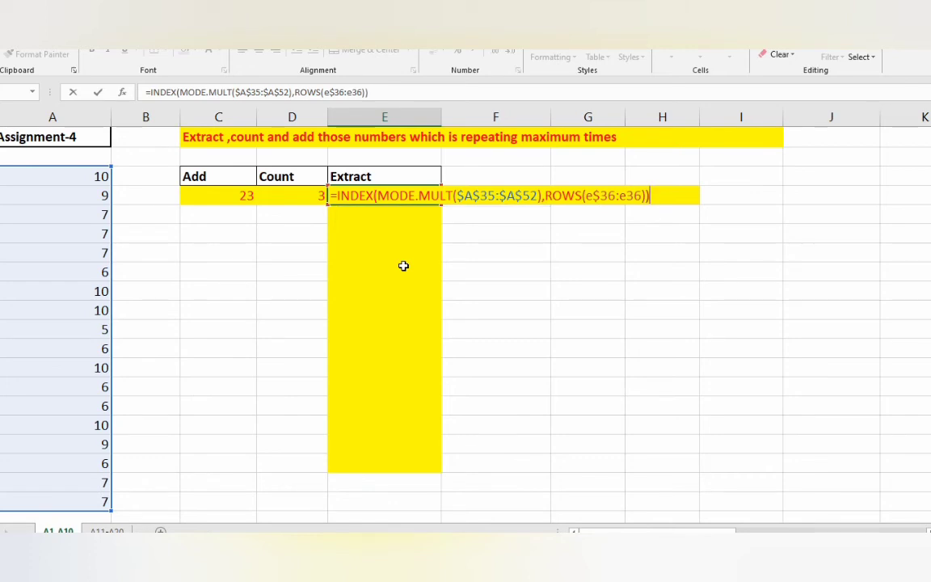
key("ctrl+Return")
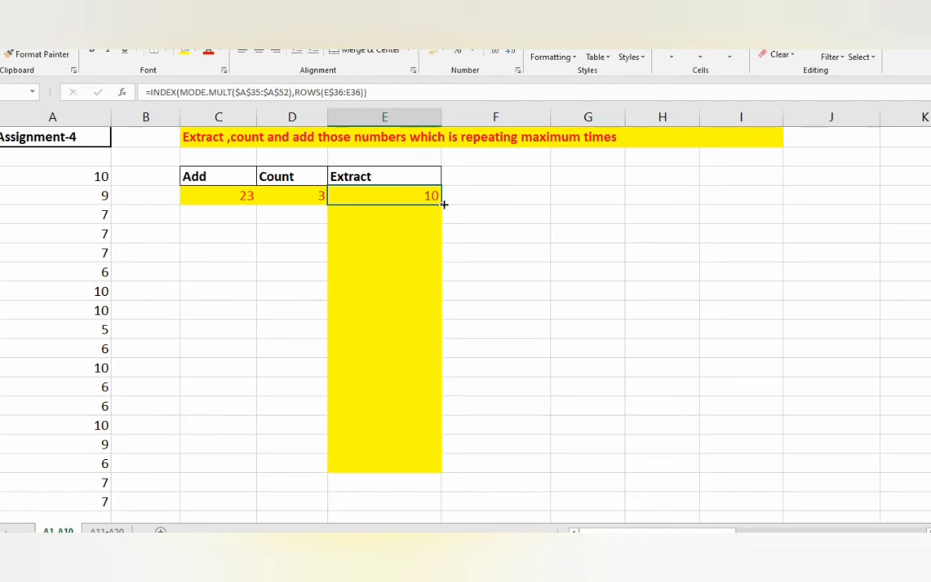
left_click_drag(442, 205, 436, 384)
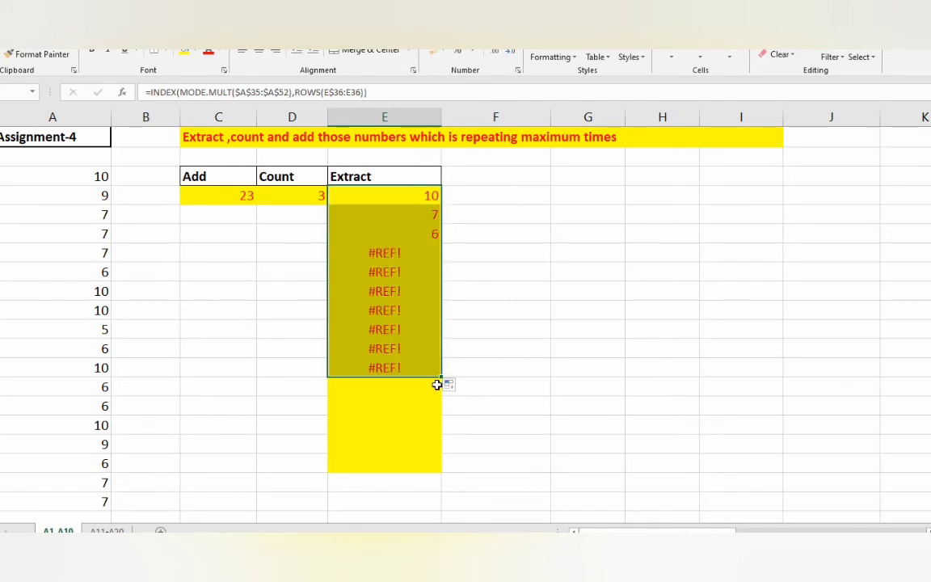
left_click(425, 196)
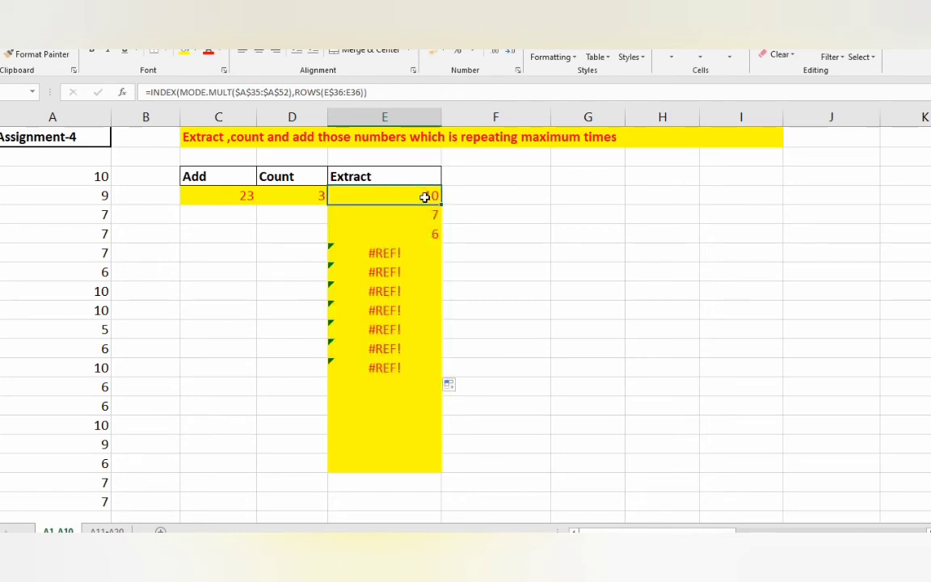
- Wrap E36's INDEX formula in IFERROR with "" as the error value and fill it down to E45
double_click(353, 196)
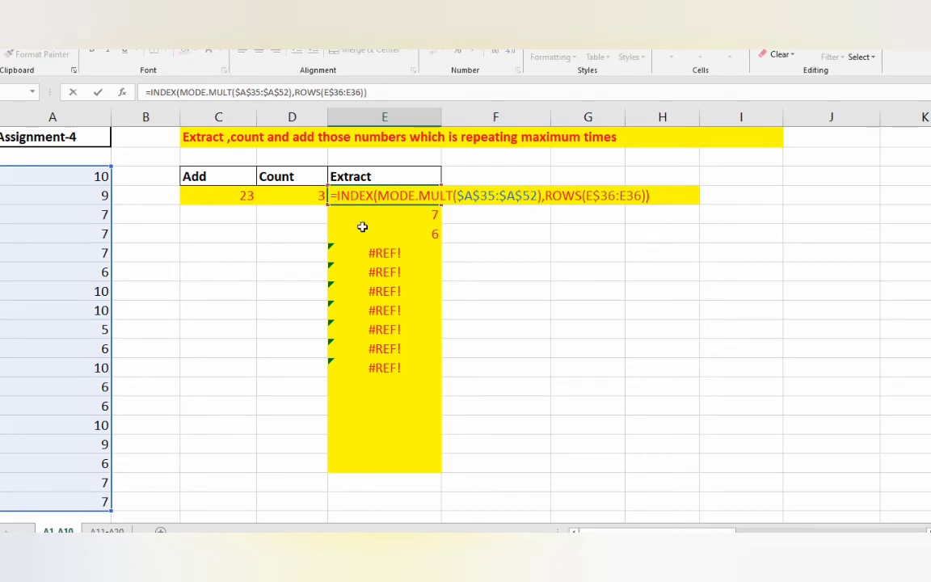
type("if")
double_click(366, 225)
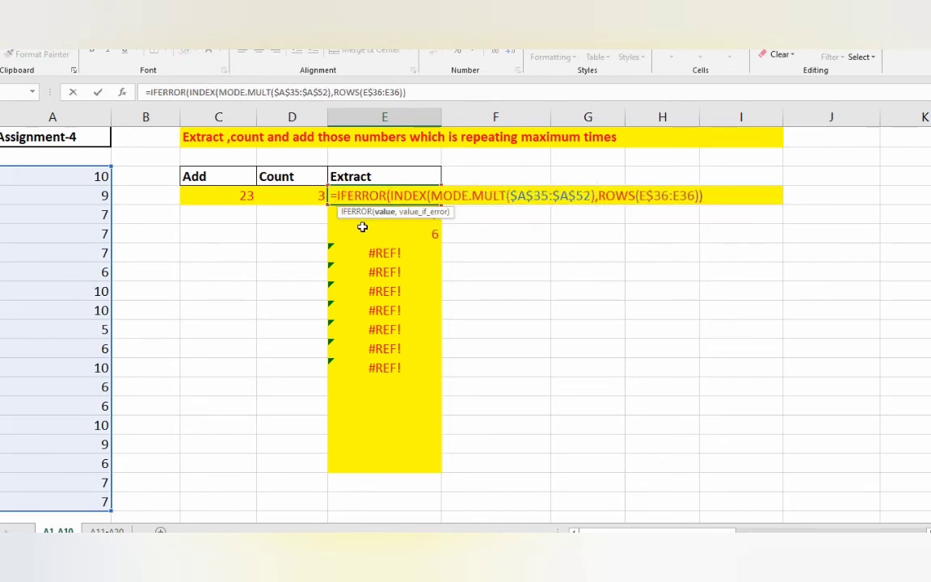
left_click(706, 197)
type(")")
key("Return")
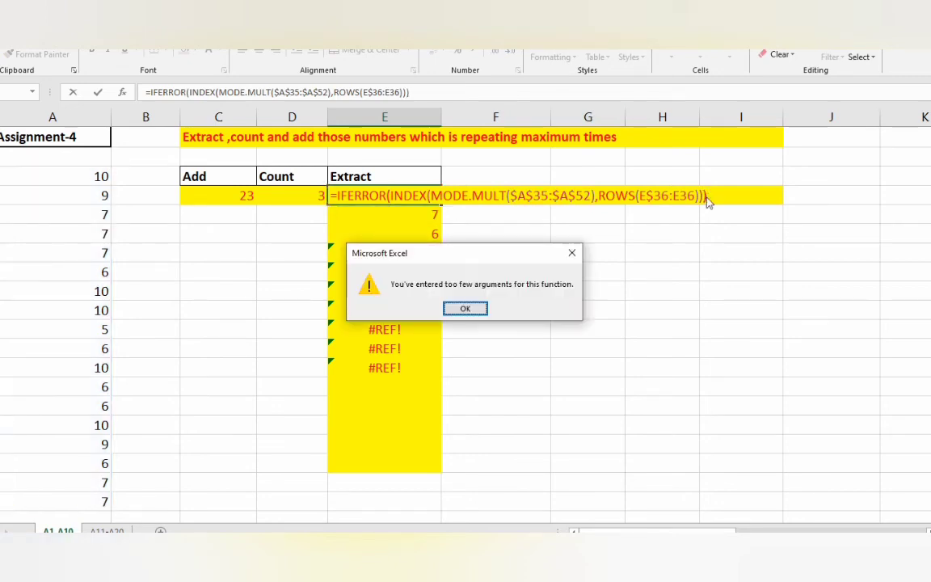
key("Return")
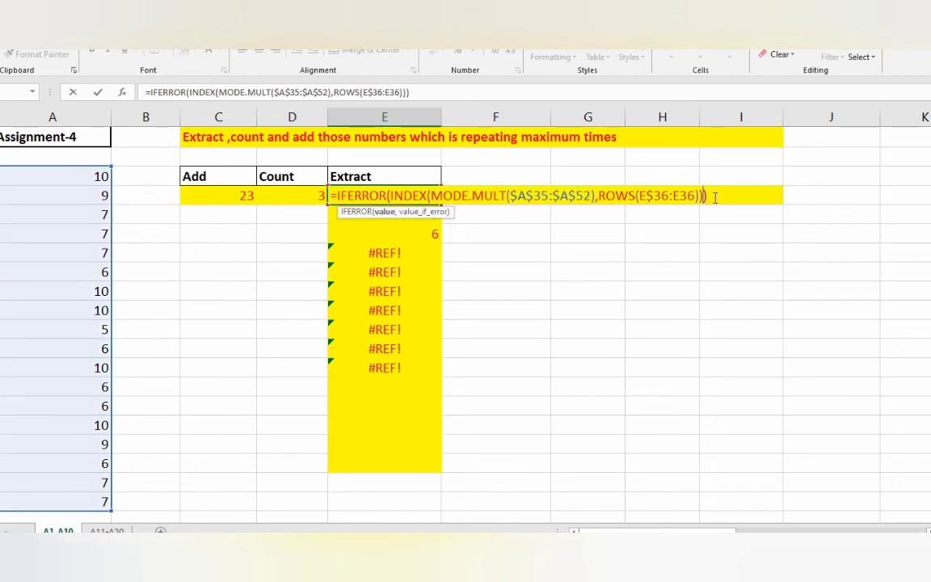
key("Left")
type(",\"\"")
key("ctrl+Return")
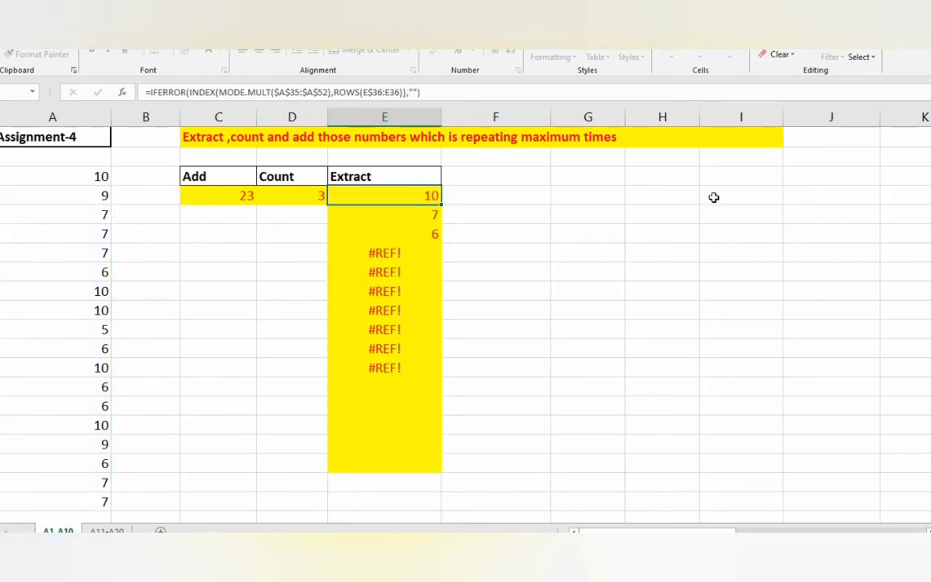
double_click(442, 206)
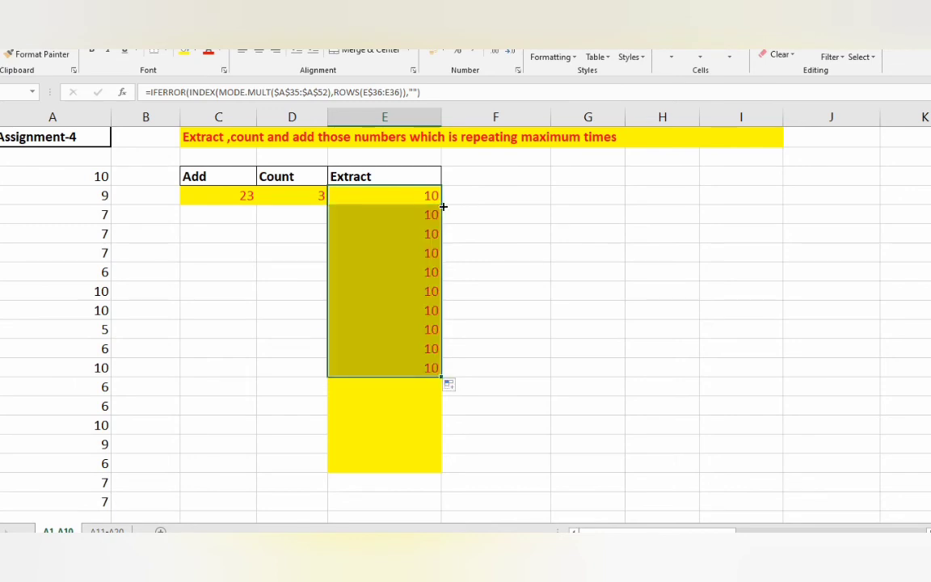
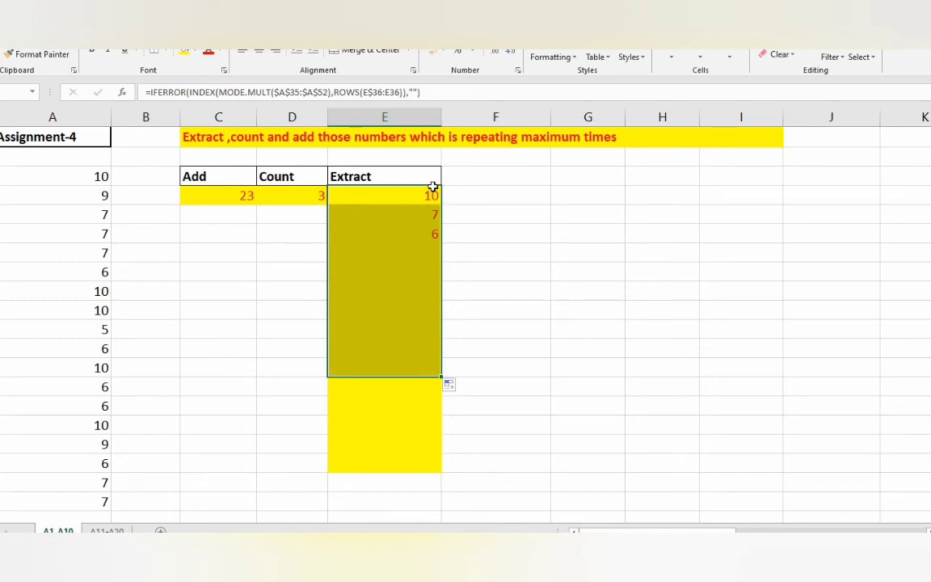
- Start a SUBSTITUTE formula in C57 under Assignment-5's sentence, with C56 as the text and a space as the old text
scroll(439, 250, "down", 6)
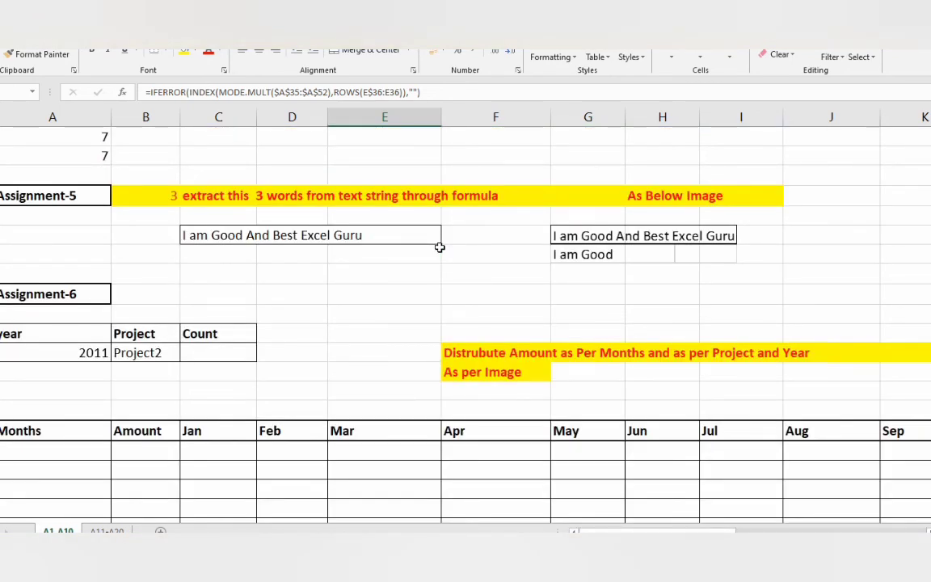
left_click(160, 196)
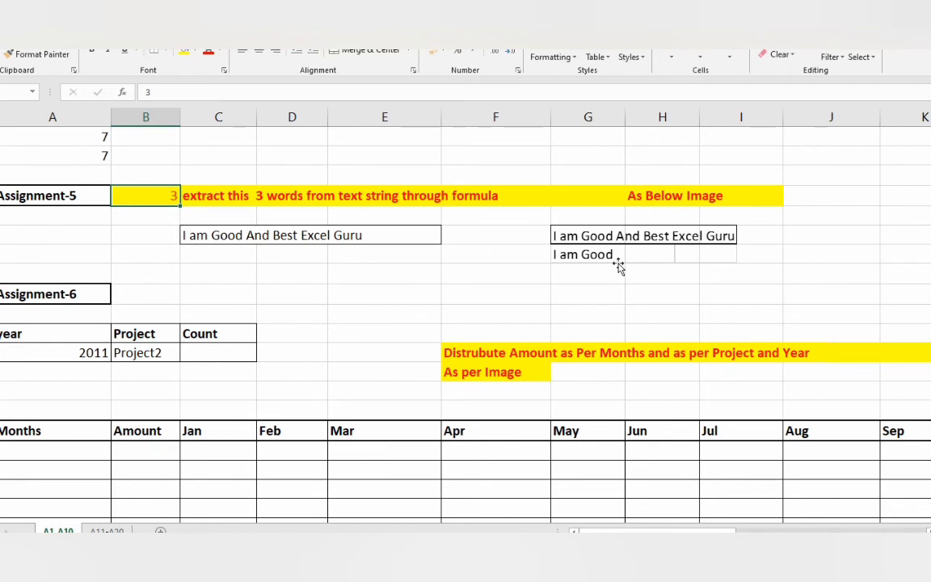
left_click(224, 258)
type("=sub")
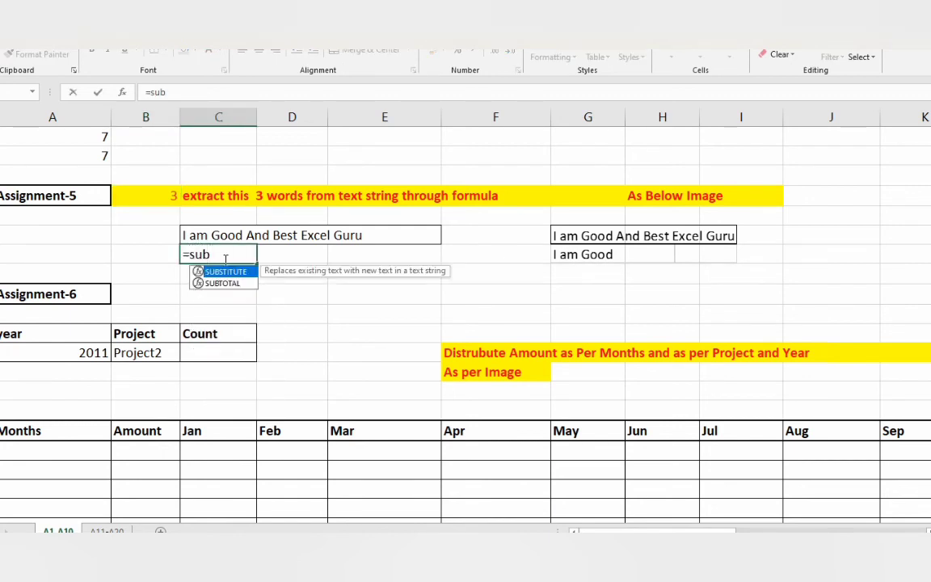
key("Tab")
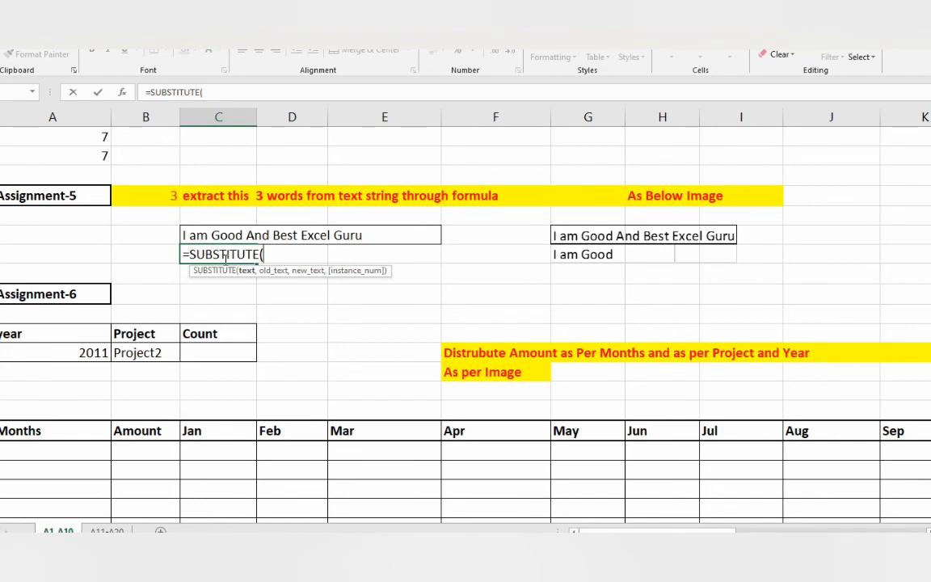
key("Up")
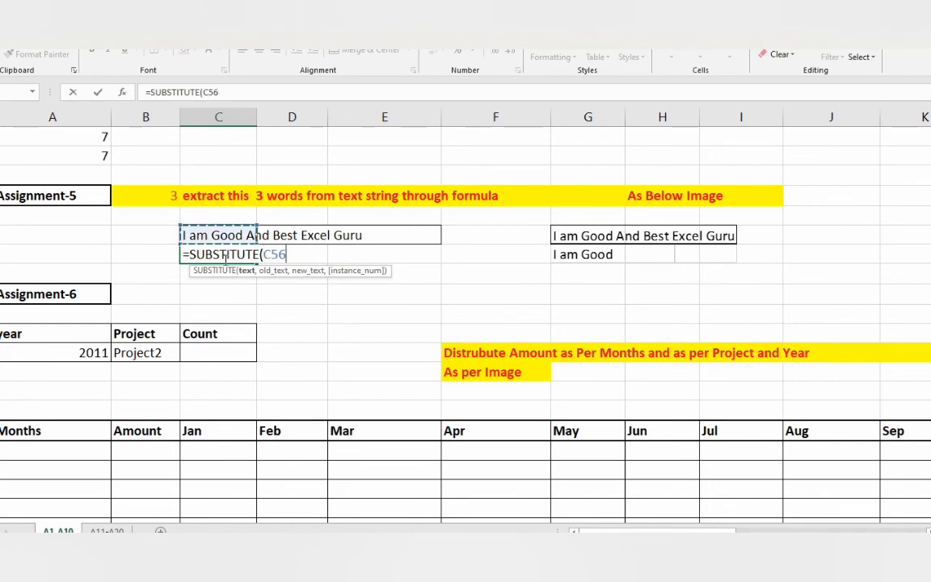
type(",")
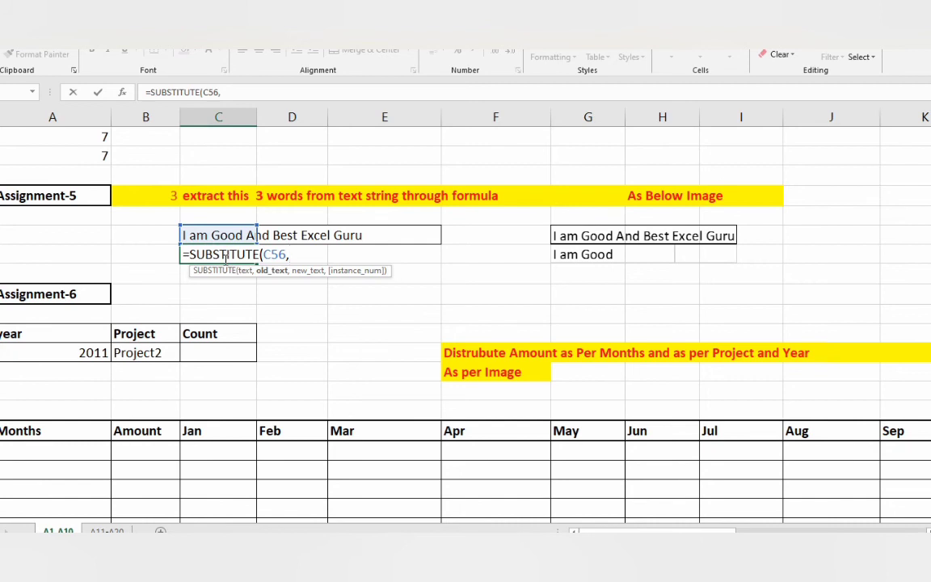
type("\" \",")
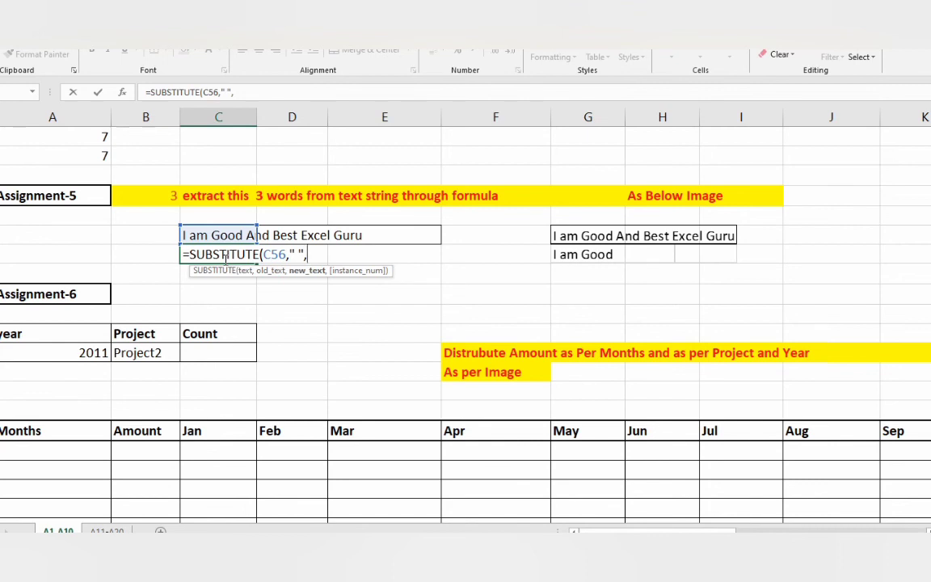
- Complete C57's SUBSTITUTE formula with "&" as the new text and B54 as the instance number, and enter it
type("\"&\")")
key("BackSpace")
type(",")
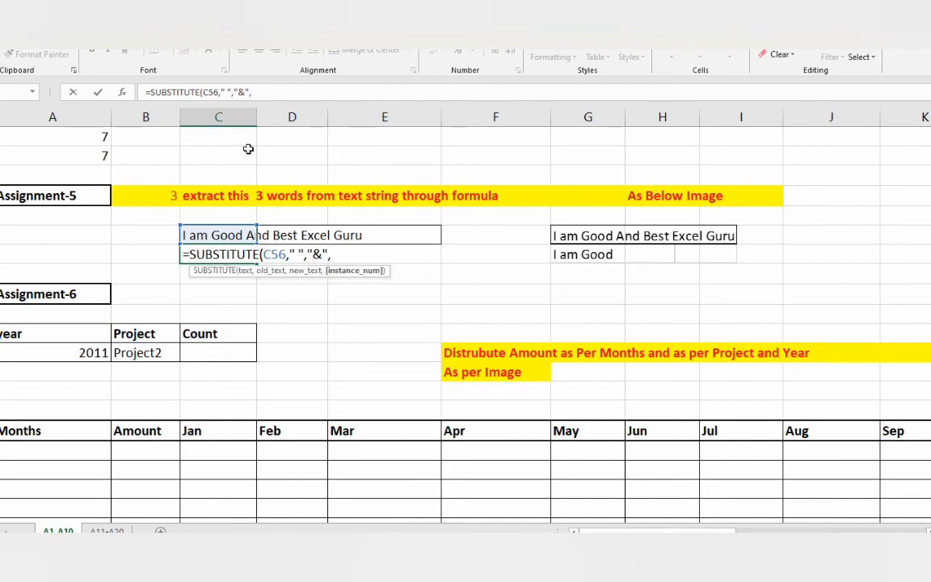
left_click(166, 196)
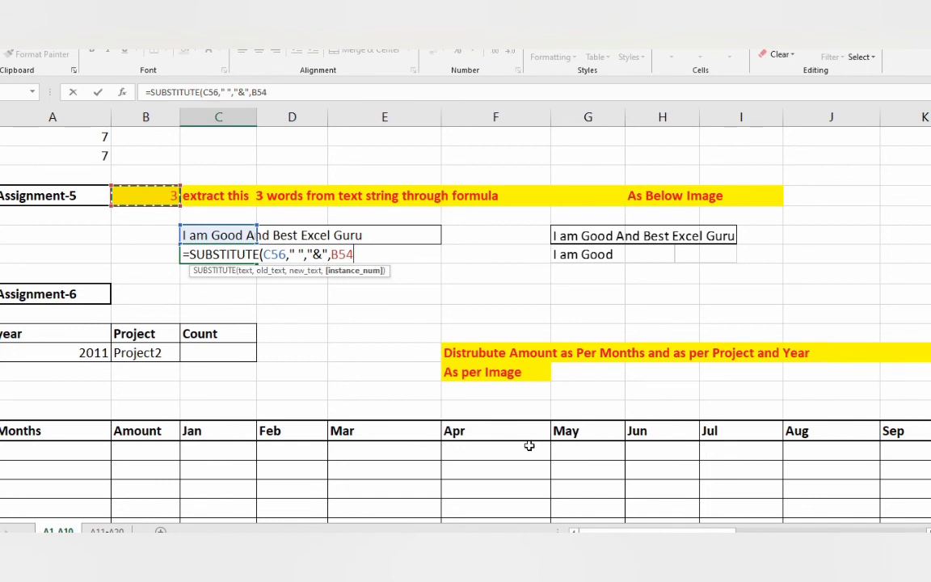
type(")")
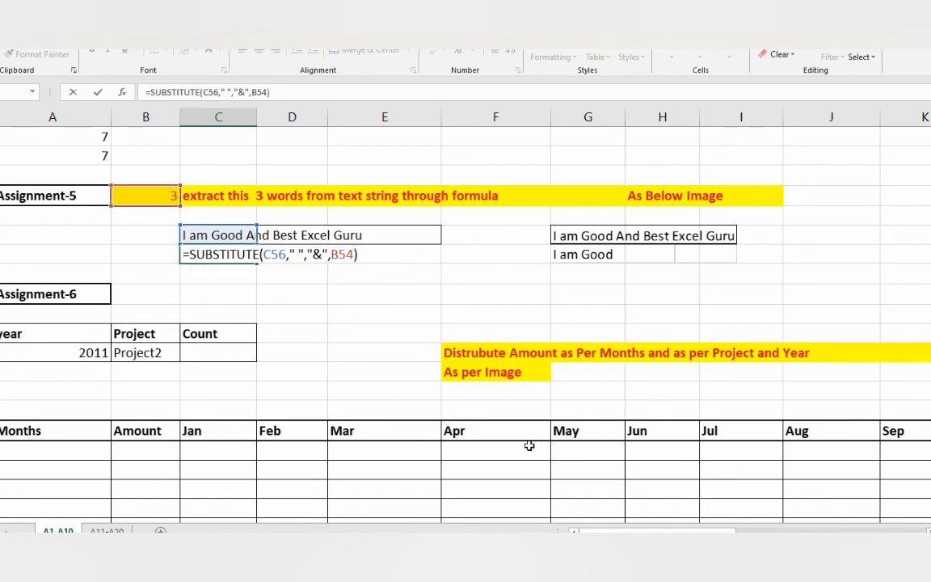
key("Return")
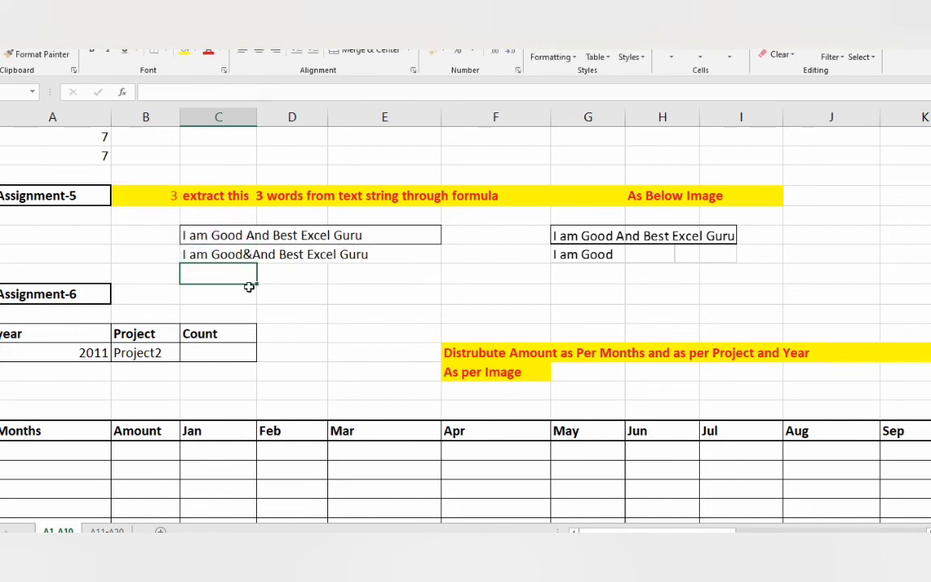
- Wrap C57's SUBSTITUTE formula in LEFT, with C56 as the text and the SUBSTITUTE expression as the second argument
left_click(221, 254)
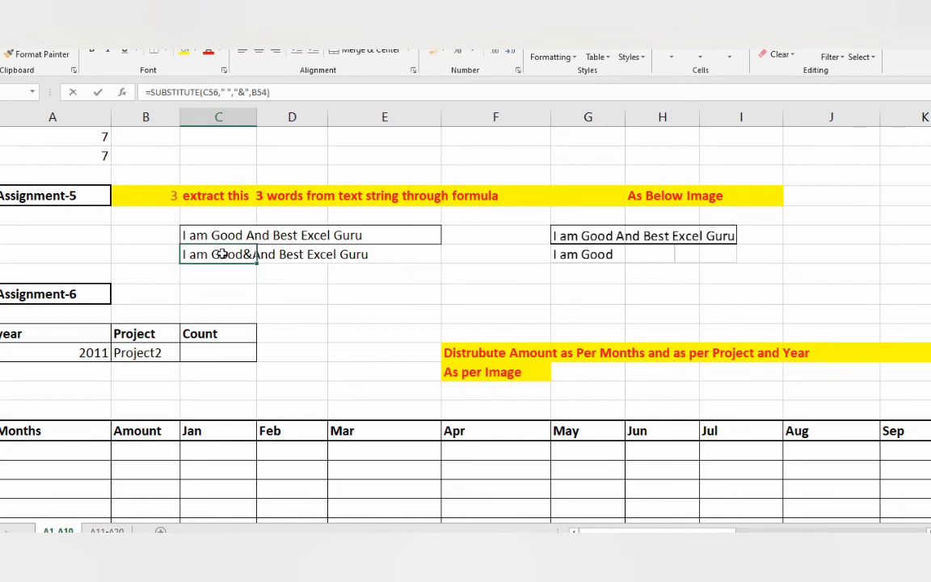
double_click(221, 254)
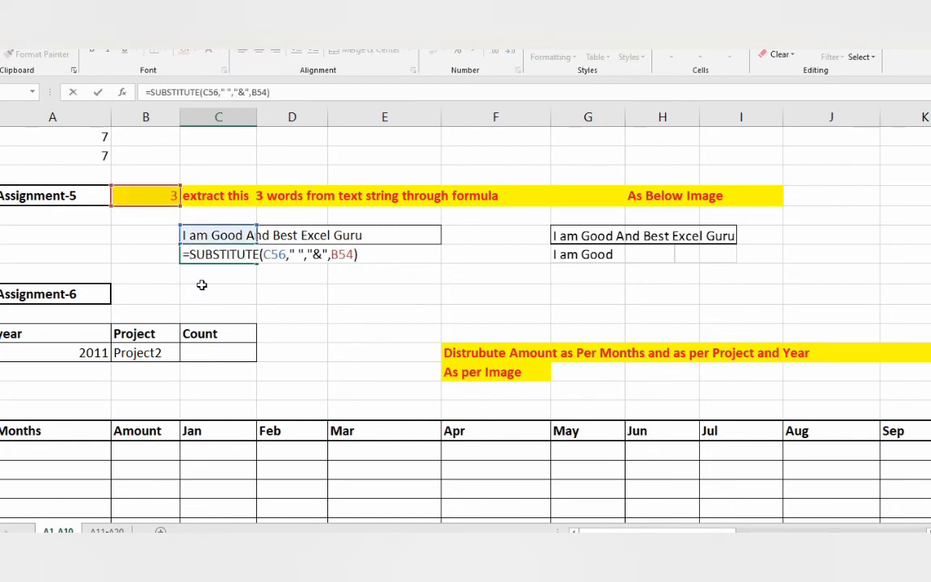
type("LEFT(")
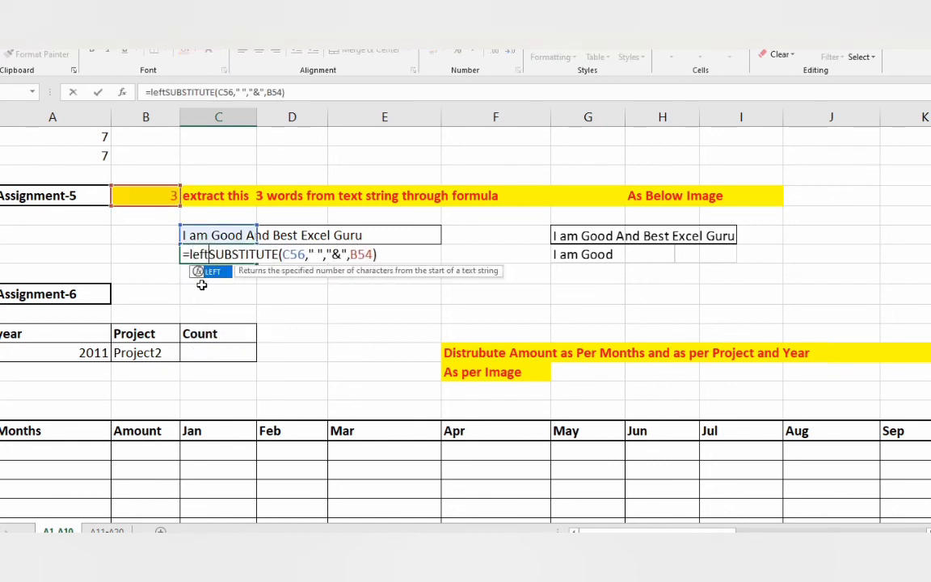
left_click(220, 235)
type(",B54")
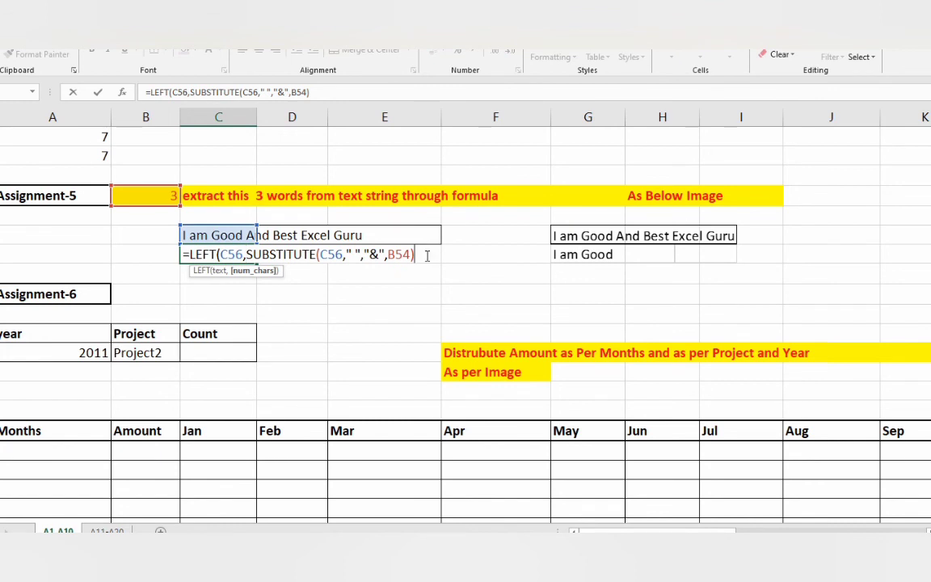
type(")")
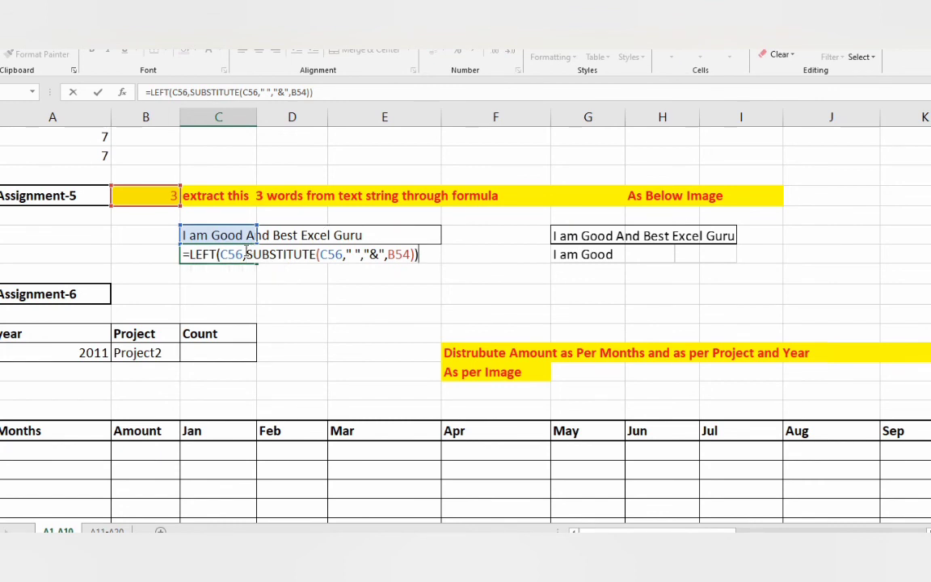
- Nest the SUBSTITUTE expression in C57 inside SEARCH, with "&" as the find text, and close the function
key("Left")
type("search")
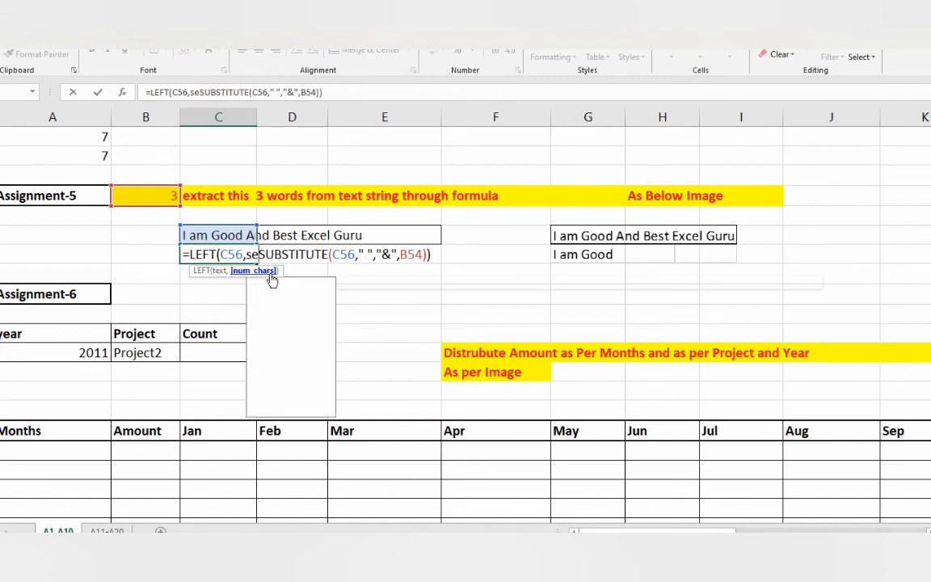
key("Tab")
type("\"")
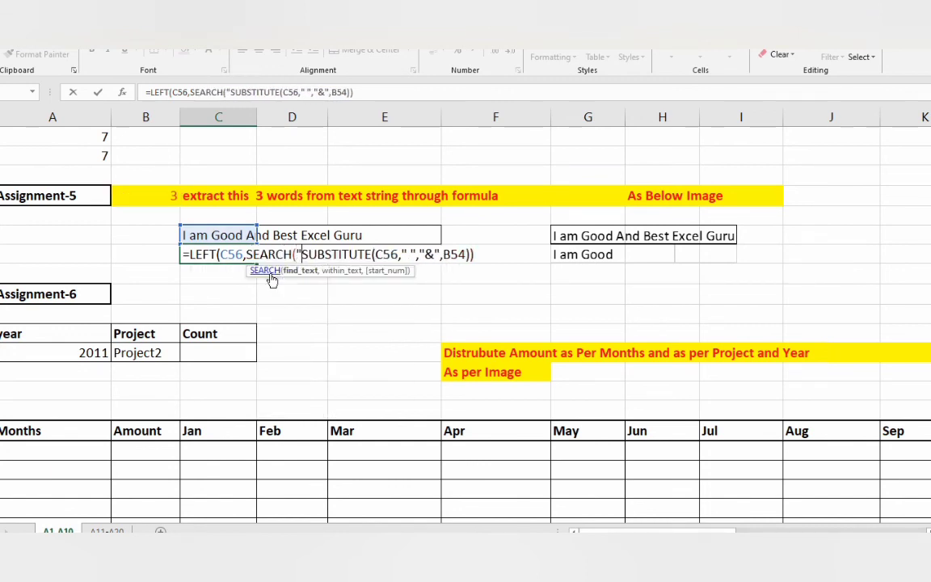
type("&\"")
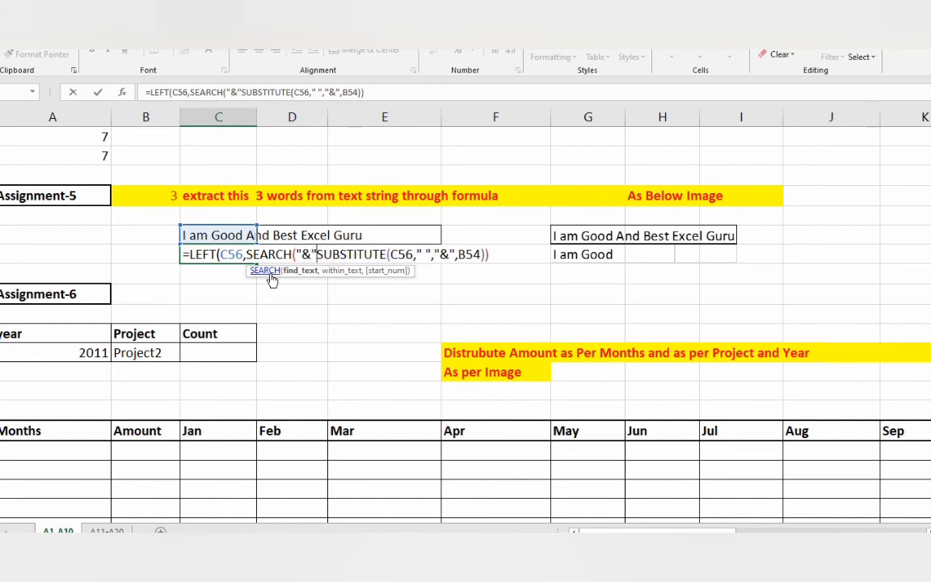
type(",B54")
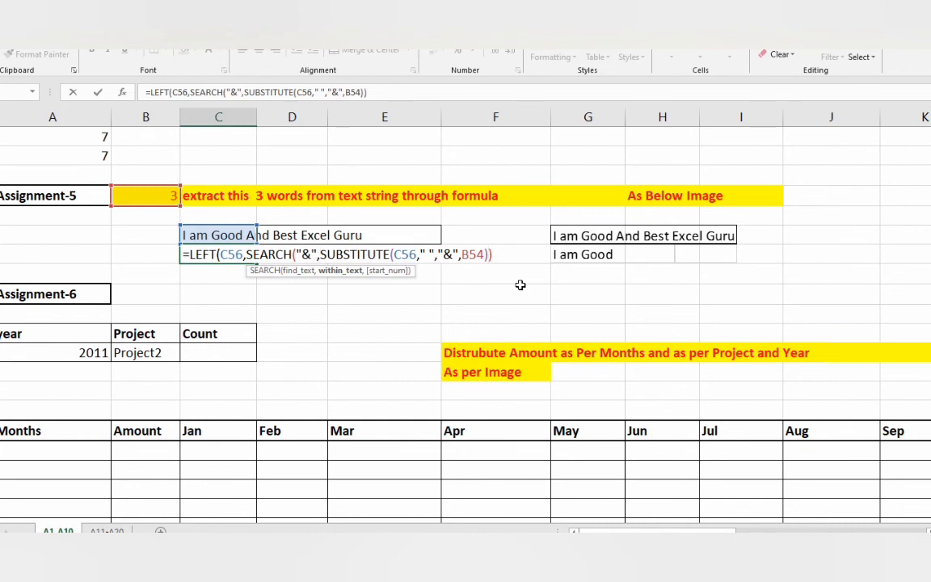
type(")")
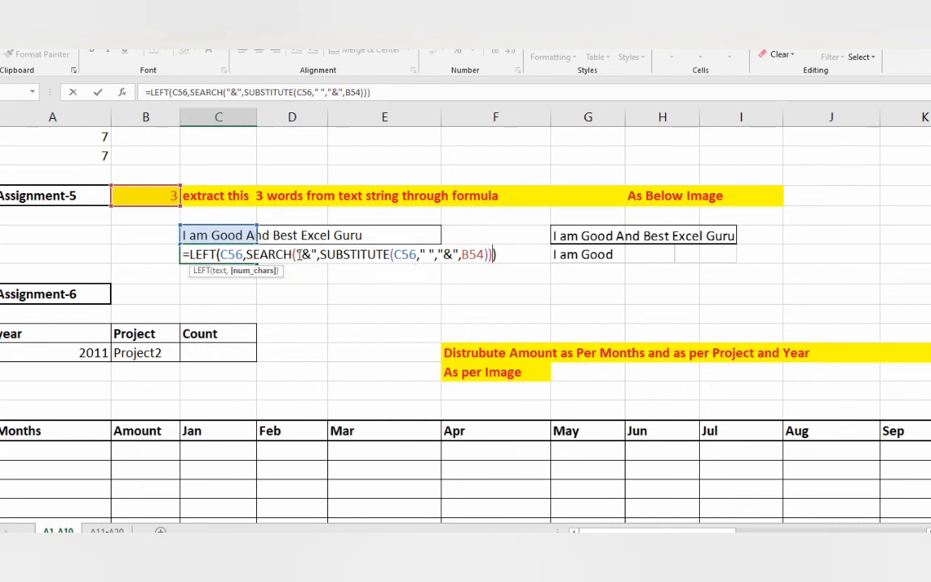
- Evaluate the SEARCH argument of C57's LEFT formula in place, undo that evaluation and enter the formula
left_click(256, 272)
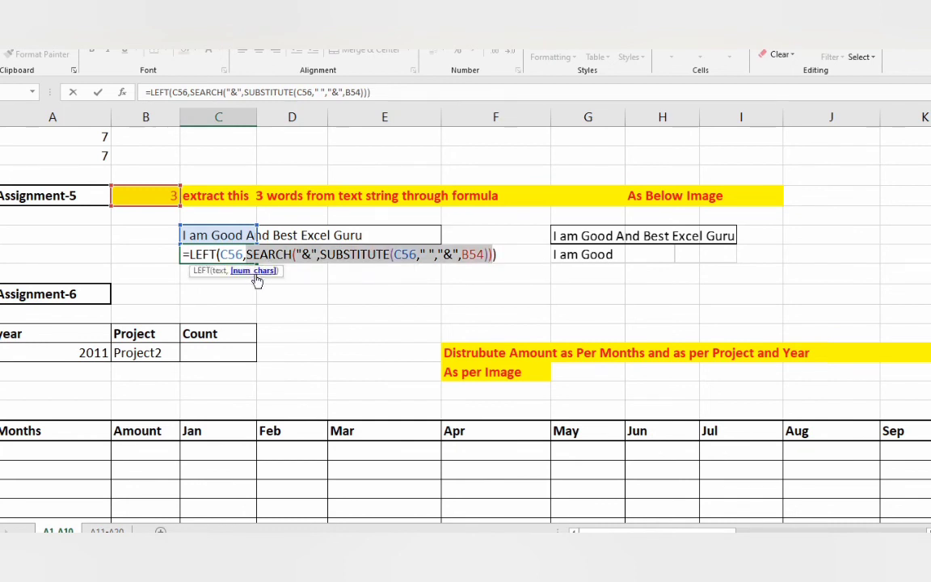
type("10")
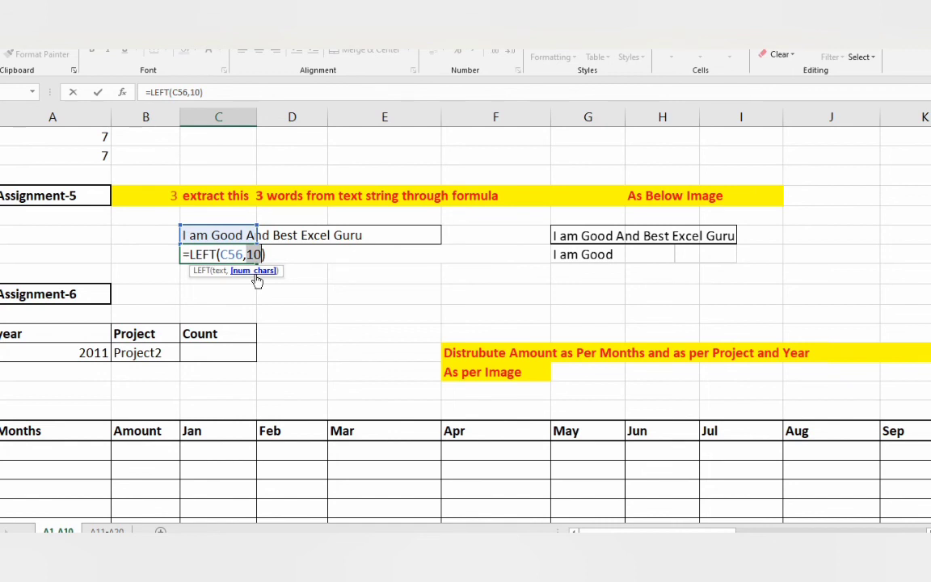
key("ctrl+z")
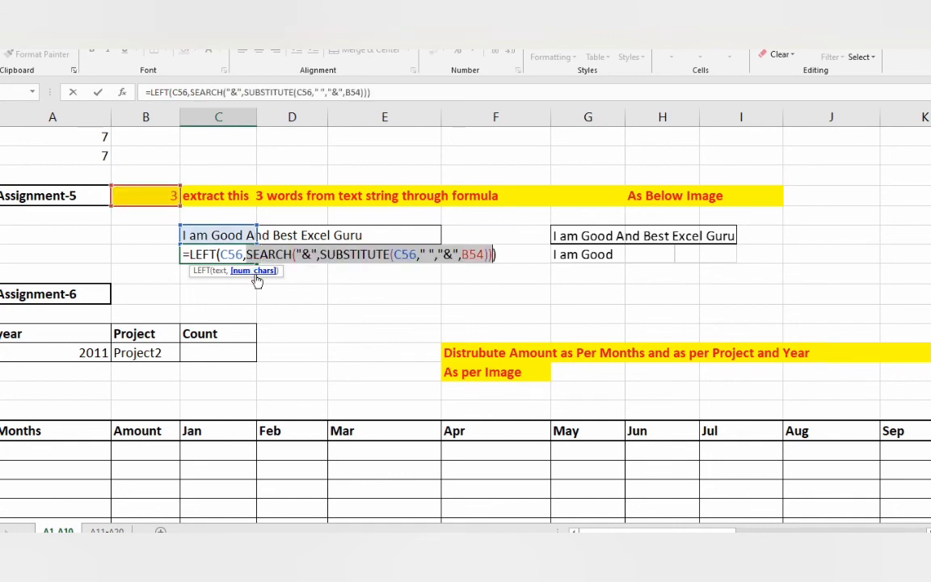
key("ctrl+Return")
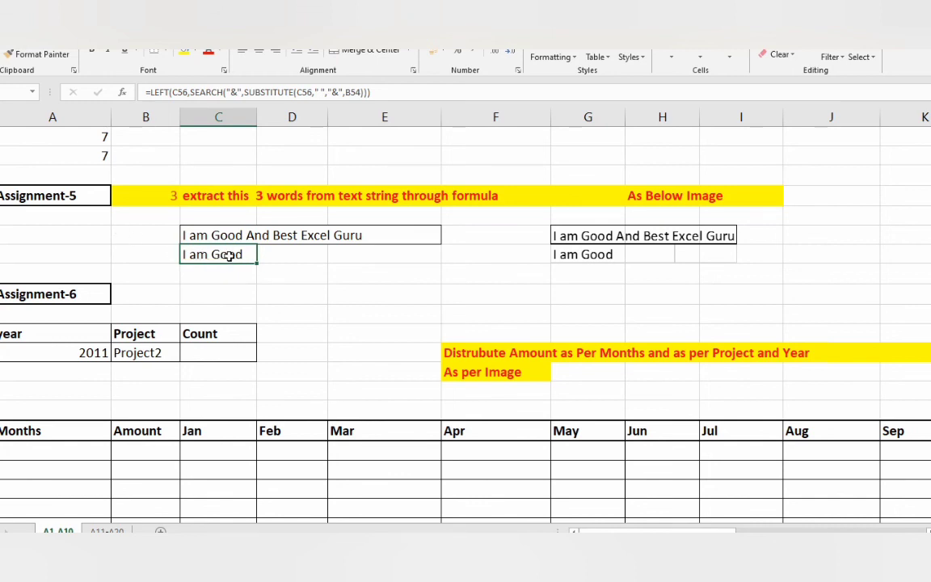
double_click(229, 255)
key("Escape")
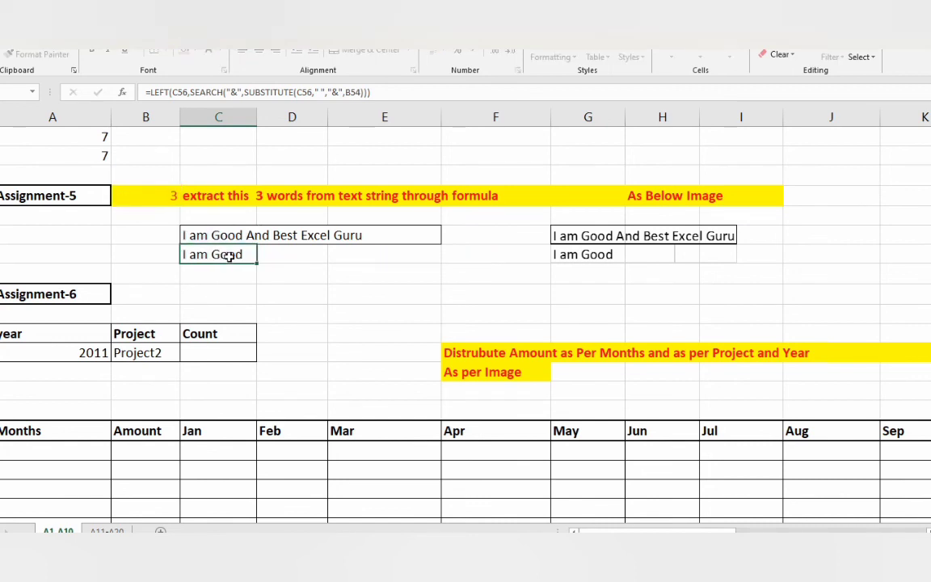
- Enter a TRIM formula in D57 that strips the extra spaces from the extracted text in C57
left_click(280, 254)
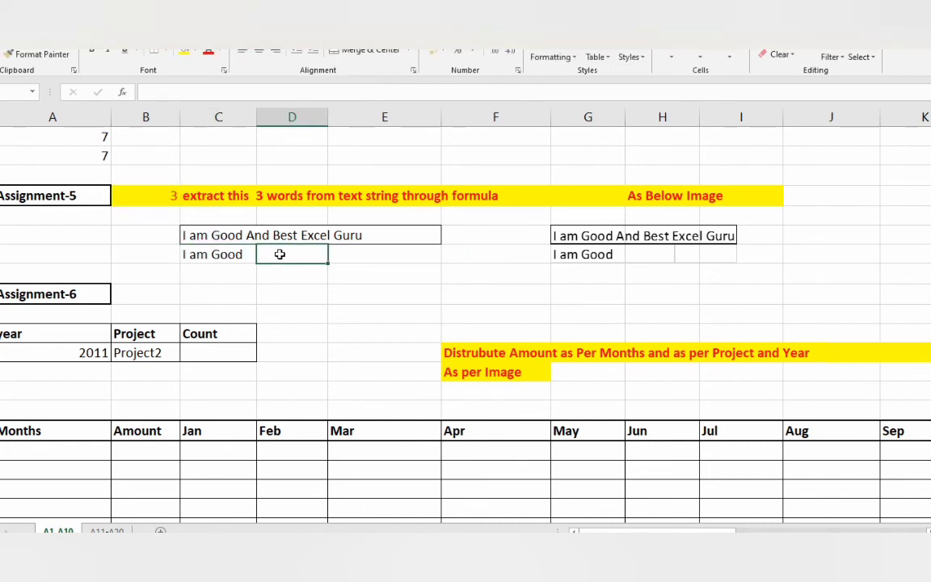
type("=trim")
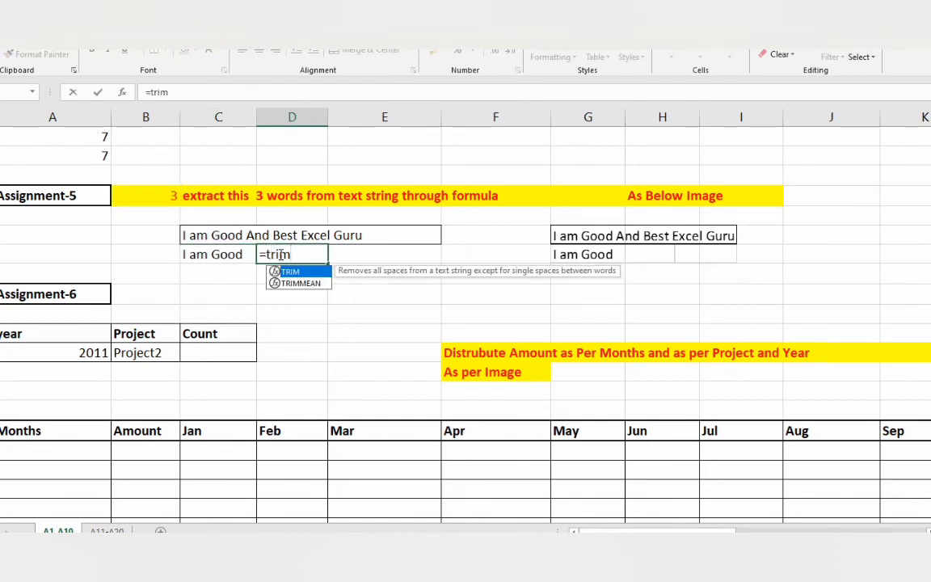
key("Tab")
key("Left")
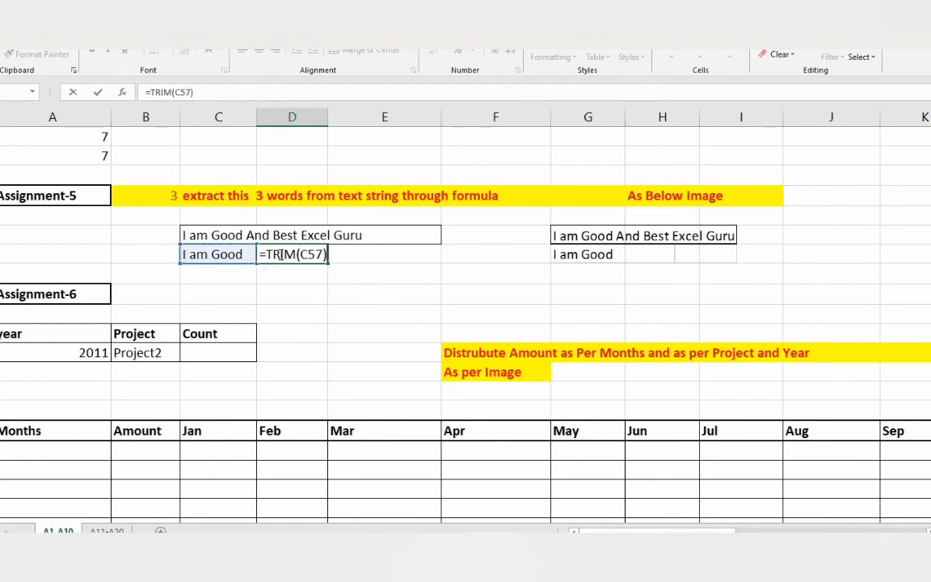
key("Return")
- Enter a LEN formula in C58 that counts the characters of the untrimmed text in C57
left_click(226, 271)
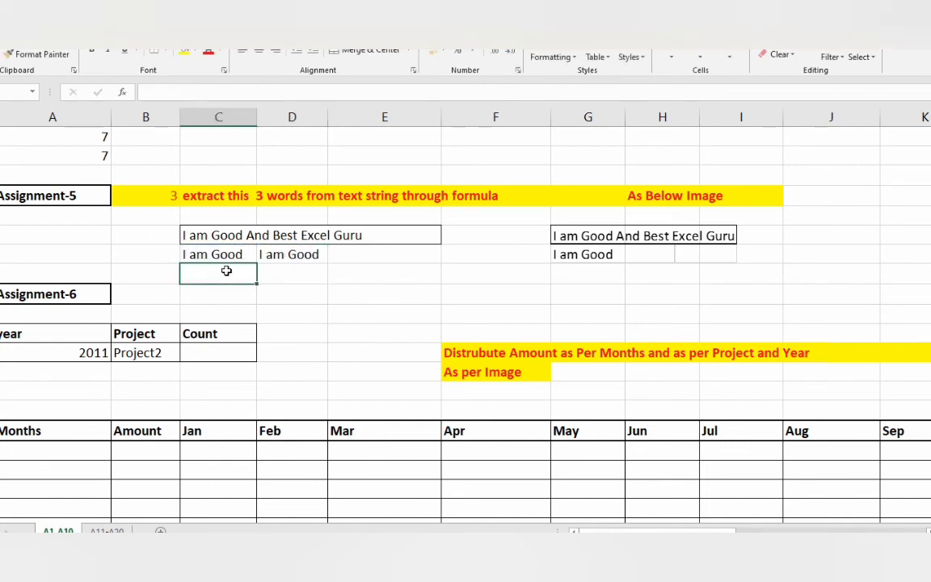
type("=len")
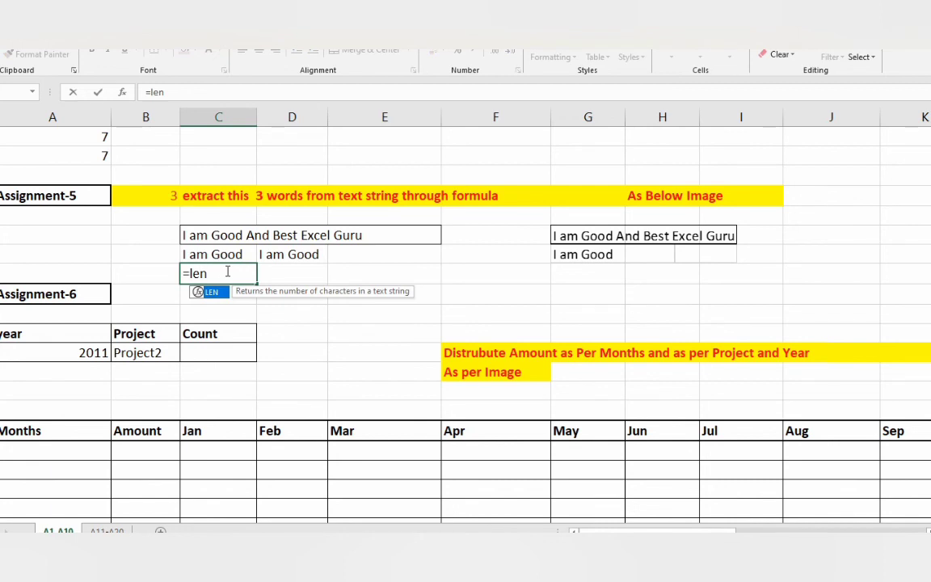
type("(")
key("Up")
type(")")
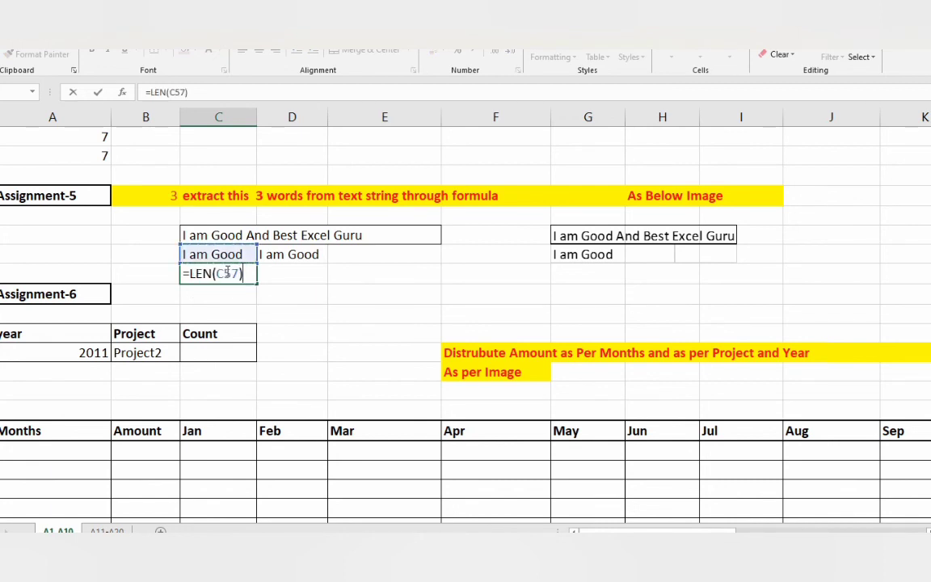
key("Return")
- Fill the LEN formula from C58 across to D58 to count the characters of the trimmed text
left_click(226, 272)
key("shift+Right")
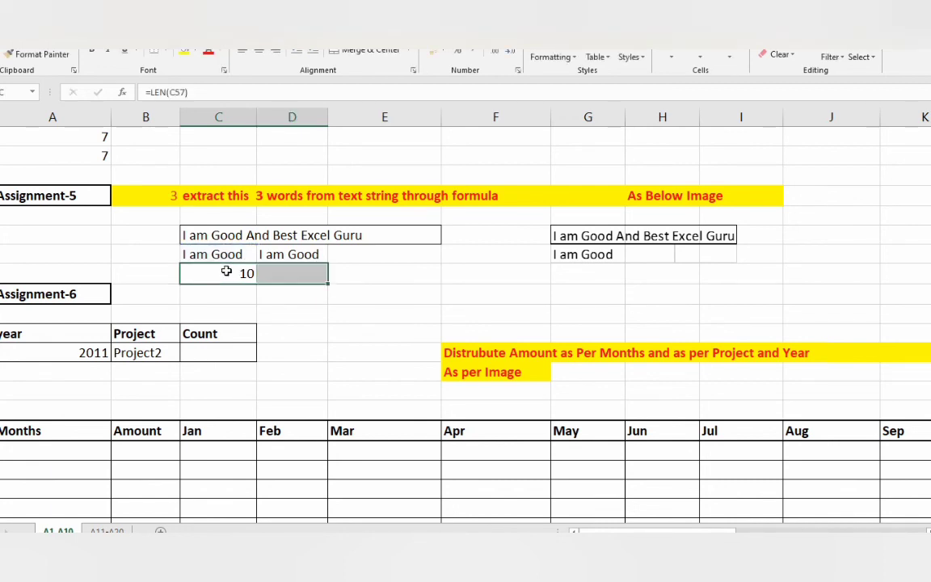
key("ctrl+r")
key("Right")
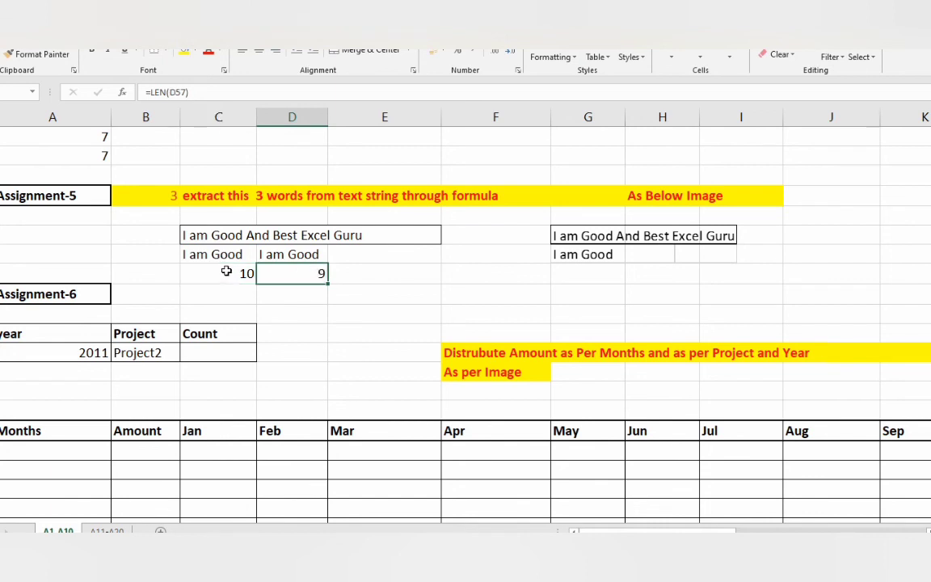
key("Left")
key("Left")
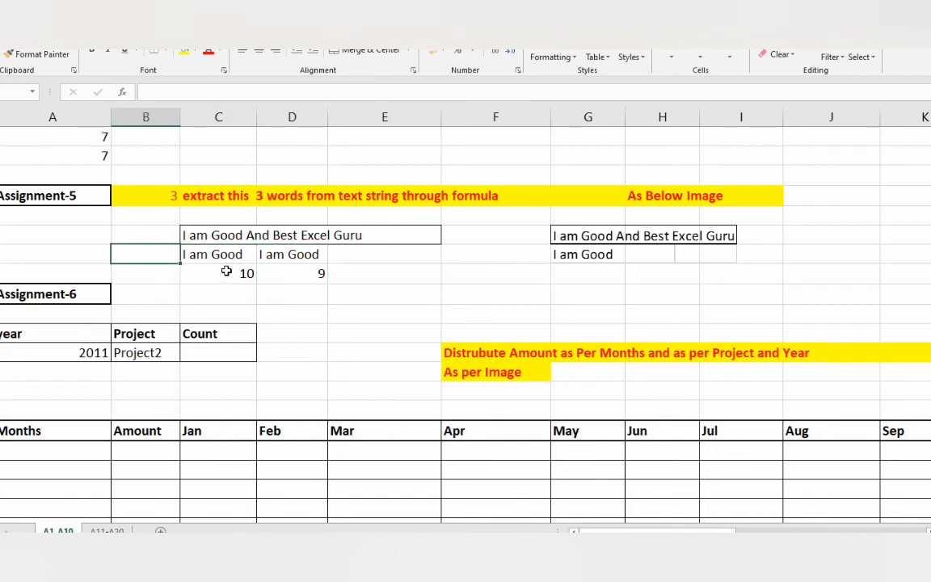
key("Left")
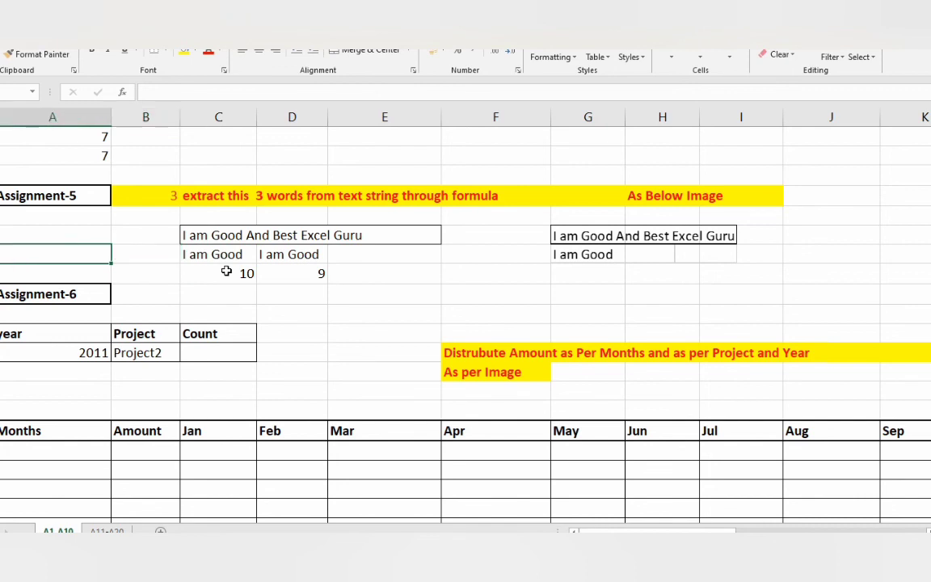